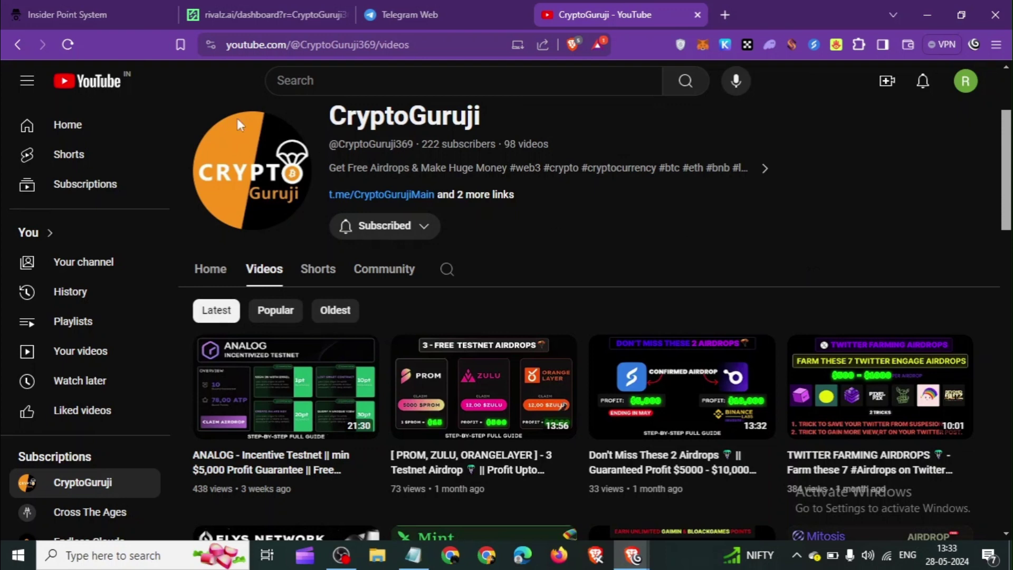
Find the Side Protocol Testnet post in the CryptoGuruji Telegram channel and read its joining instructions
left_click(93, 27)
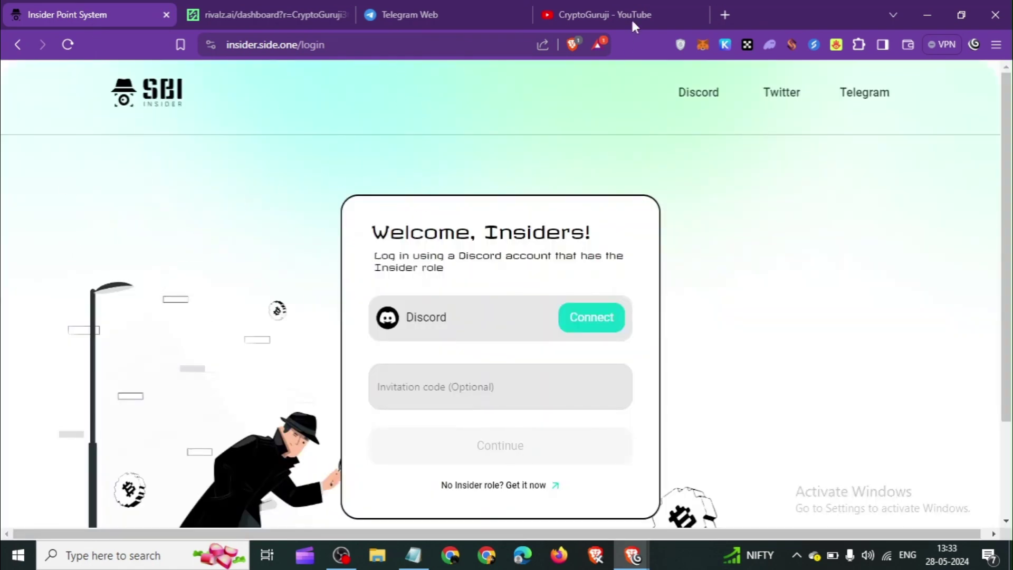
left_click(437, 8)
scroll(371, 355, "up", 10)
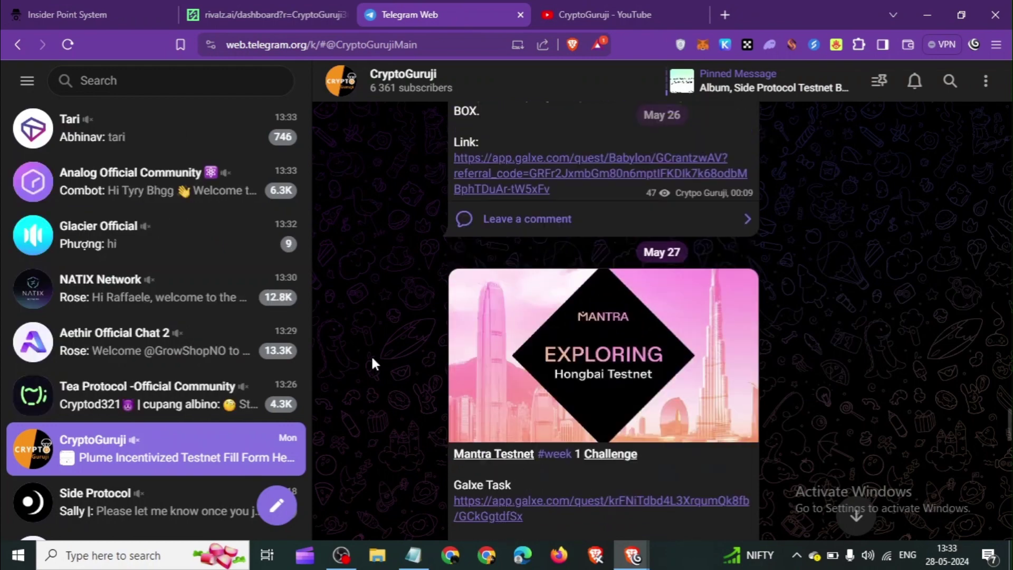
scroll(395, 360, "up", 15)
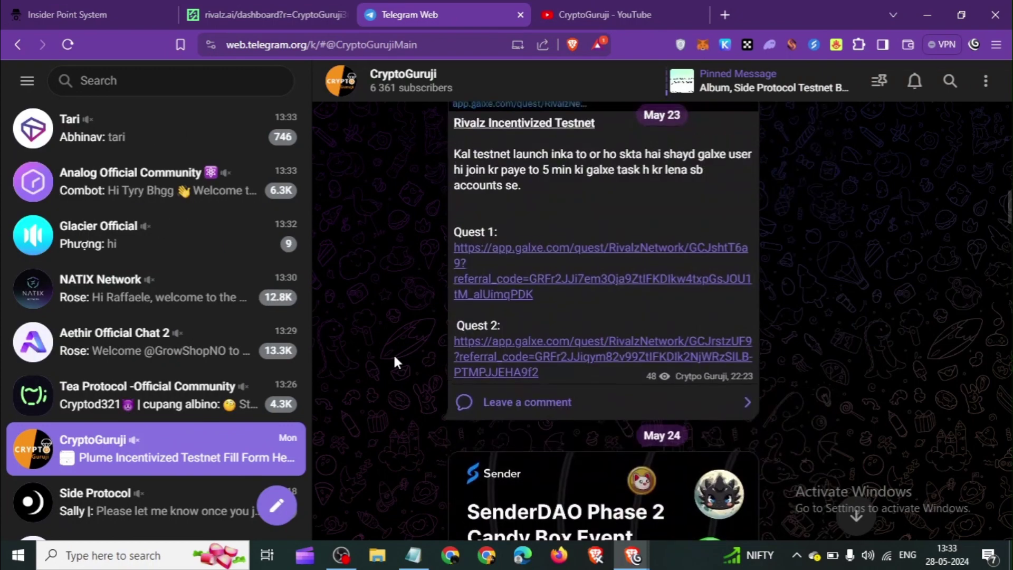
scroll(394, 353, "up", 12)
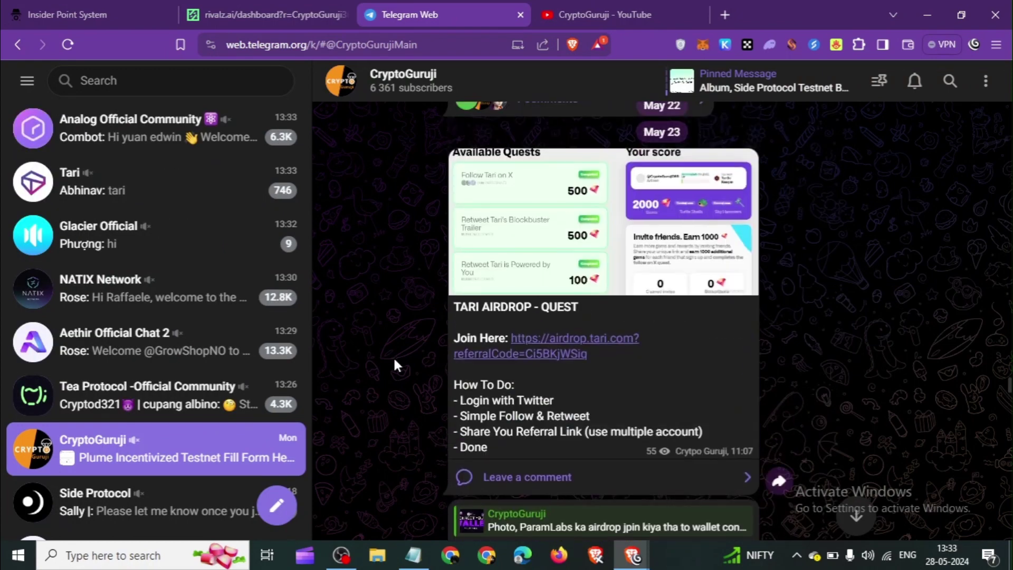
scroll(396, 374, "up", 8)
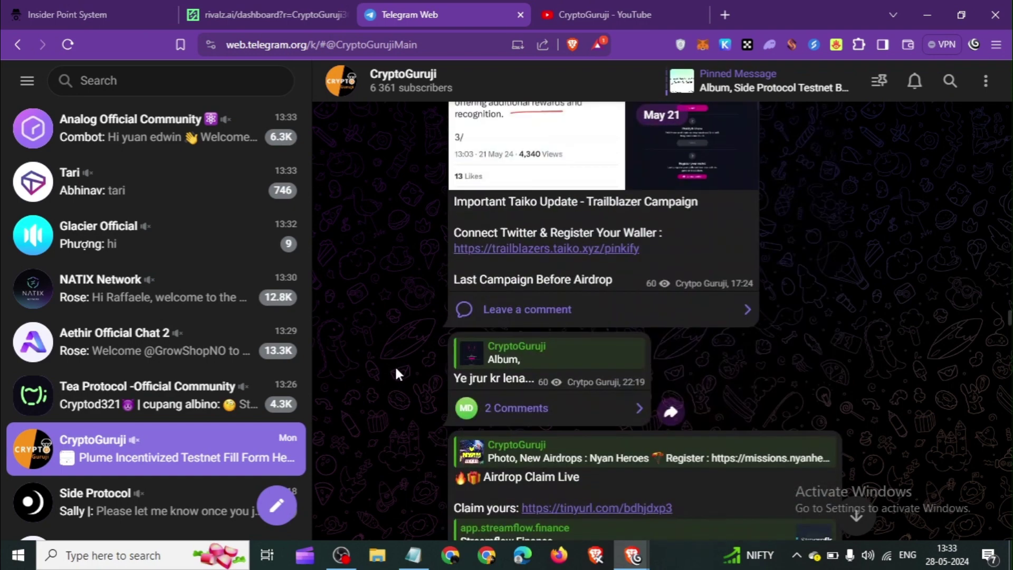
scroll(395, 369, "up", 16)
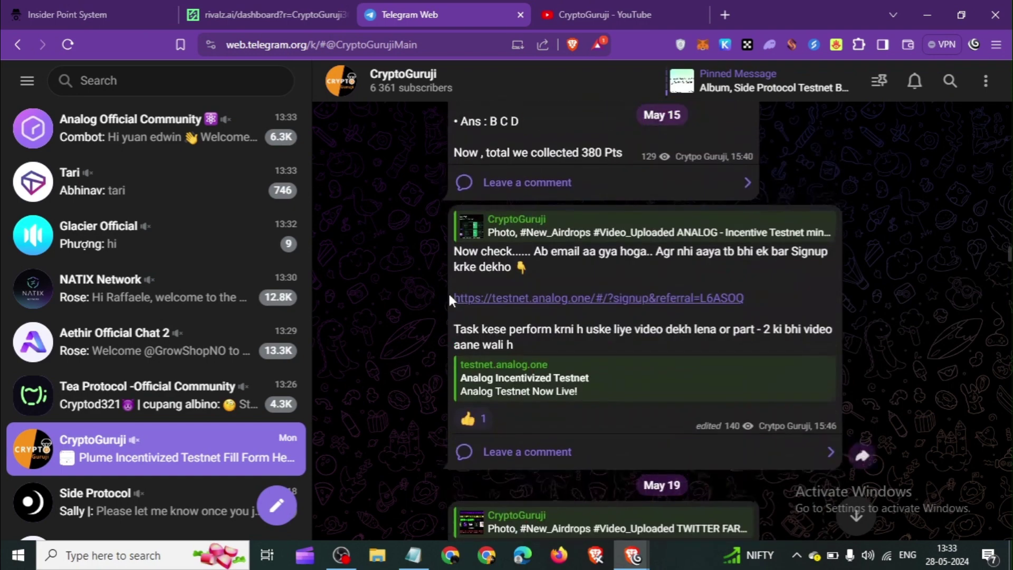
scroll(449, 300, "up", 8)
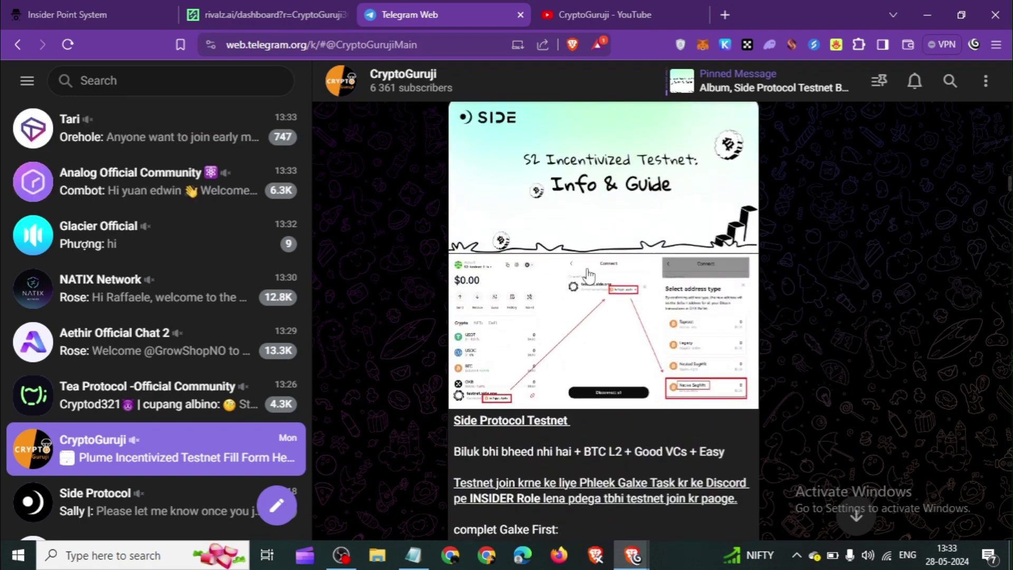
scroll(563, 374, "down", 4)
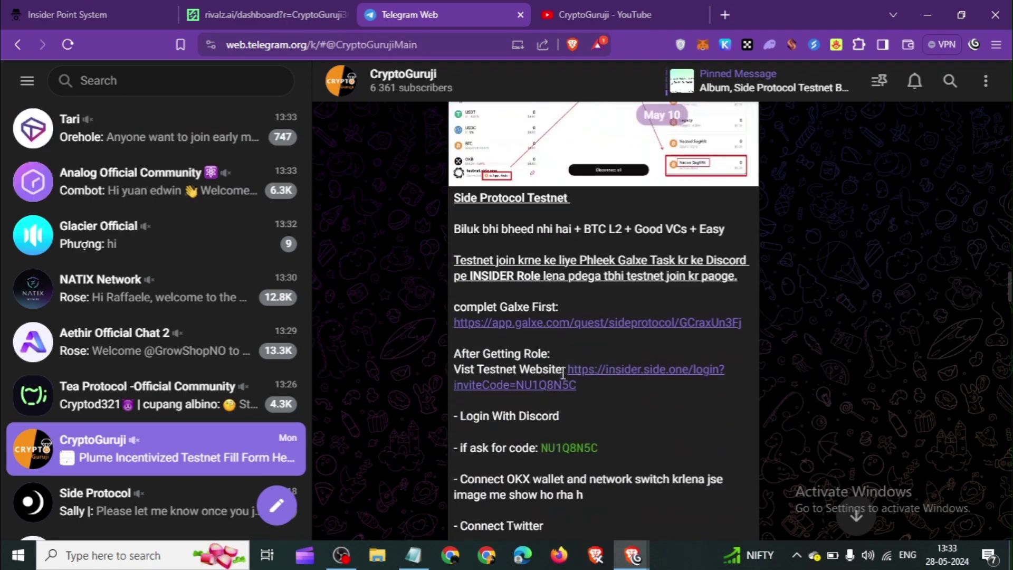
Return to the Insider Point System login page and check the link for obtaining the Insider role, closing the page it opens
left_click(90, 21)
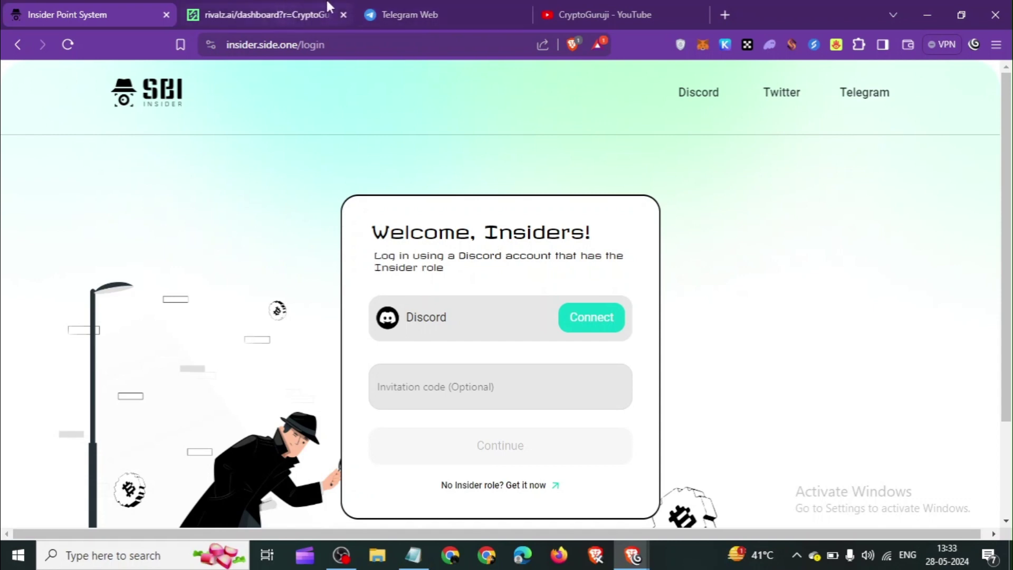
left_click(406, 15)
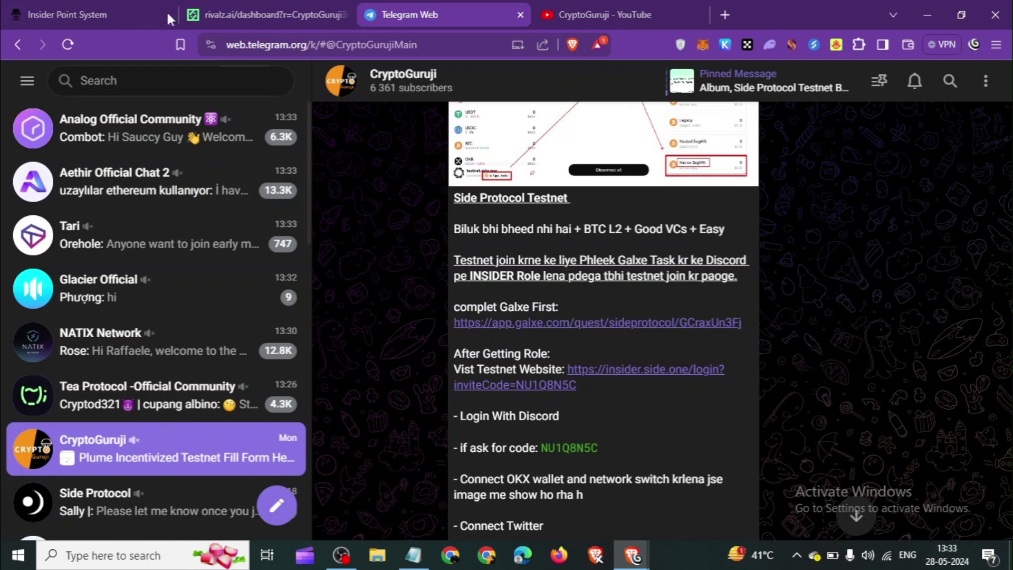
left_click(103, 12)
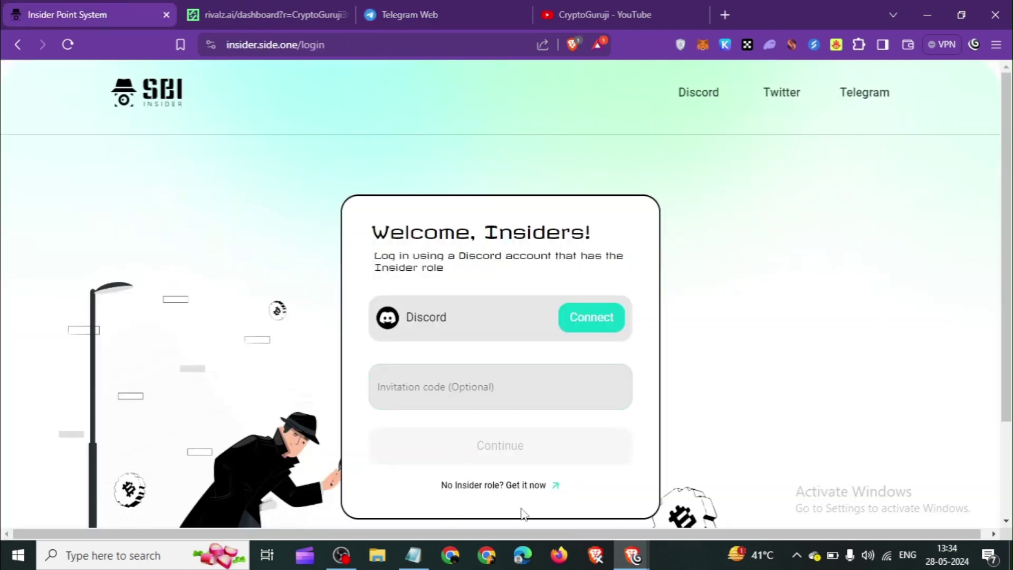
left_click(516, 489)
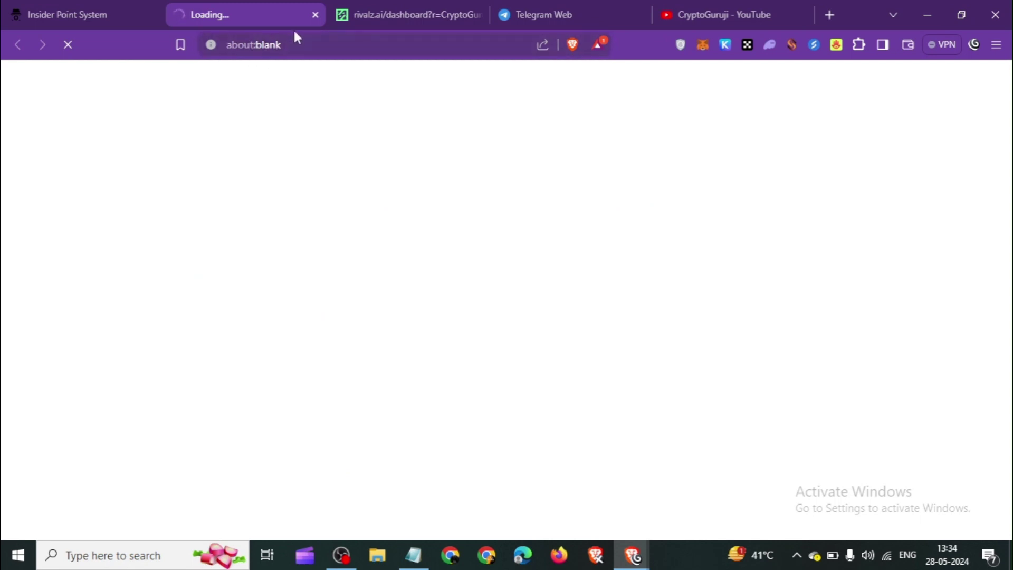
left_click(315, 16)
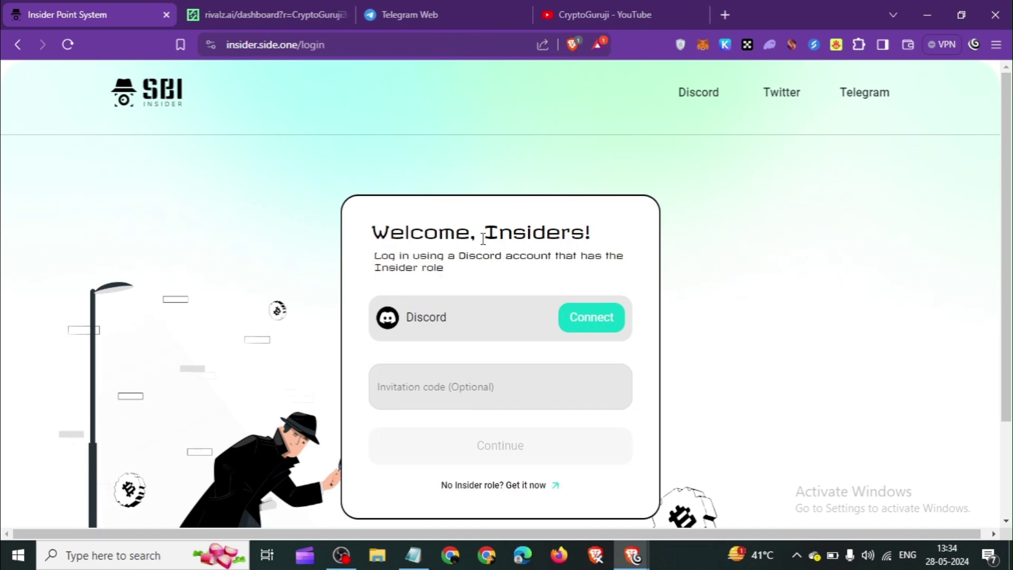
Log in to the Insider Point System by connecting the Discord account and authorising its access
left_click_drag(499, 232, 582, 230)
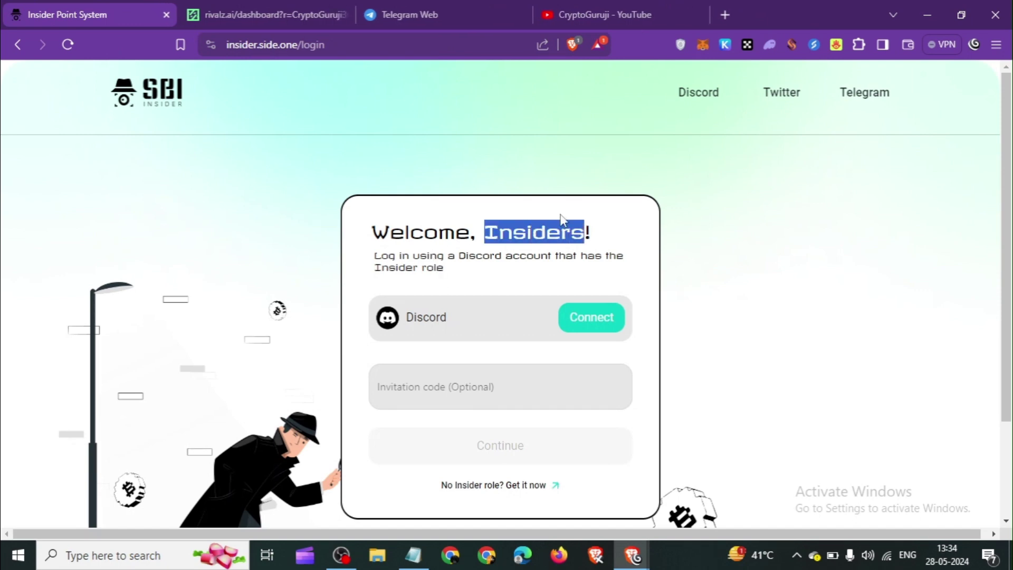
left_click(597, 319)
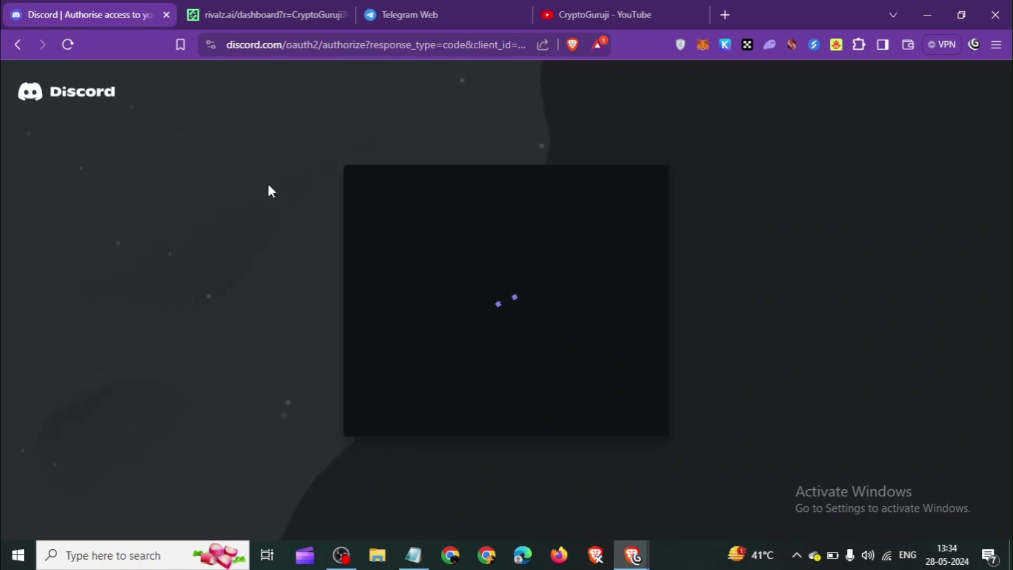
left_click(634, 494)
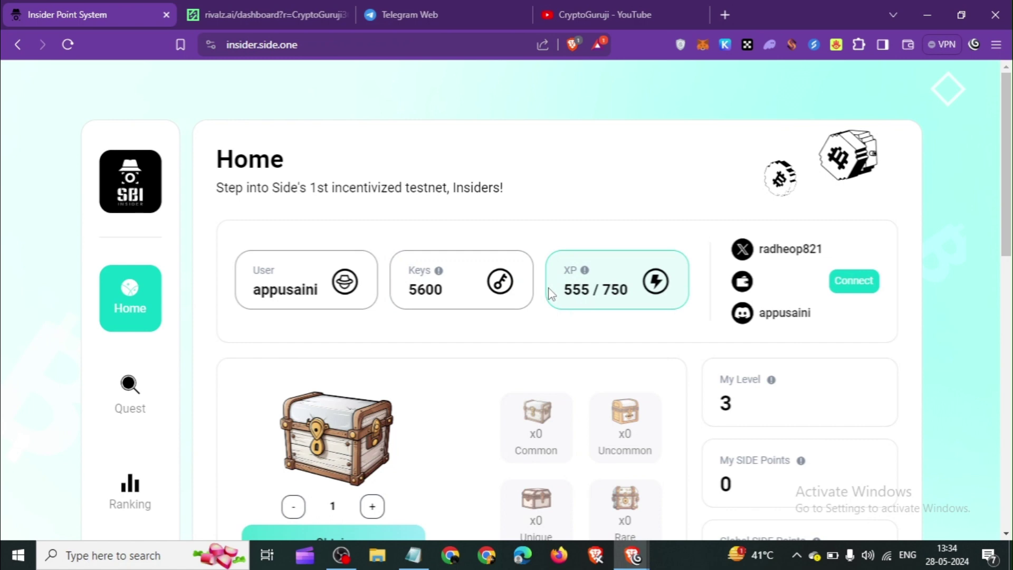
Connect OKX Wallet to the Insider account from the home dashboard, entering the wallet password to unlock it
scroll(211, 397, "down", 4)
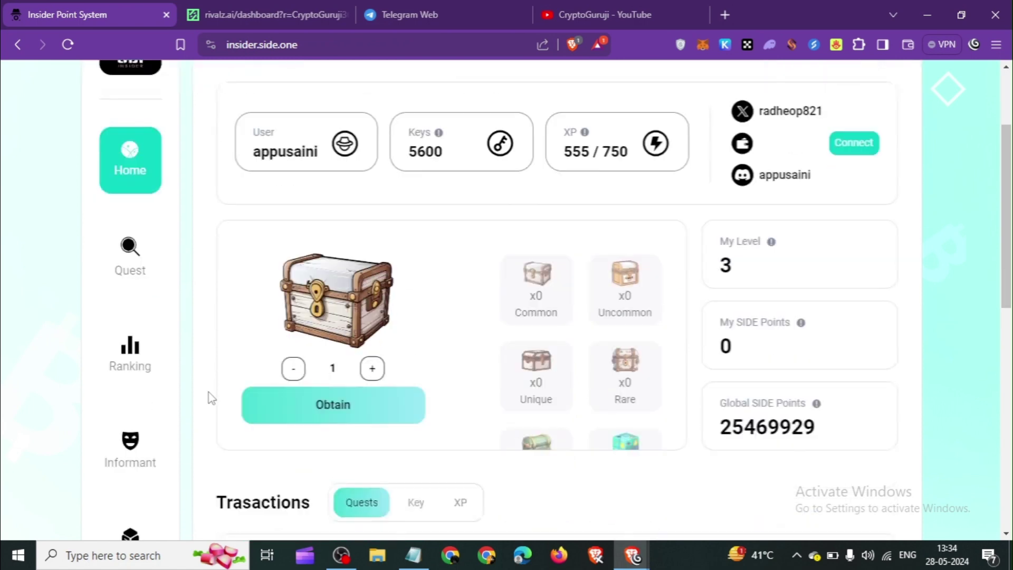
scroll(211, 397, "up", 3)
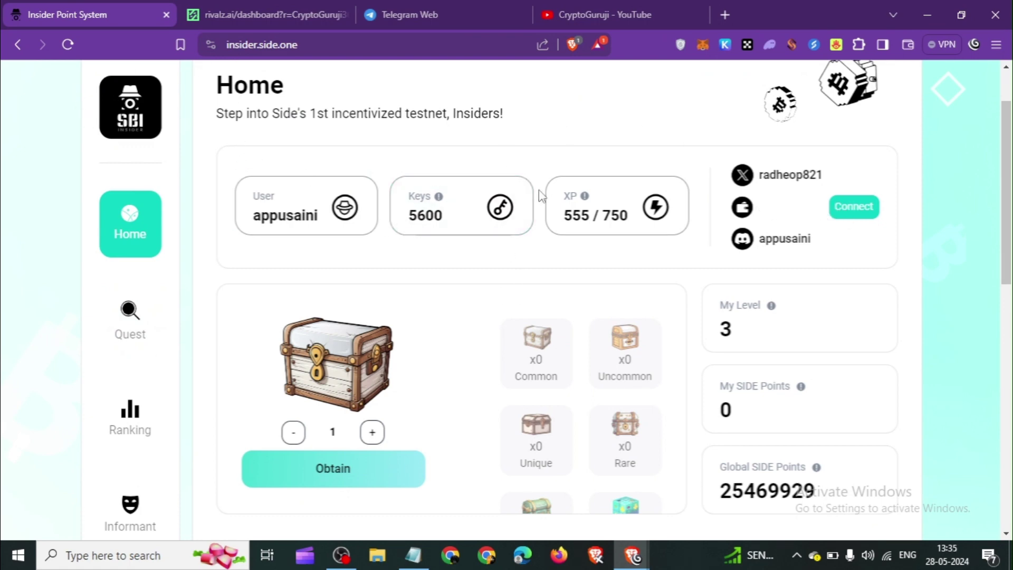
left_click(848, 211)
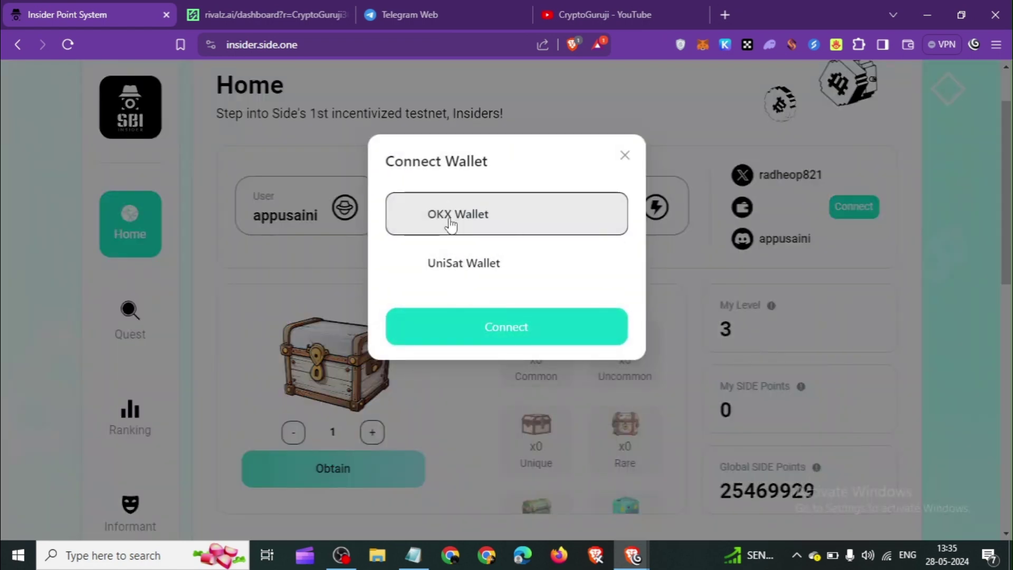
left_click(497, 339)
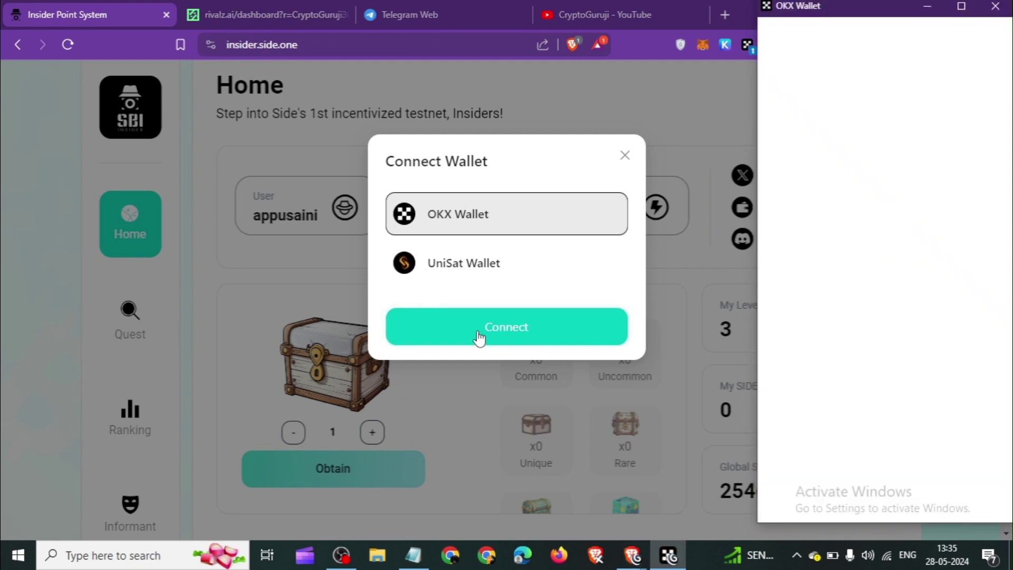
type("•••")
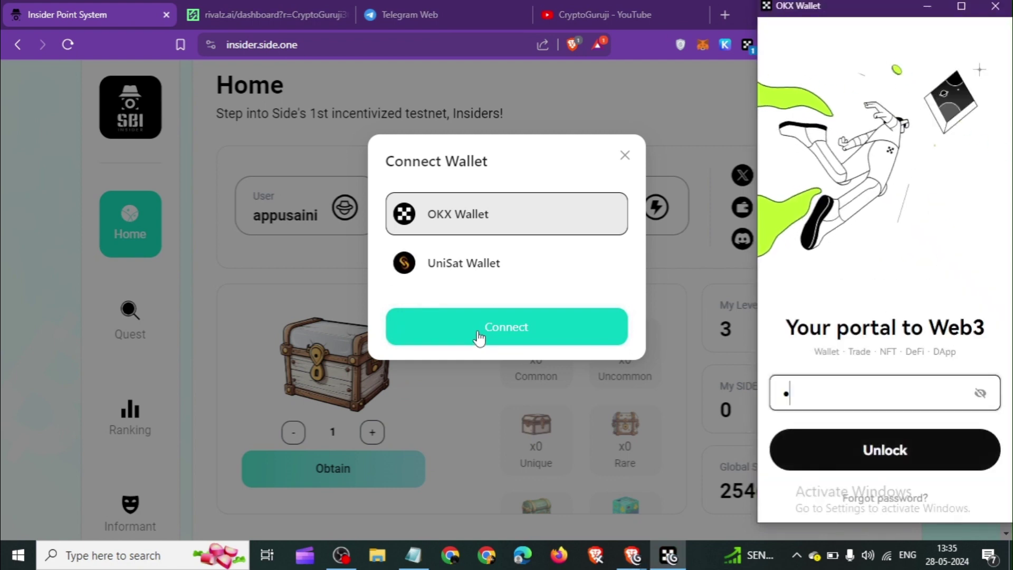
type("•••••••")
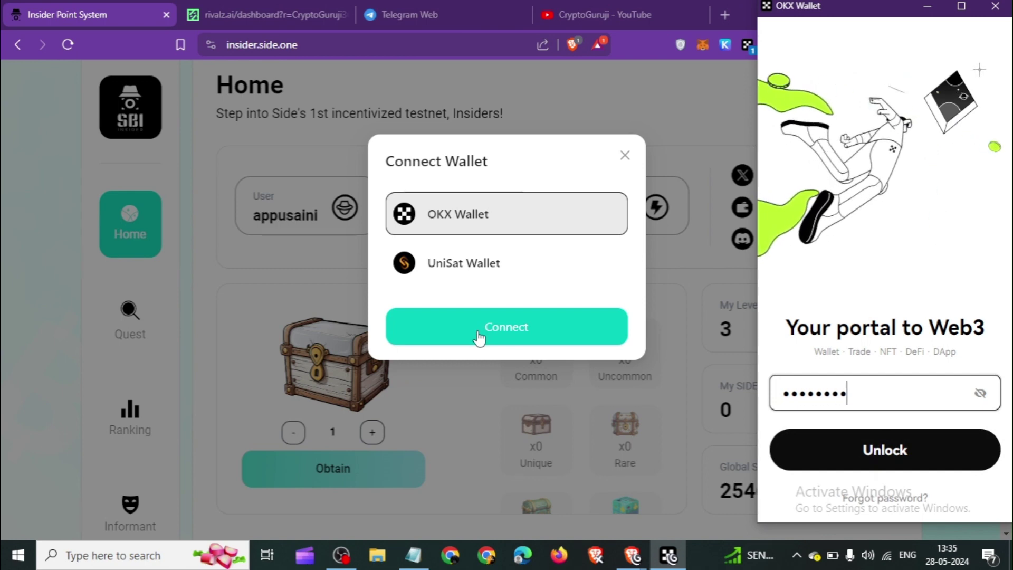
type("•••")
key("Return")
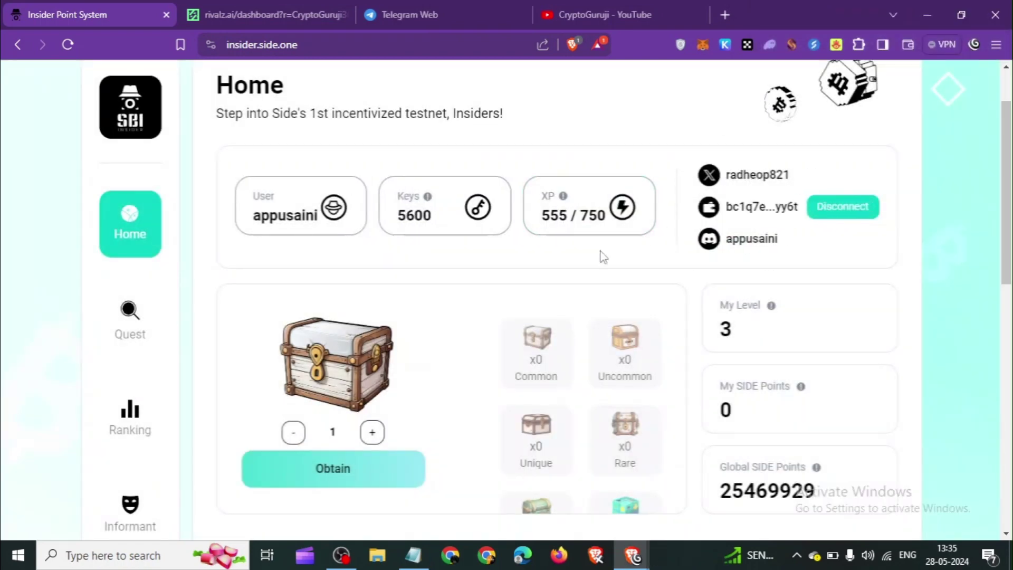
Select Native SegWit as the Bitcoin address type for the insider.side.one connection in OKX Wallet
left_click(746, 44)
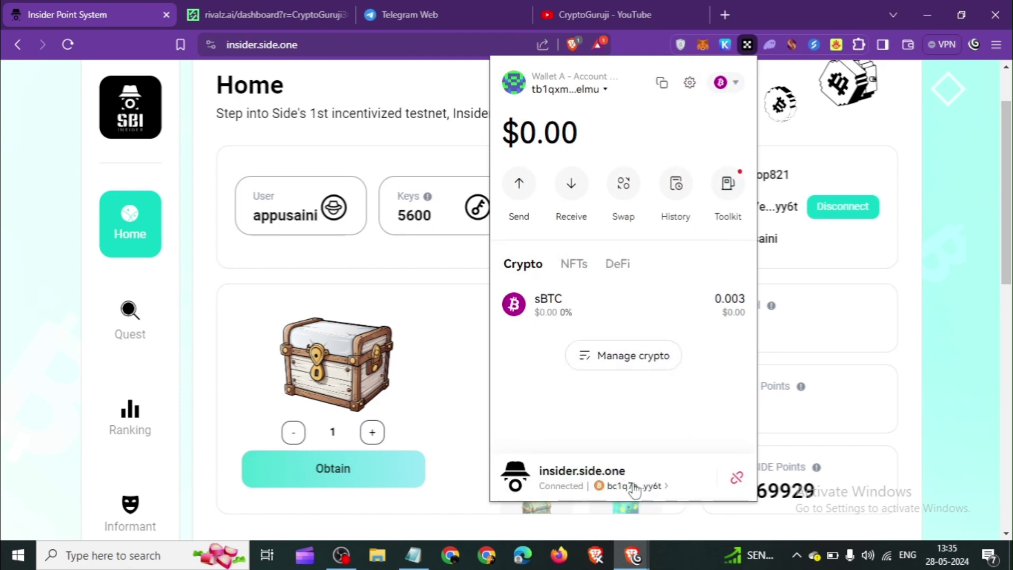
left_click(629, 492)
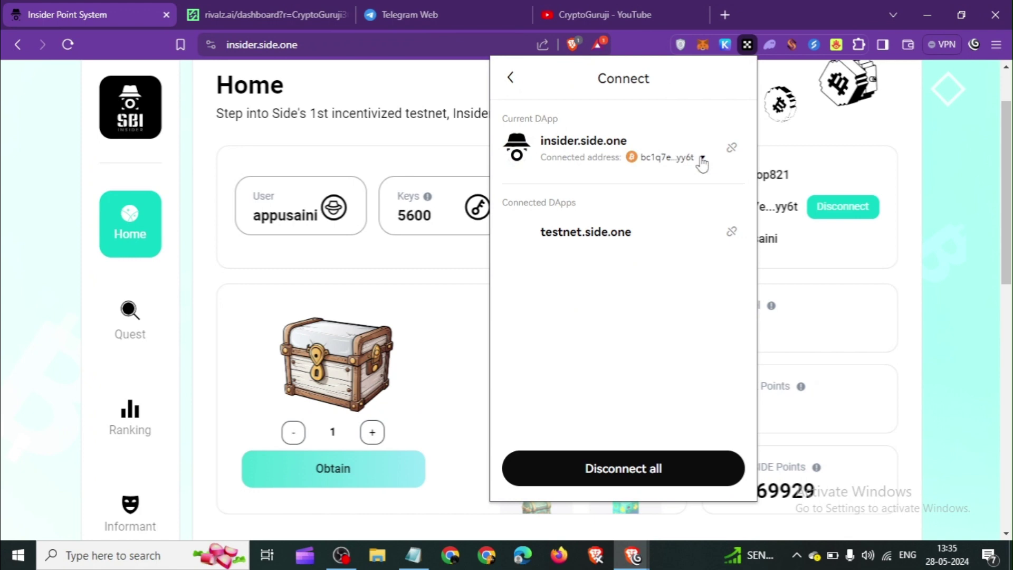
left_click(703, 159)
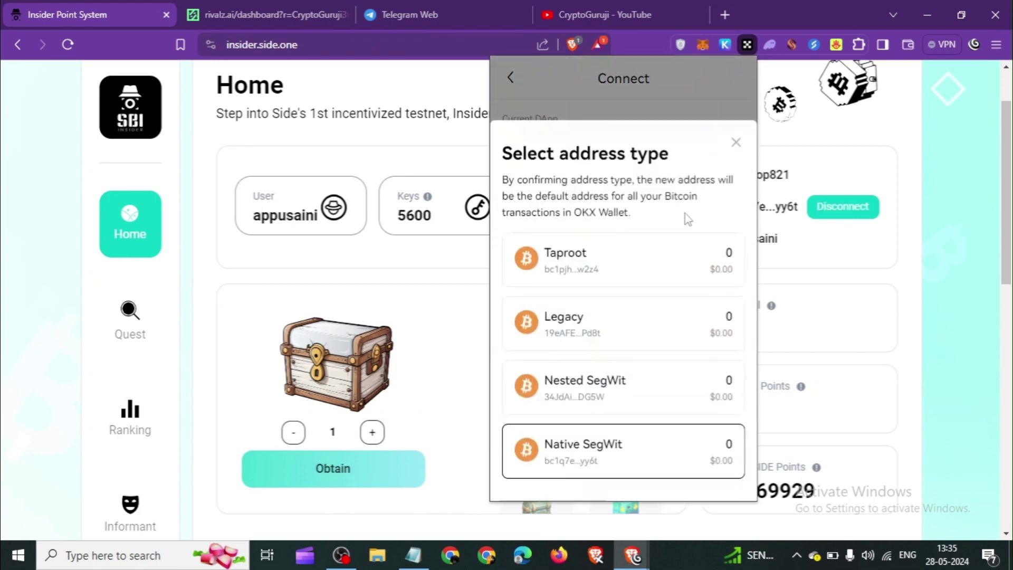
left_click(597, 459)
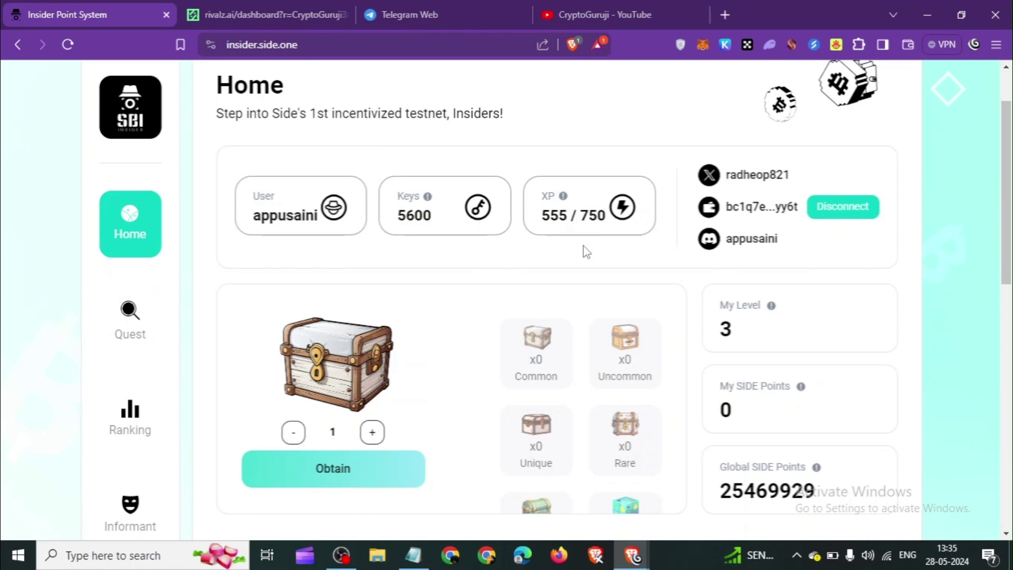
Look over the home dashboard's boxes and transactions, and examine the daily quests and their rewards on the Quest page
scroll(229, 385, "down", 4)
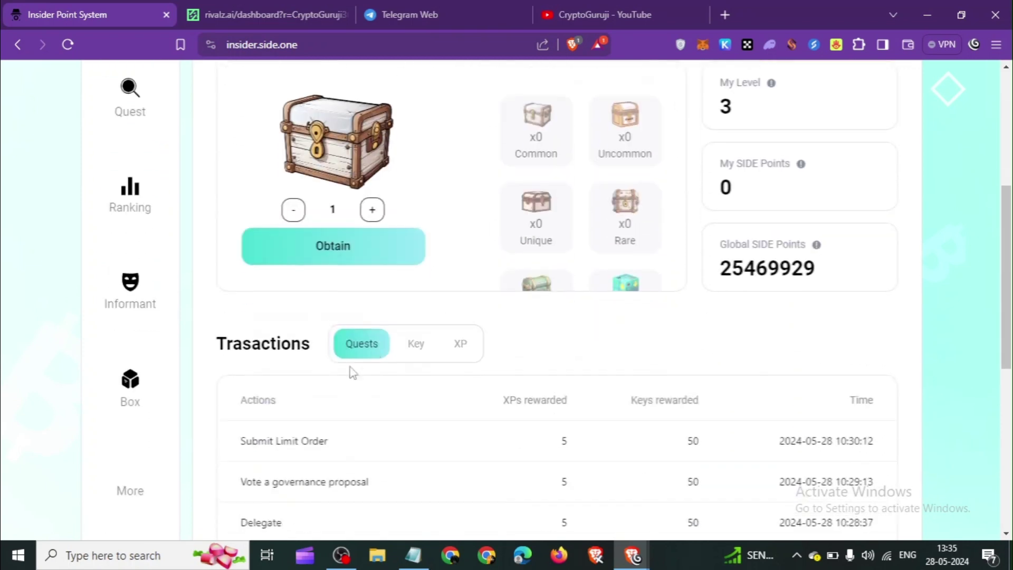
scroll(422, 325, "up", 3)
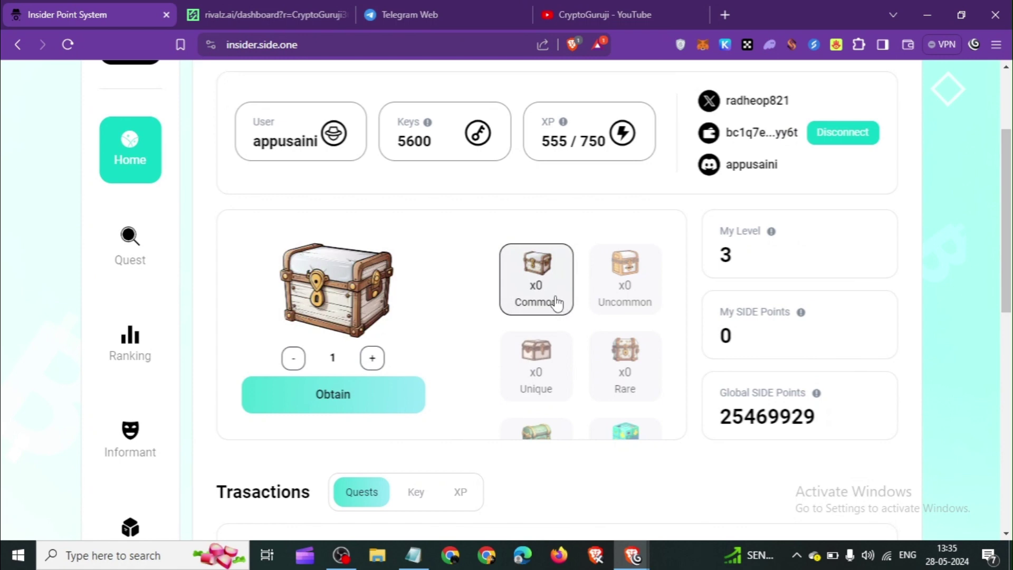
left_click(126, 259)
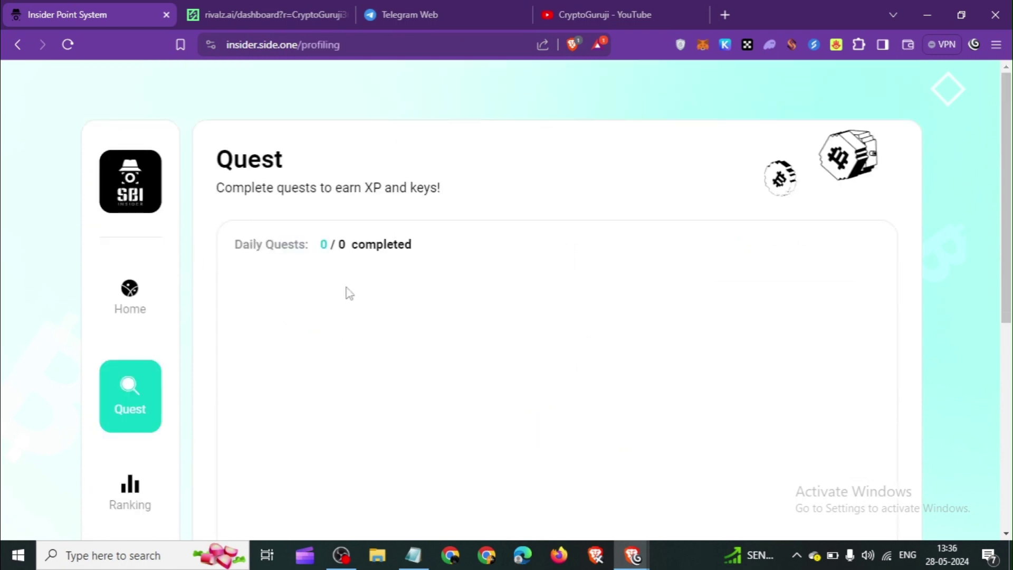
scroll(348, 291, "down", 3)
scroll(350, 299, "down", 2)
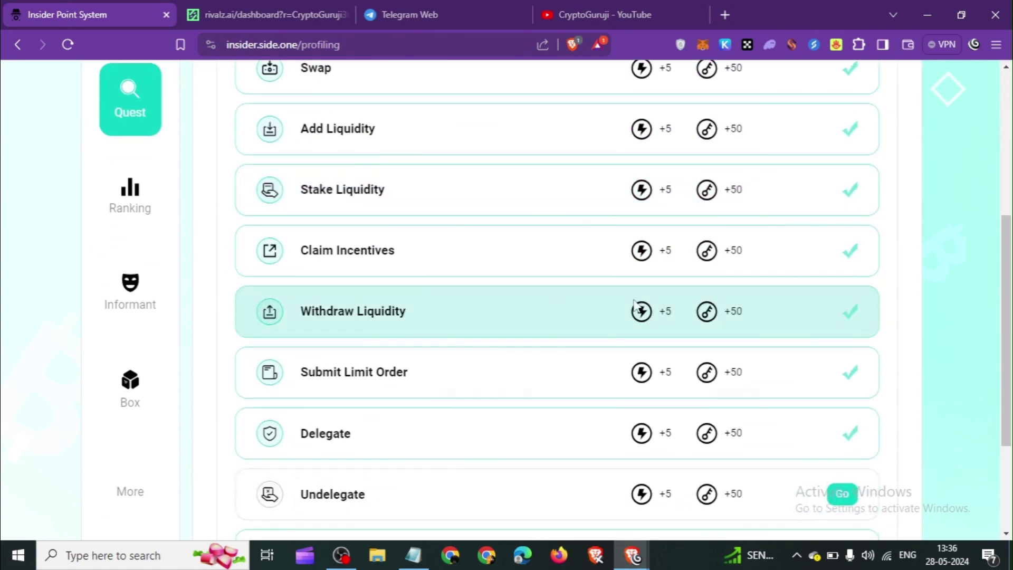
scroll(644, 235, "up", 2)
scroll(658, 194, "up", 2)
scroll(581, 264, "down", 4)
scroll(515, 322, "down", 3)
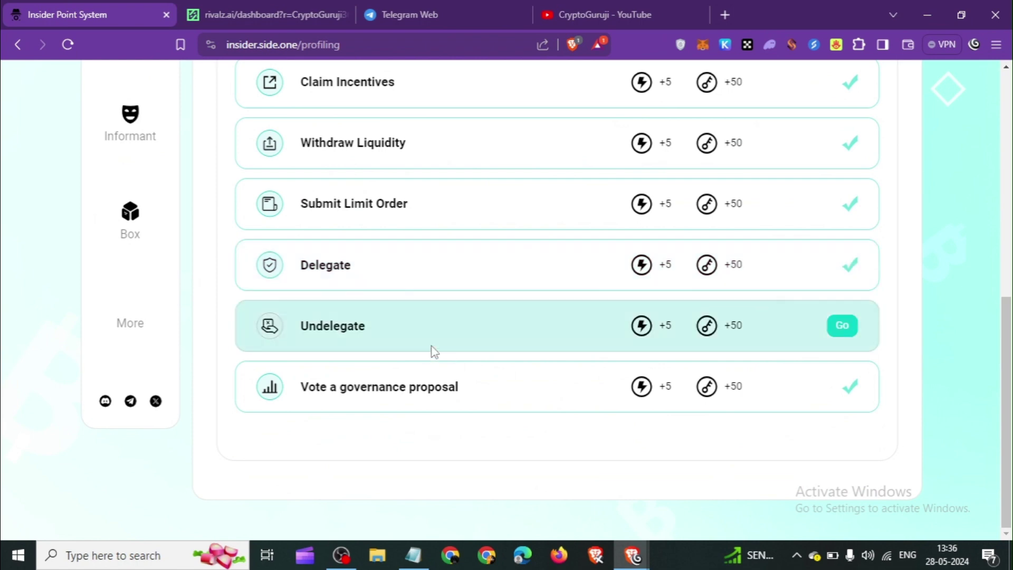
scroll(449, 346, "up", 5)
scroll(338, 262, "up", 1)
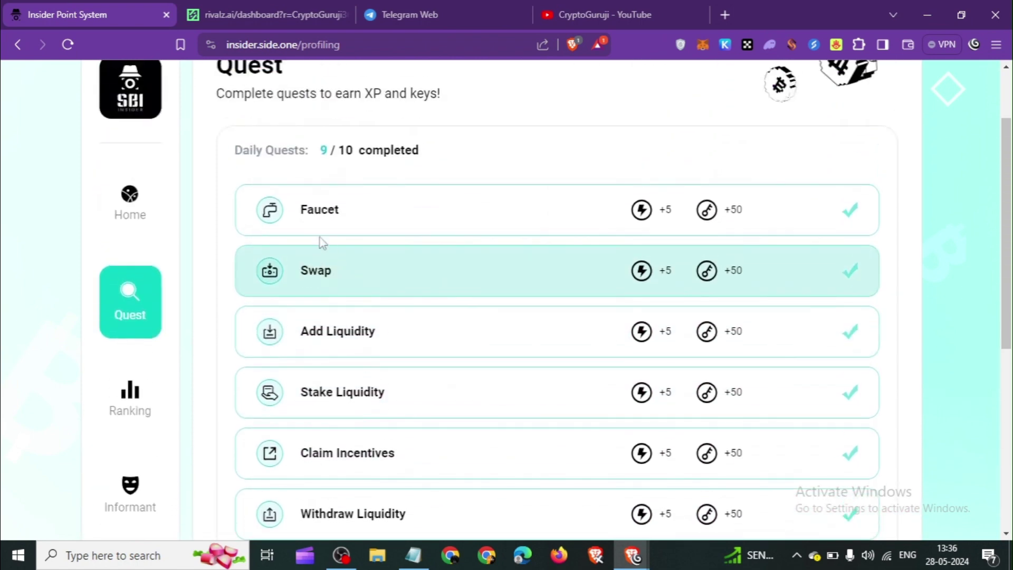
scroll(332, 227, "down", 2)
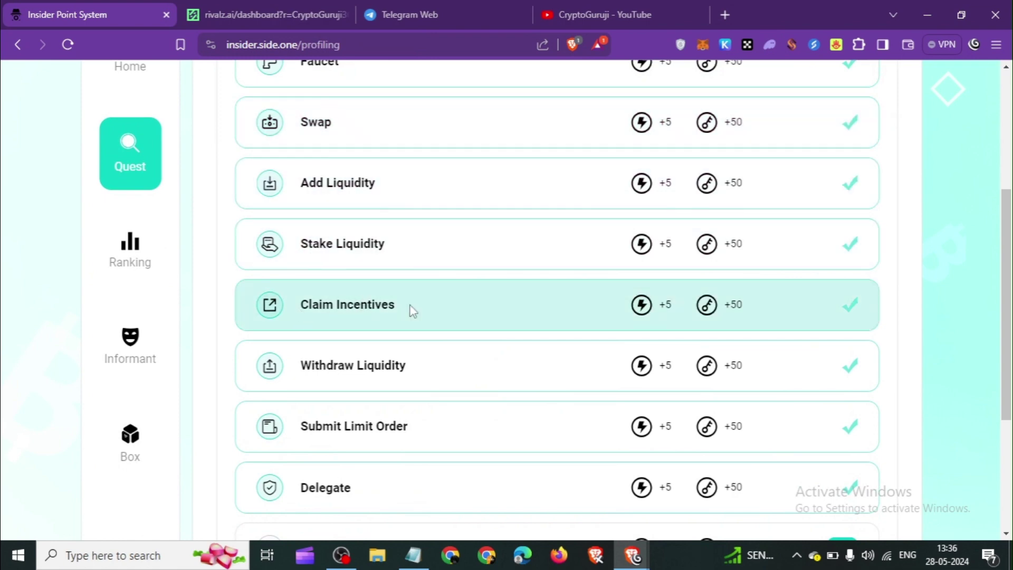
scroll(413, 310, "down", 1)
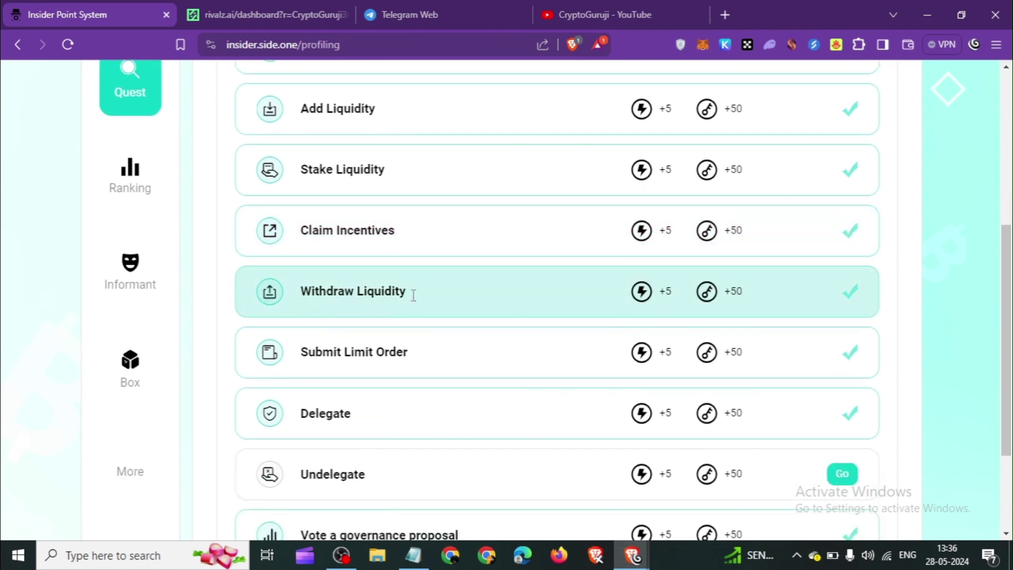
Review the remaining daily quests, and check the account's keys, XP, level and SIDE points on the home dashboard
scroll(407, 299, "down", 1)
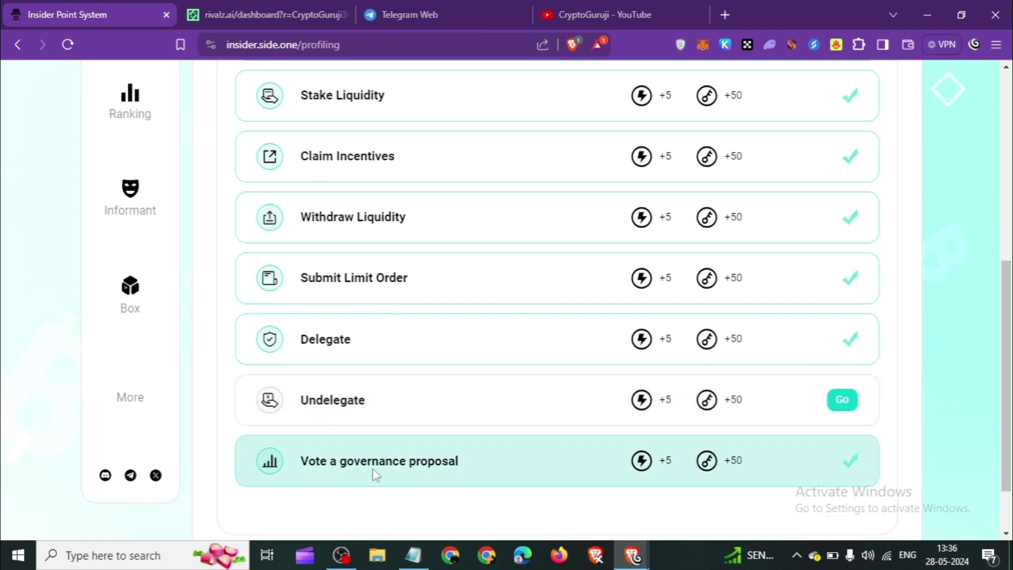
scroll(434, 438, "up", 5)
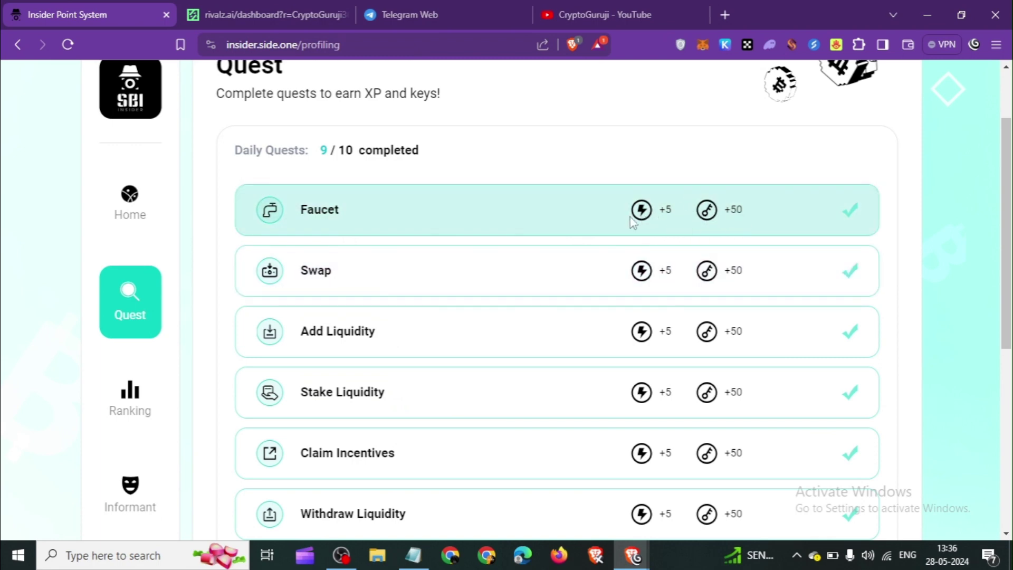
left_click(130, 203)
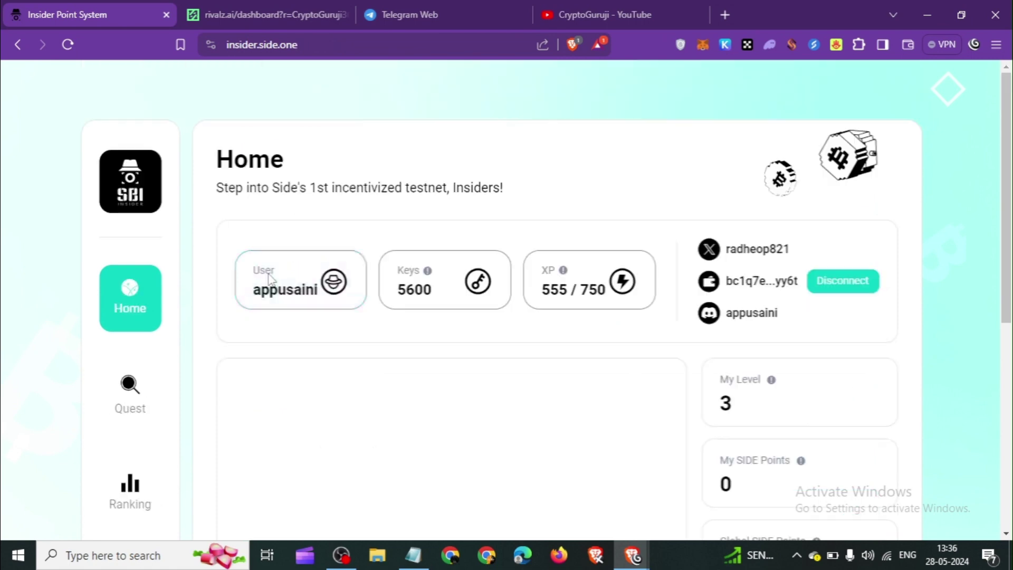
scroll(543, 323, "down", 3)
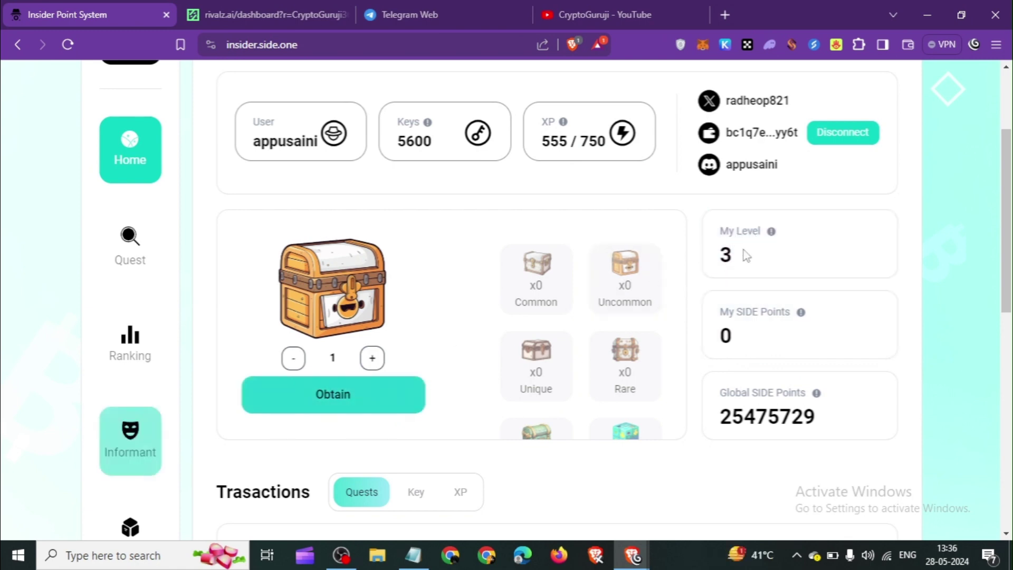
Open the Box page from the dashboard's box section and examine the blind box odds, key prices and level requirements
left_click(322, 404)
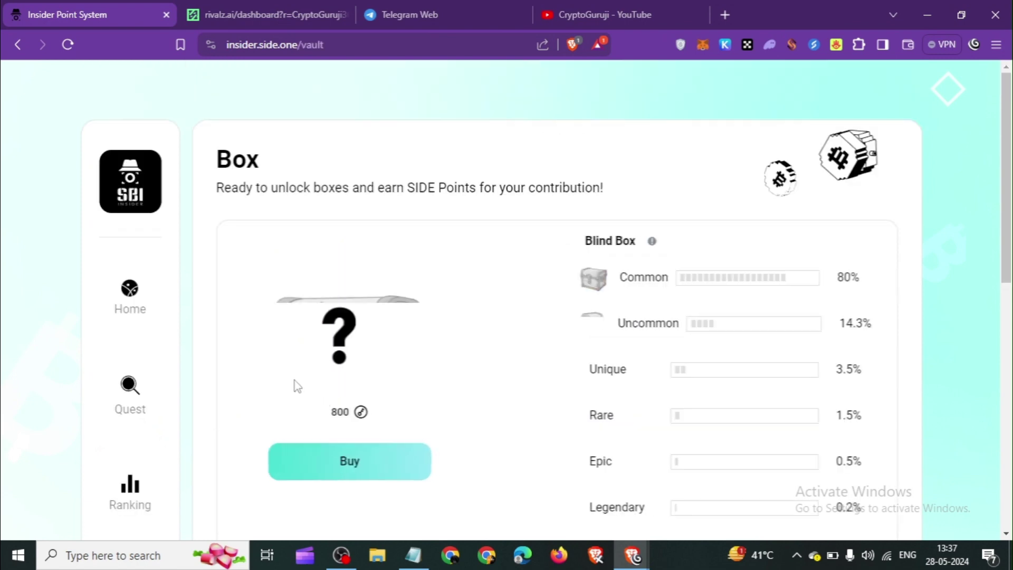
scroll(340, 285, "down", 8)
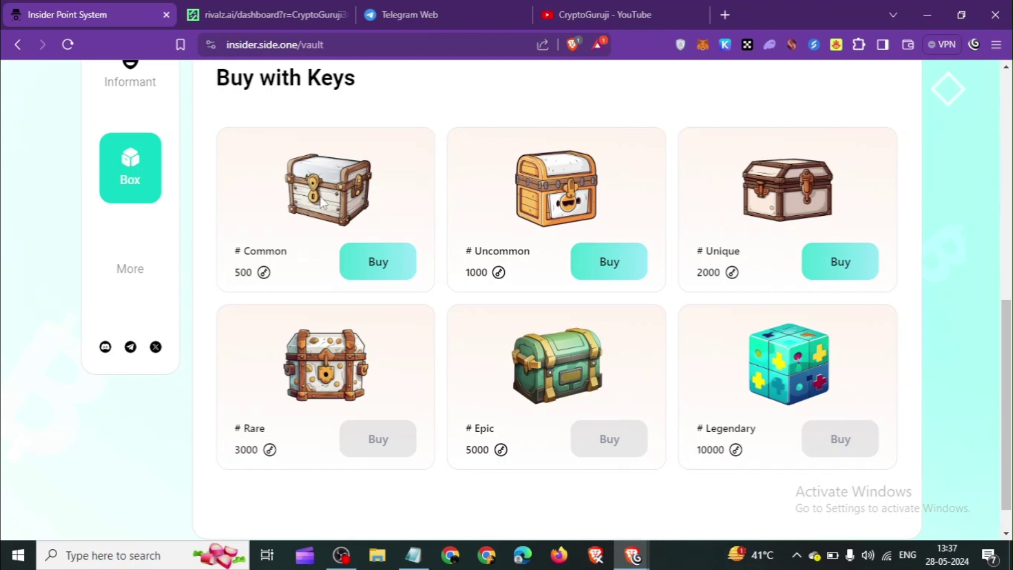
scroll(390, 193, "up", 10)
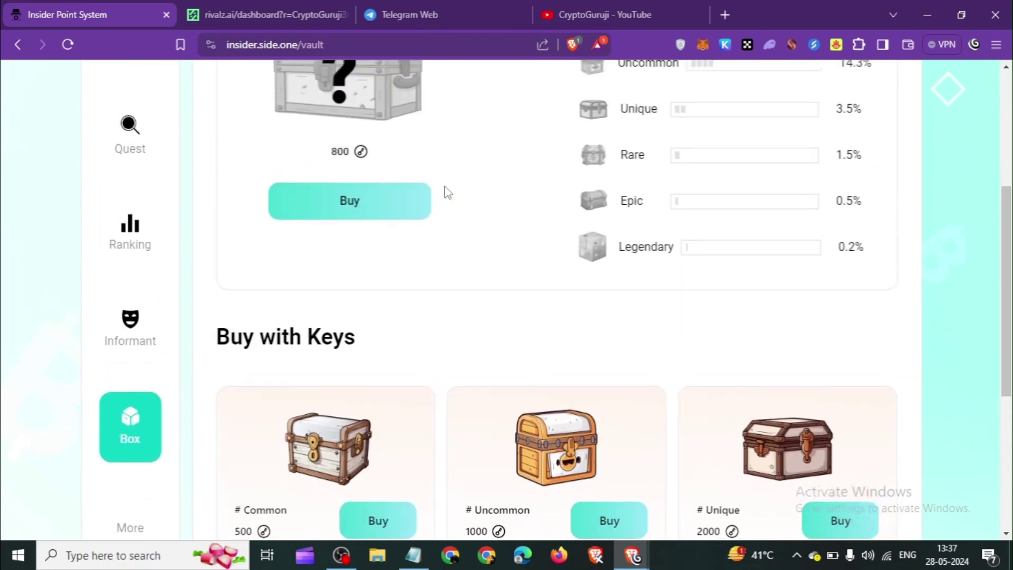
scroll(316, 285, "down", 7)
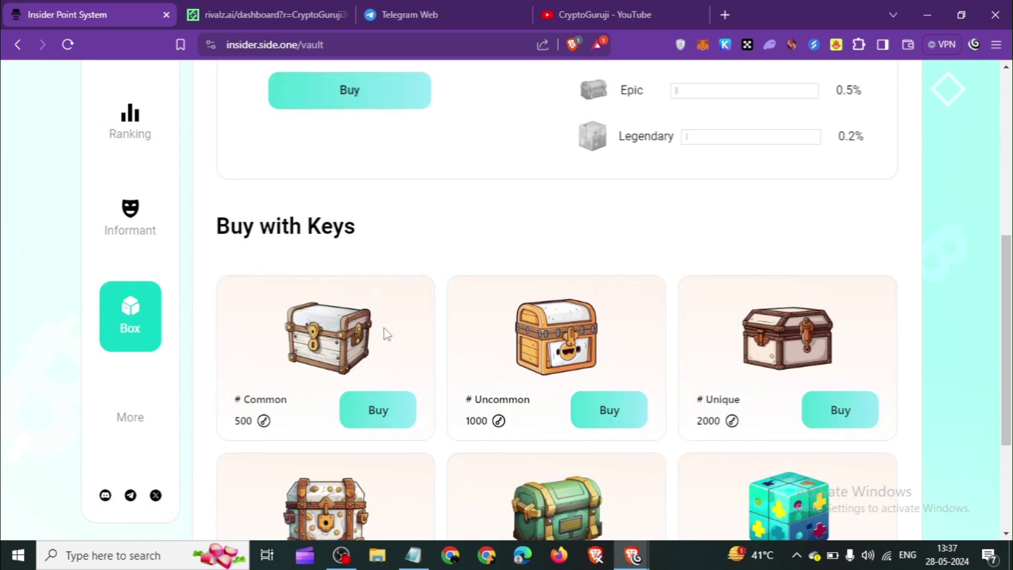
scroll(387, 333, "down", 2)
scroll(443, 348, "down", 2)
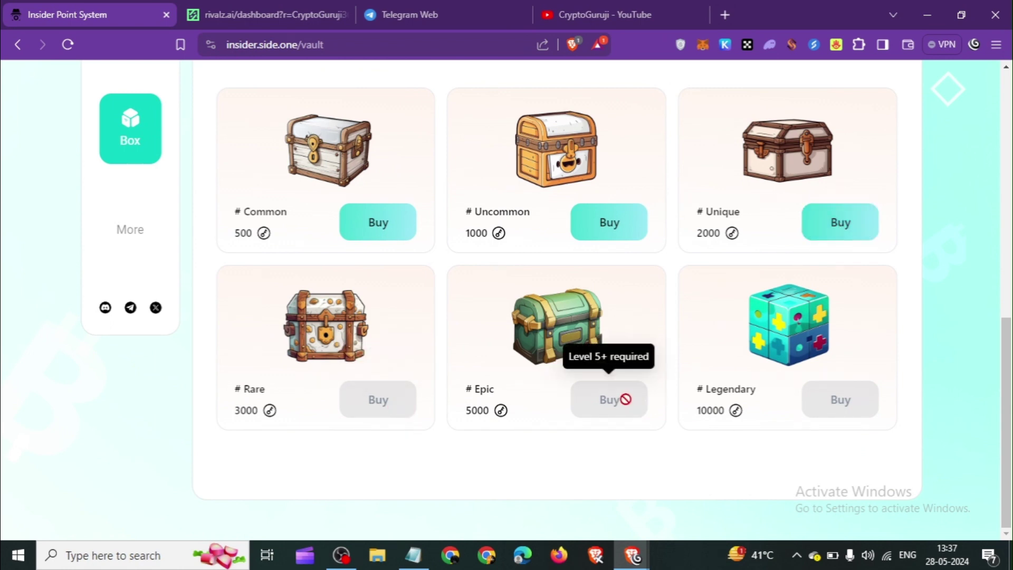
scroll(343, 383, "up", 3)
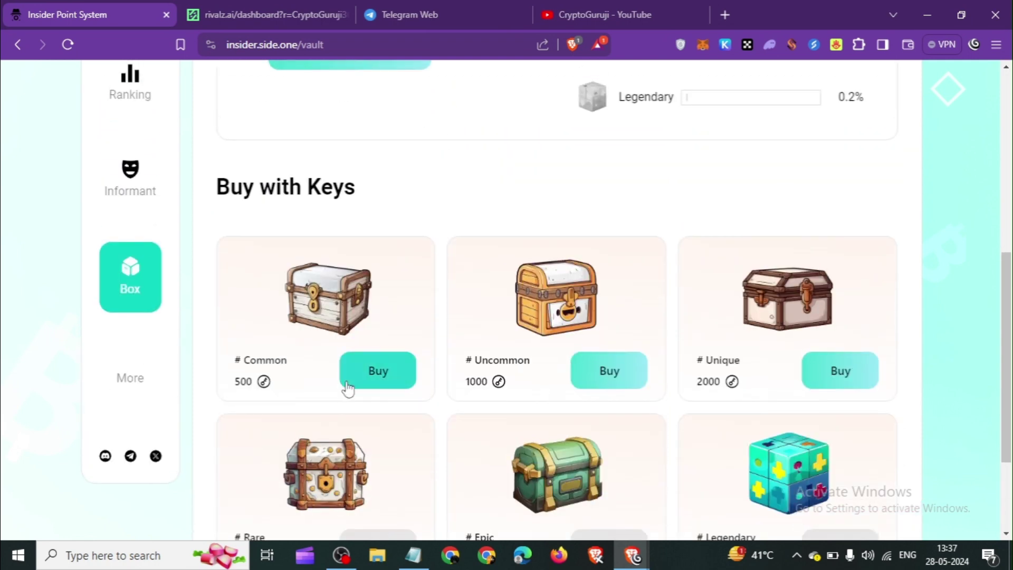
Buy a Common box for 500 keys and dismiss the purchase message
left_click(375, 381)
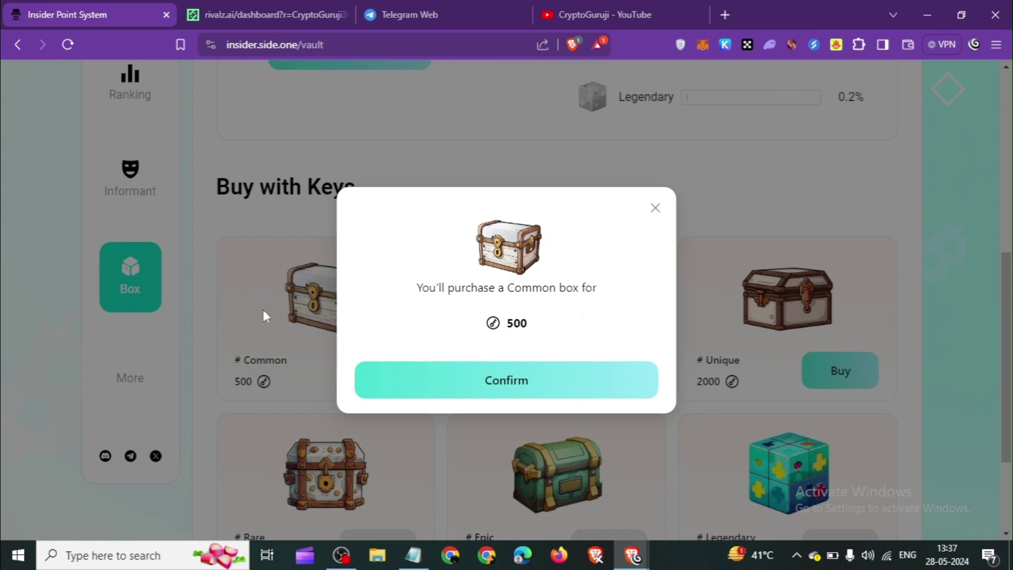
left_click(513, 387)
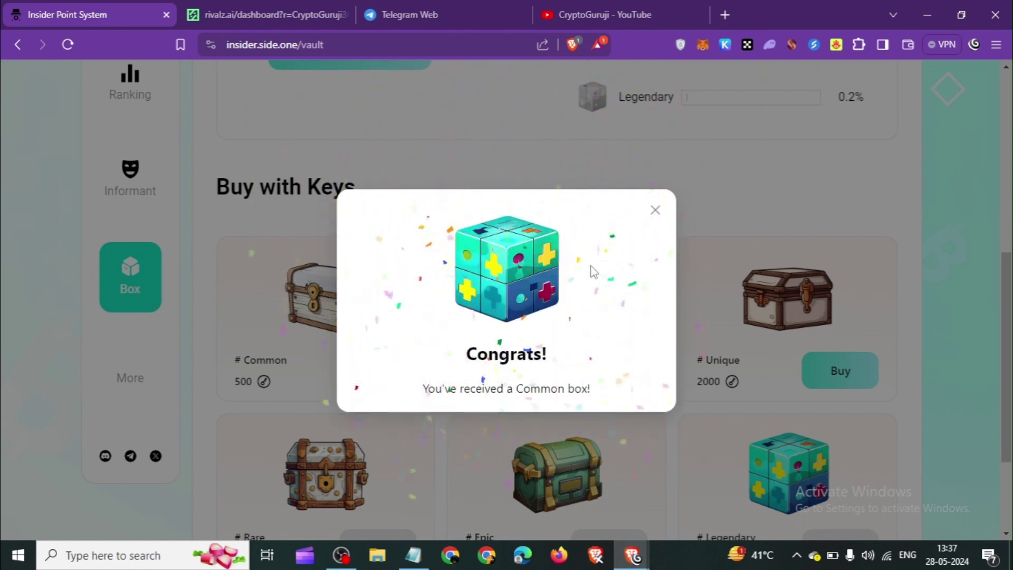
left_click(656, 212)
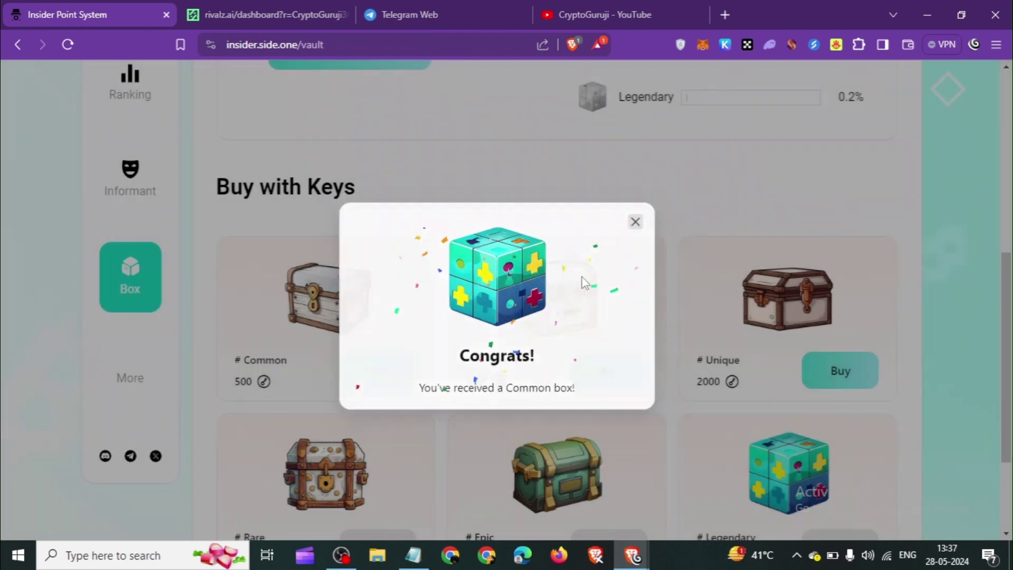
Return to the home dashboard and open the purchased Common box to collect its SIDE Points
scroll(465, 364, "up", 7)
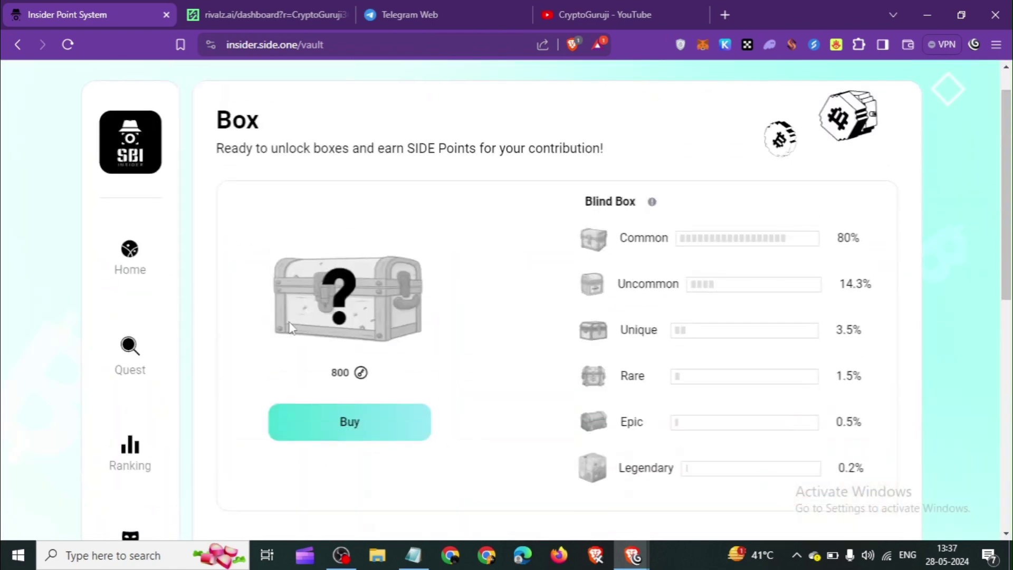
left_click(129, 288)
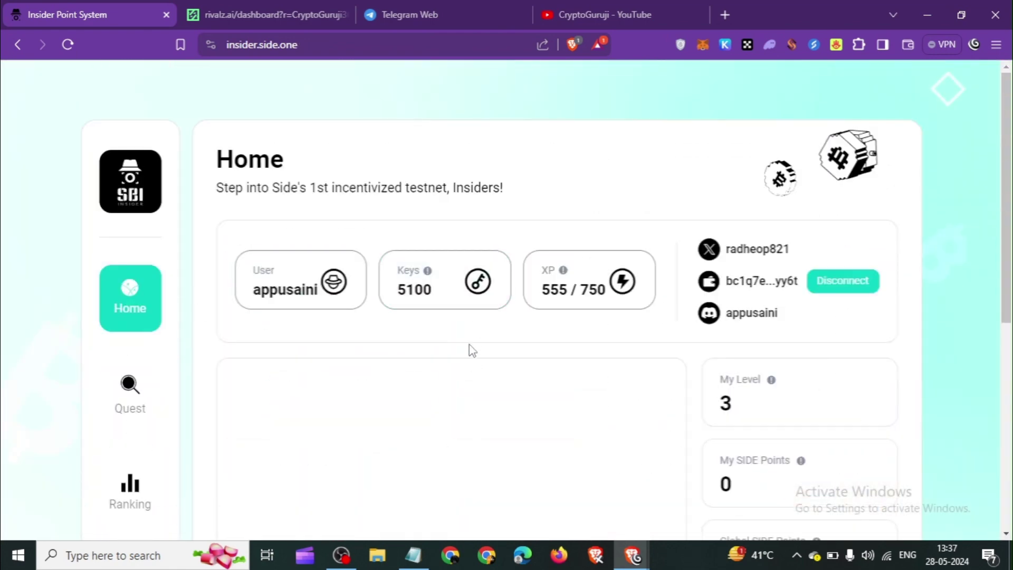
scroll(471, 349, "down", 3)
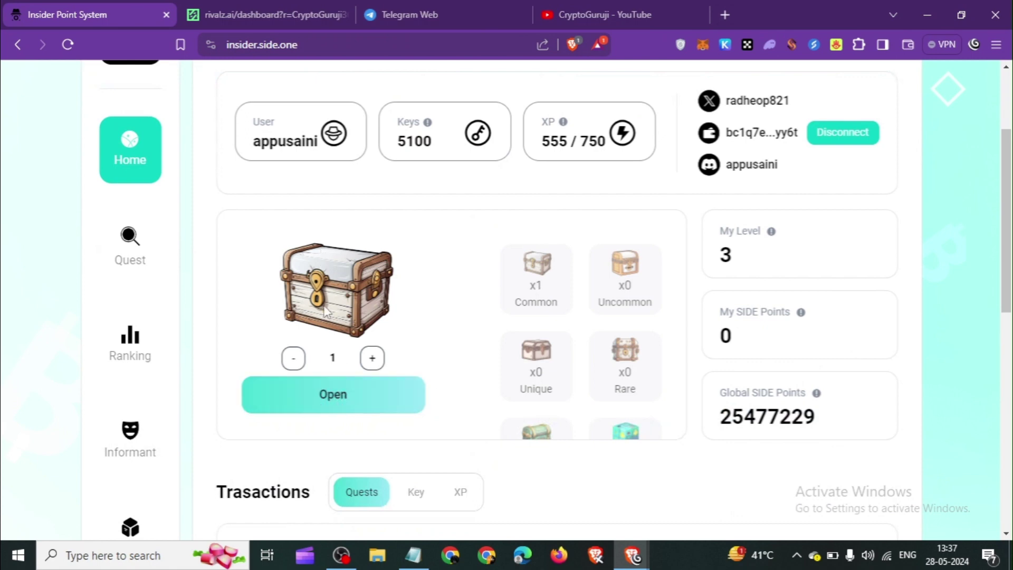
left_click(362, 385)
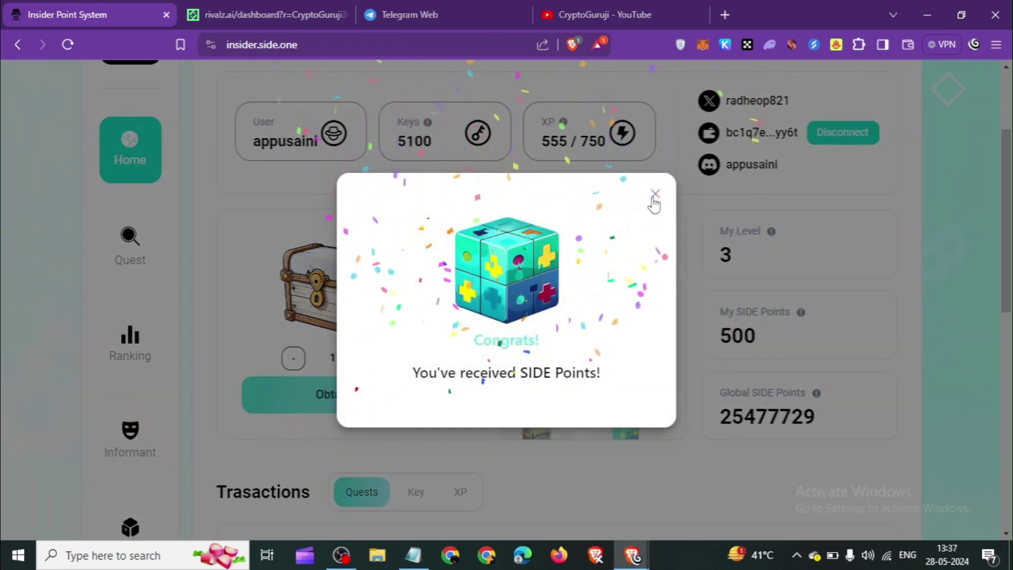
left_click(705, 350)
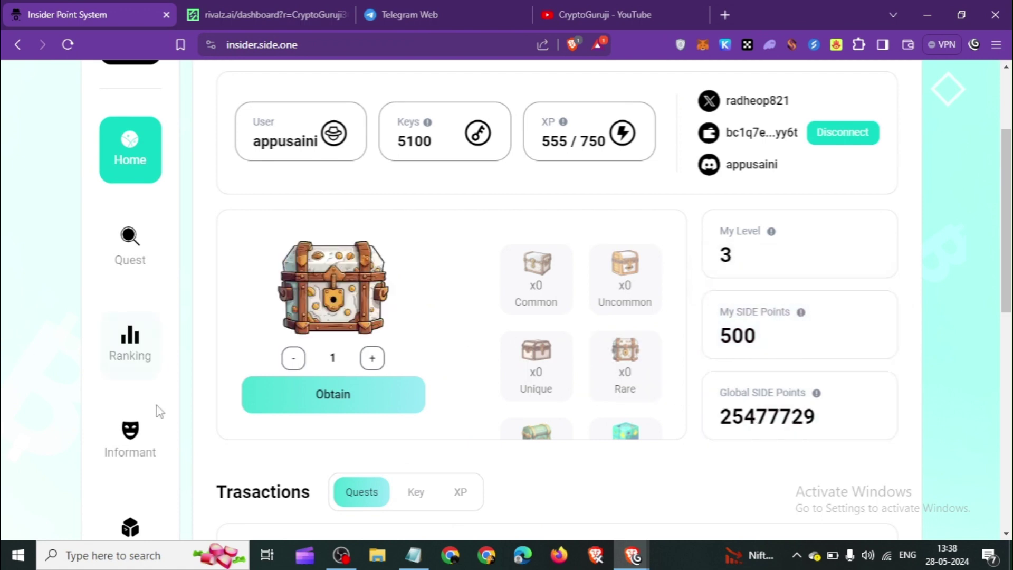
Look over the invite details on the Informant page and check which daily quests on the Quest page are still open
scroll(157, 406, "down", 1)
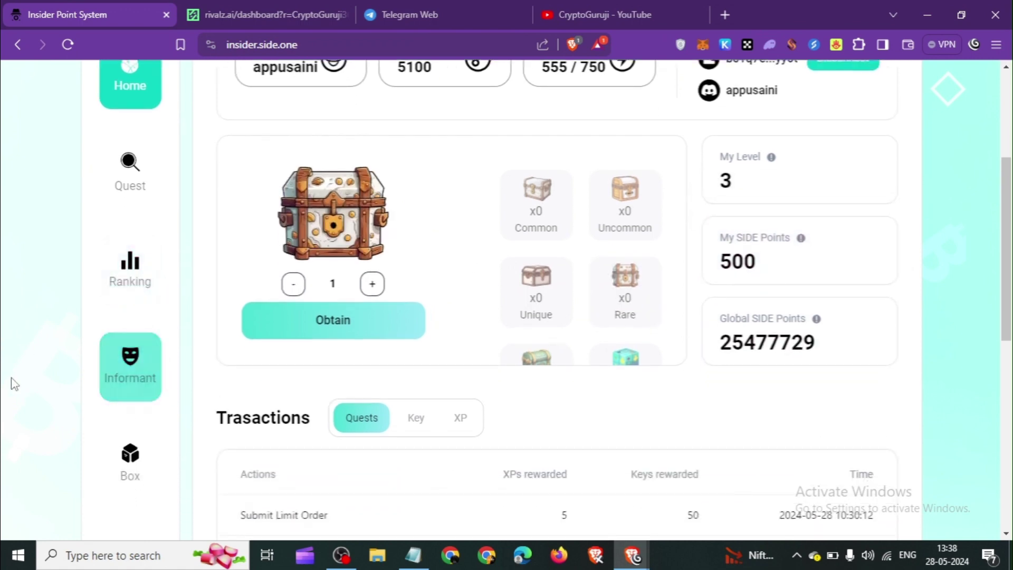
left_click(131, 374)
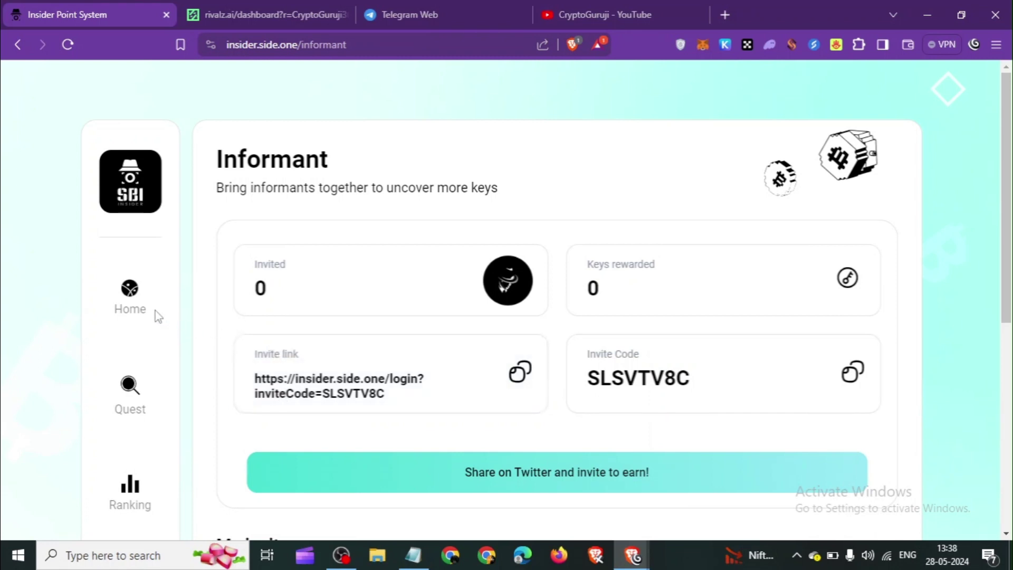
left_click(129, 404)
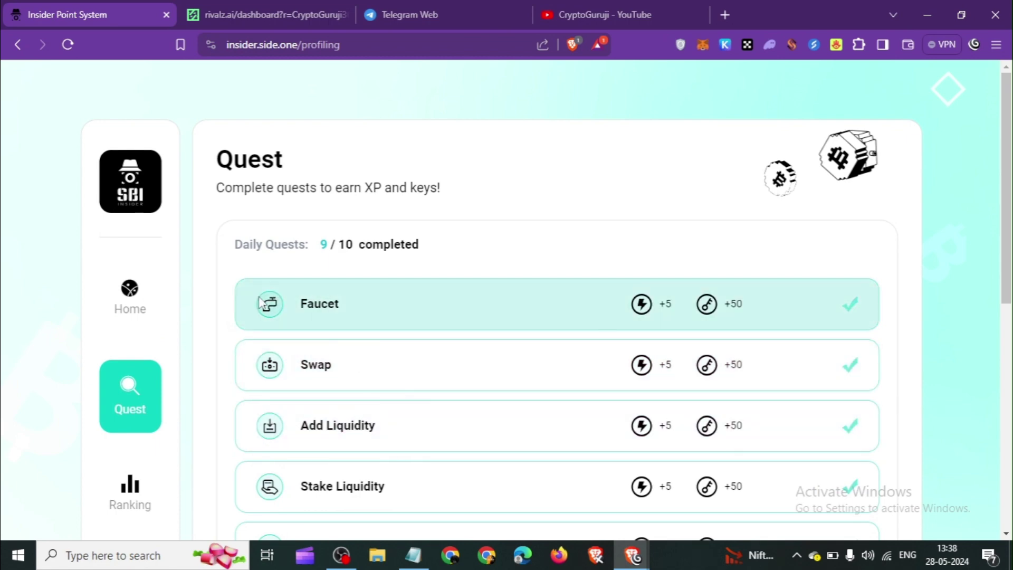
scroll(283, 294, "down", 3)
scroll(122, 417, "up", 3)
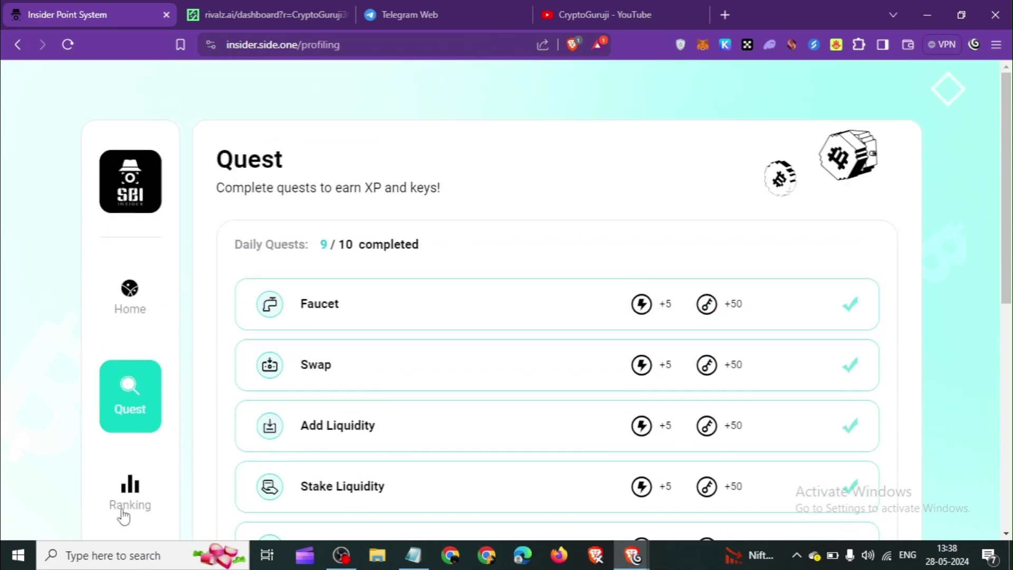
scroll(124, 507, "down", 3)
scroll(132, 430, "up", 3)
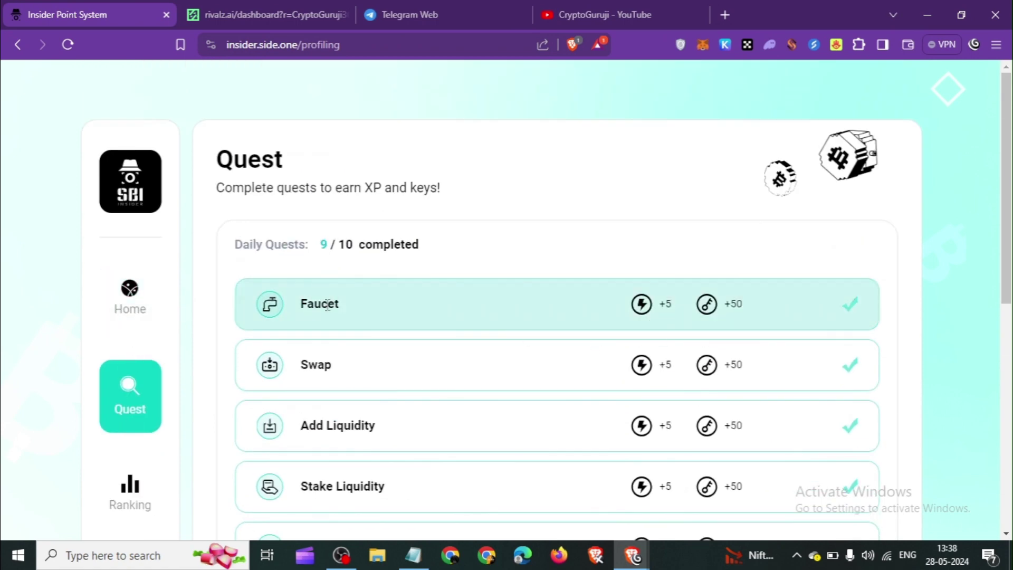
scroll(441, 333, "down", 9)
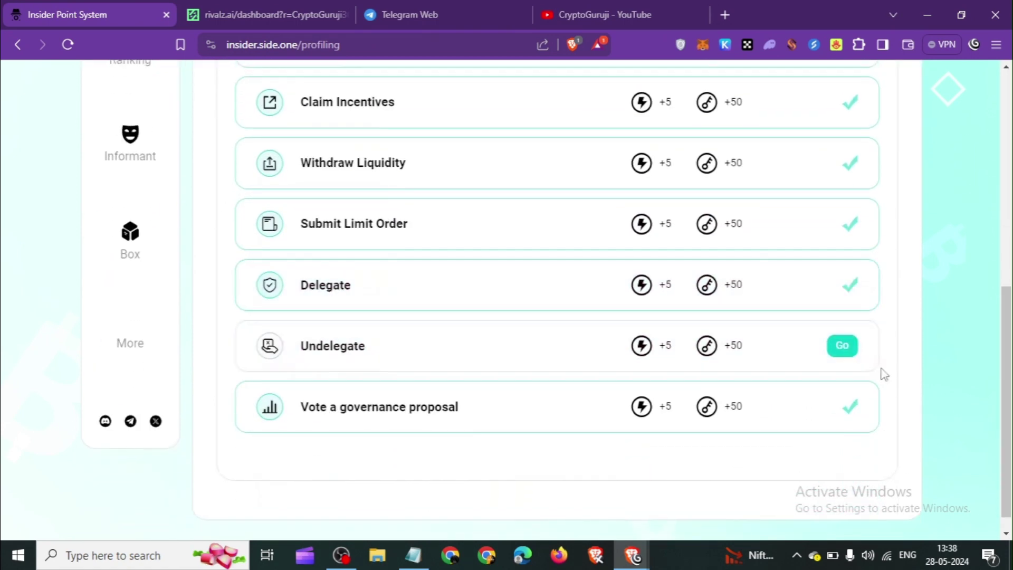
scroll(652, 372, "up", 9)
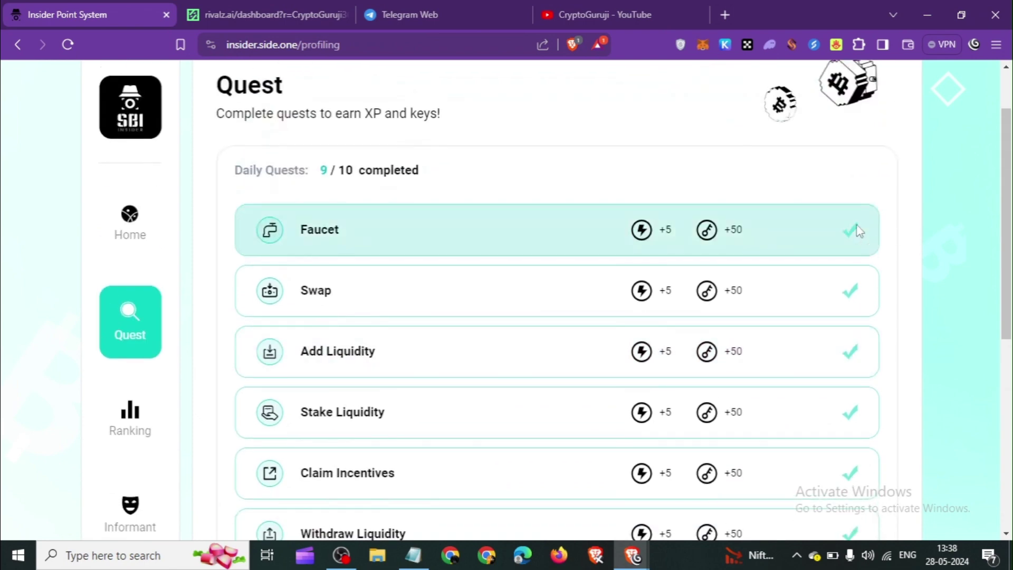
scroll(860, 253, "down", 7)
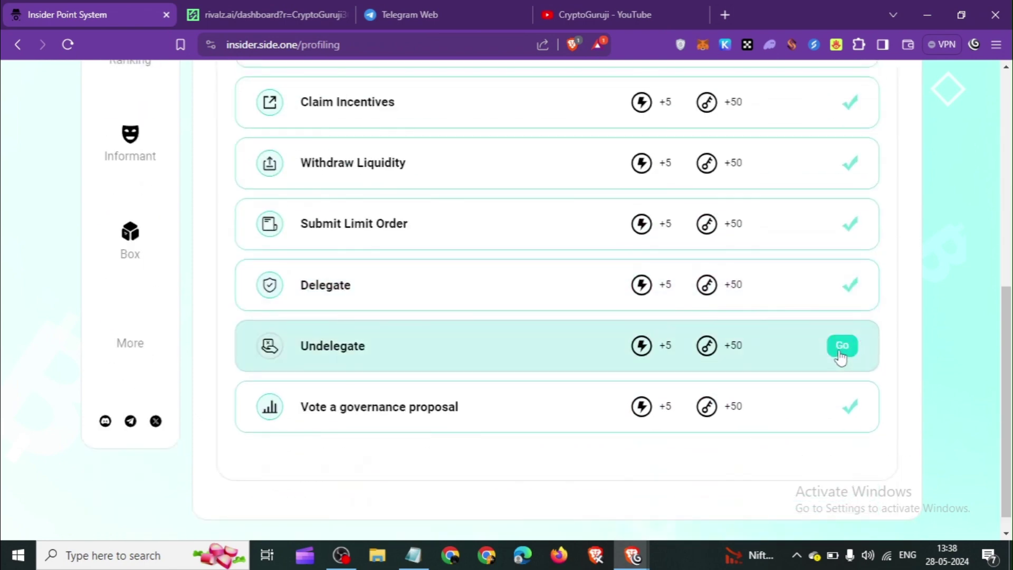
Launch Side Station from the Undelegate quest and request testnet tokens from its faucet, autofilling the connected wallet's address
left_click(840, 352)
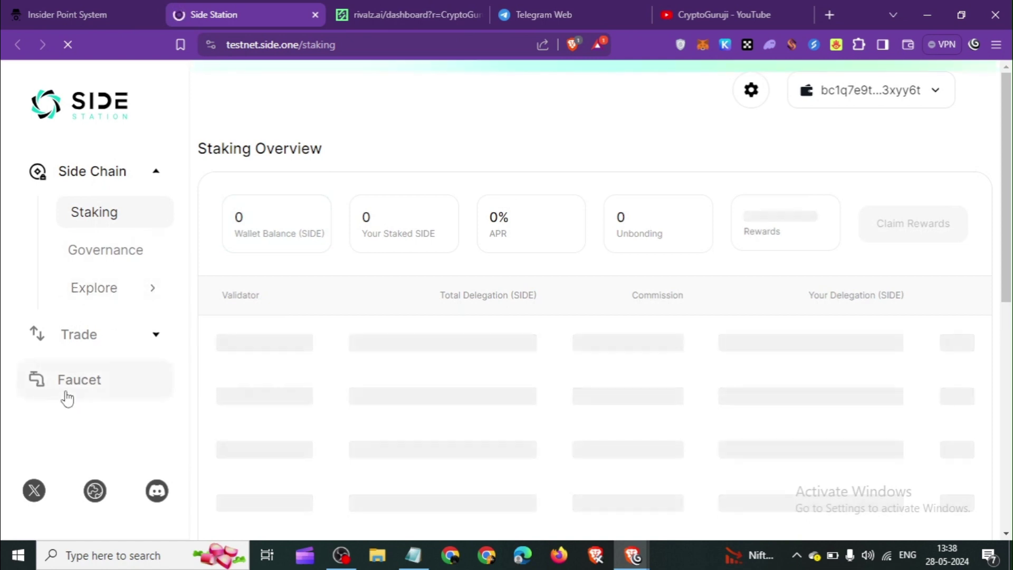
left_click(70, 389)
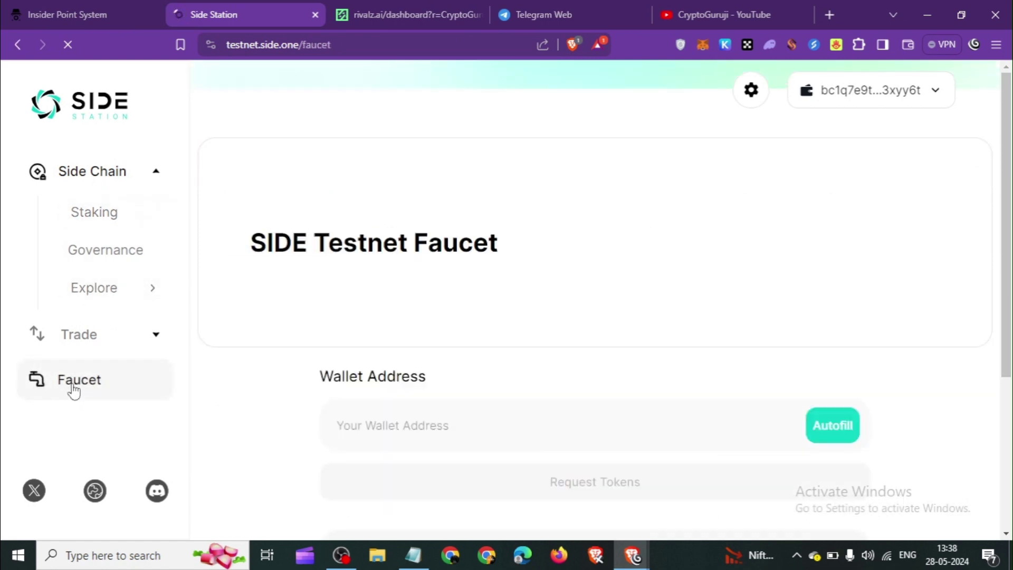
scroll(708, 392, "down", 1)
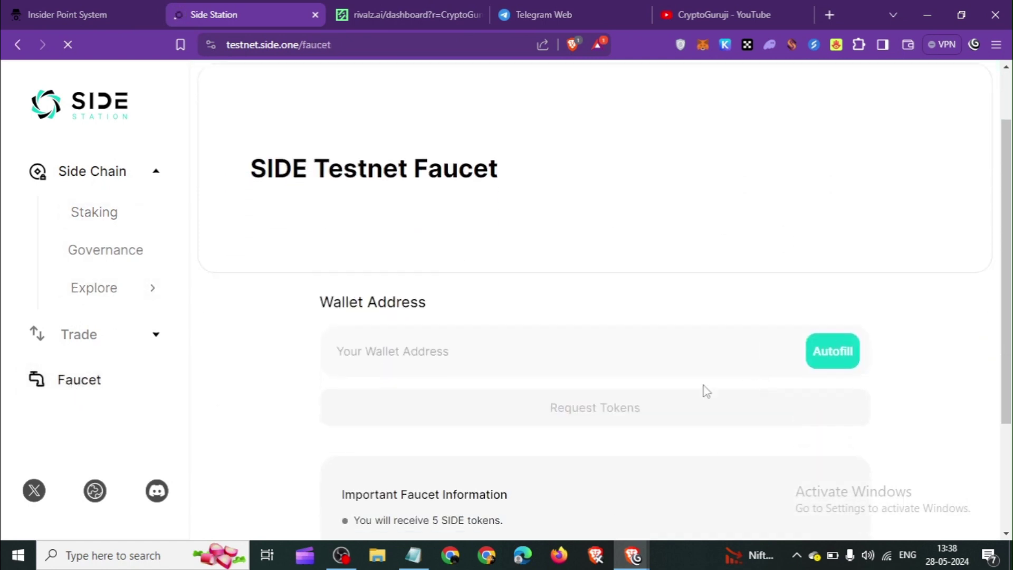
left_click(829, 356)
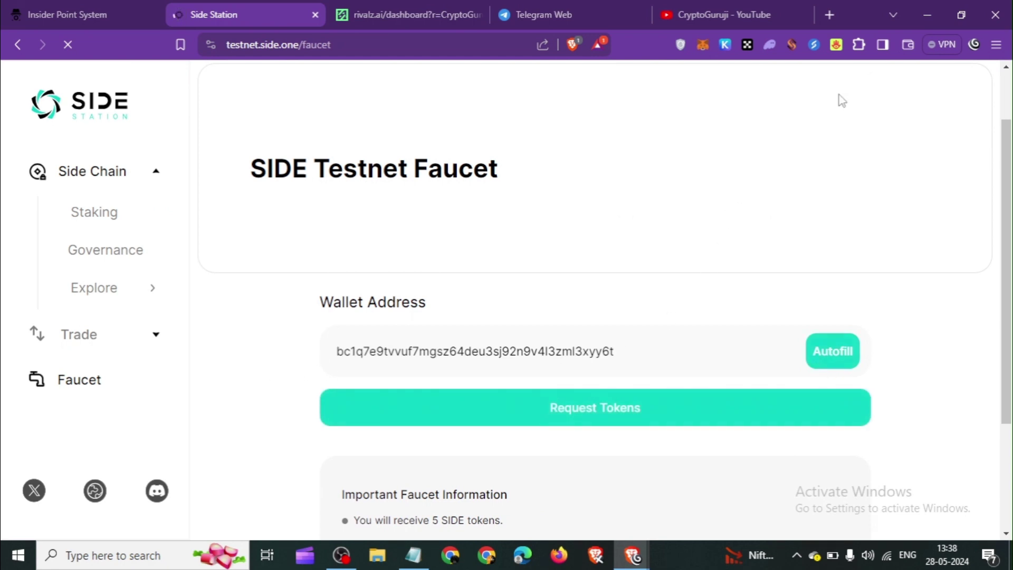
scroll(839, 99, "up", 1)
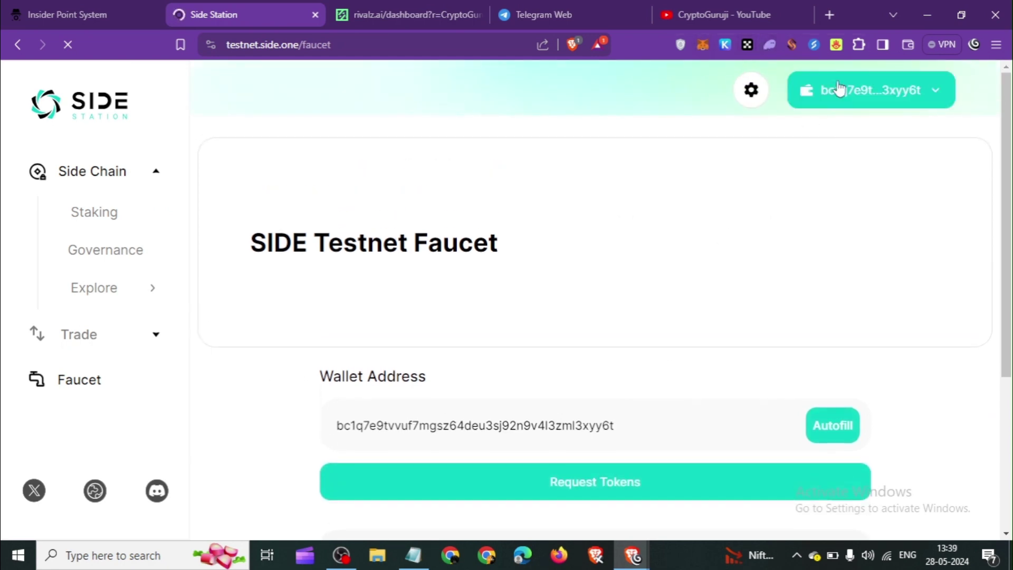
scroll(563, 354, "down", 2)
scroll(800, 134, "up", 2)
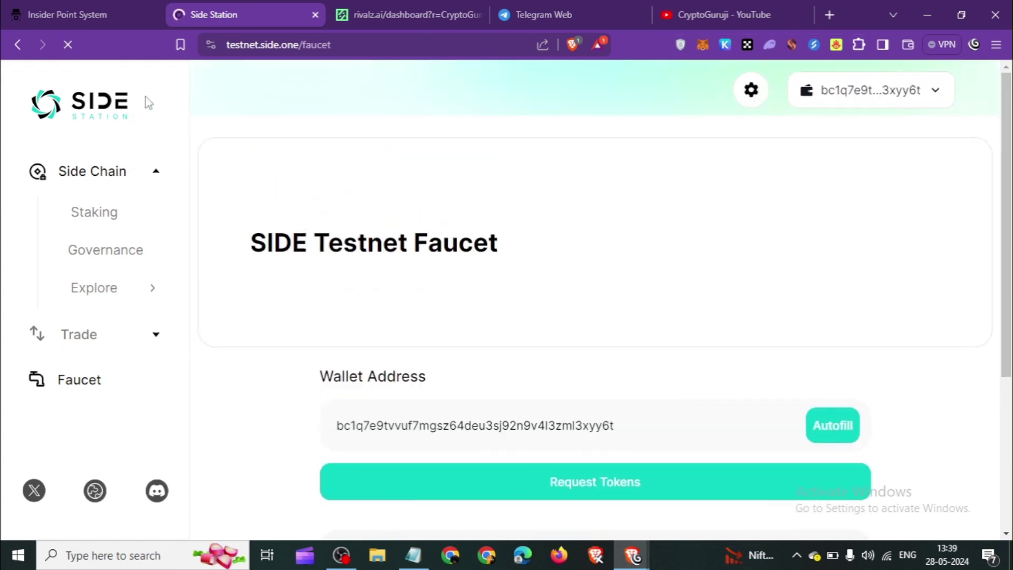
scroll(514, 404, "down", 1)
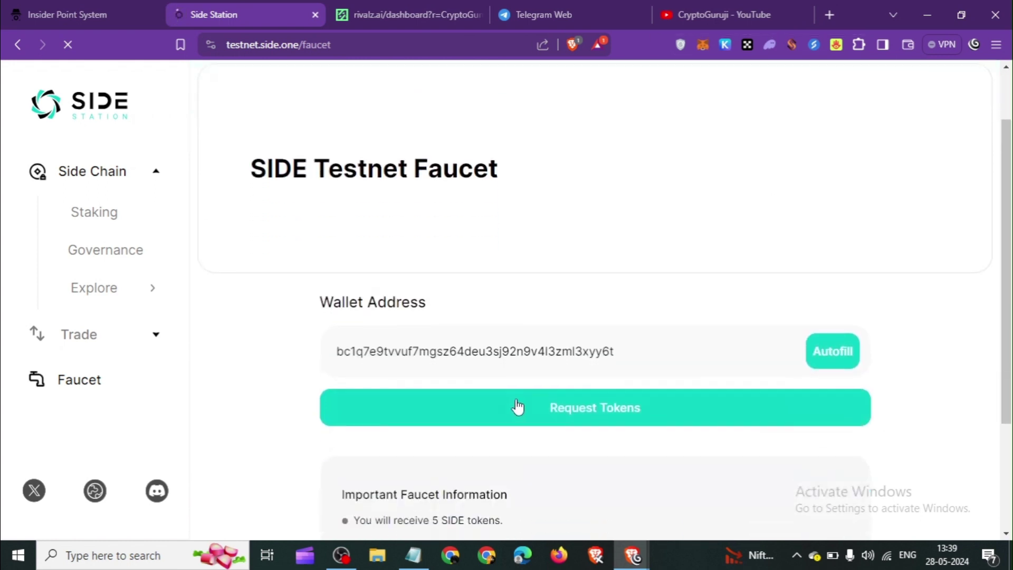
left_click(598, 422)
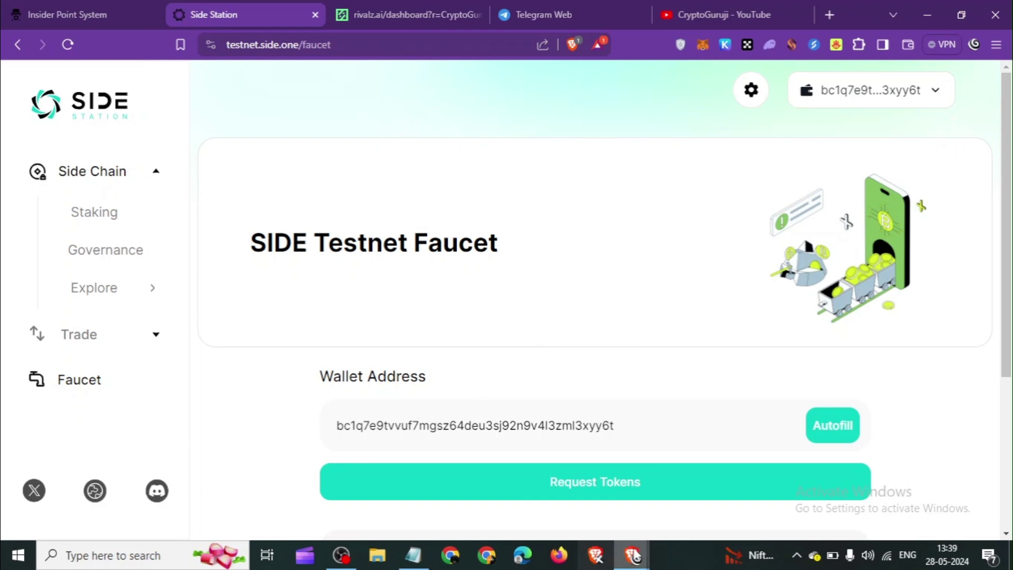
Switch to the other browser window and bring up the testnet-faucet channel of the Side Protocol Discord server
mouse_move(631, 555)
left_click(589, 520)
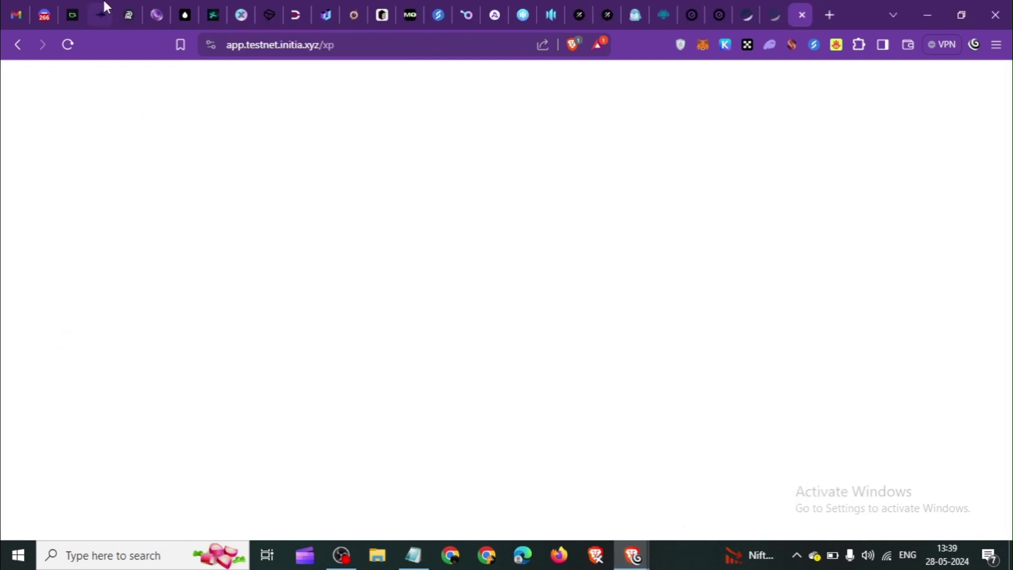
left_click(36, 24)
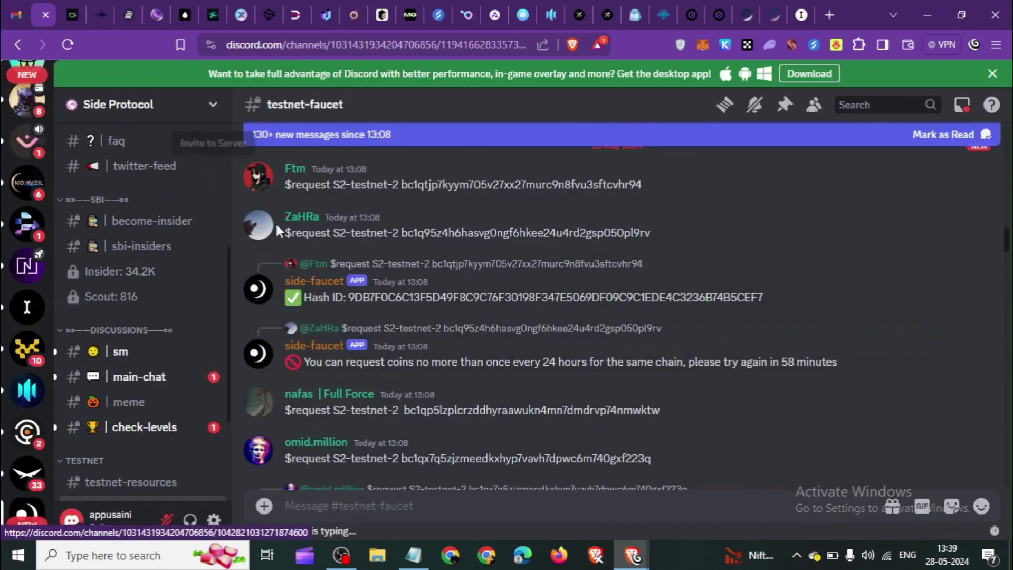
Copy another member's "$request S2-testnet-2" faucet message into the channel's message box and select the wallet address in it
left_click_drag(284, 233, 653, 234)
right_click(660, 237)
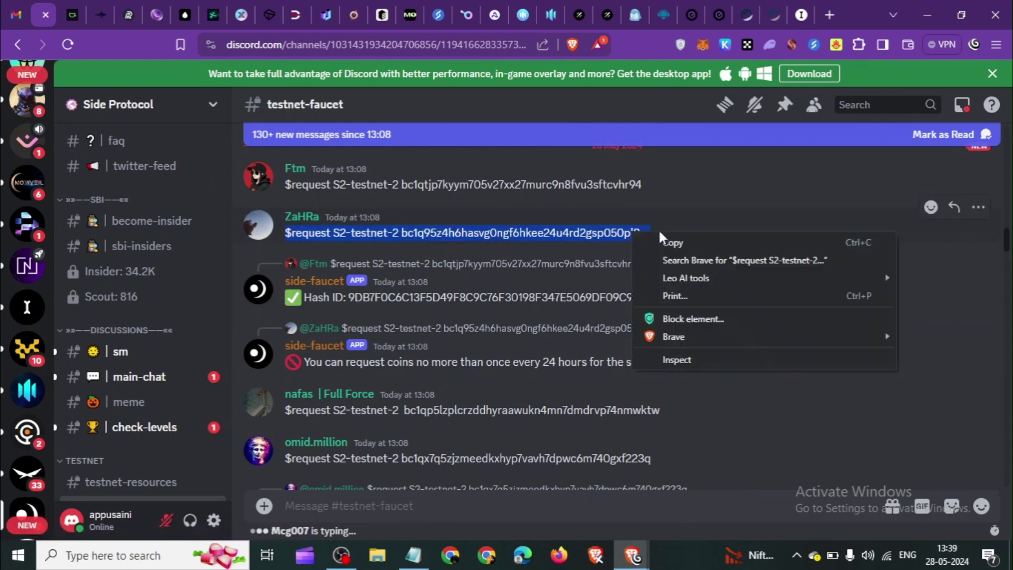
left_click(663, 243)
right_click(437, 517)
left_click(477, 346)
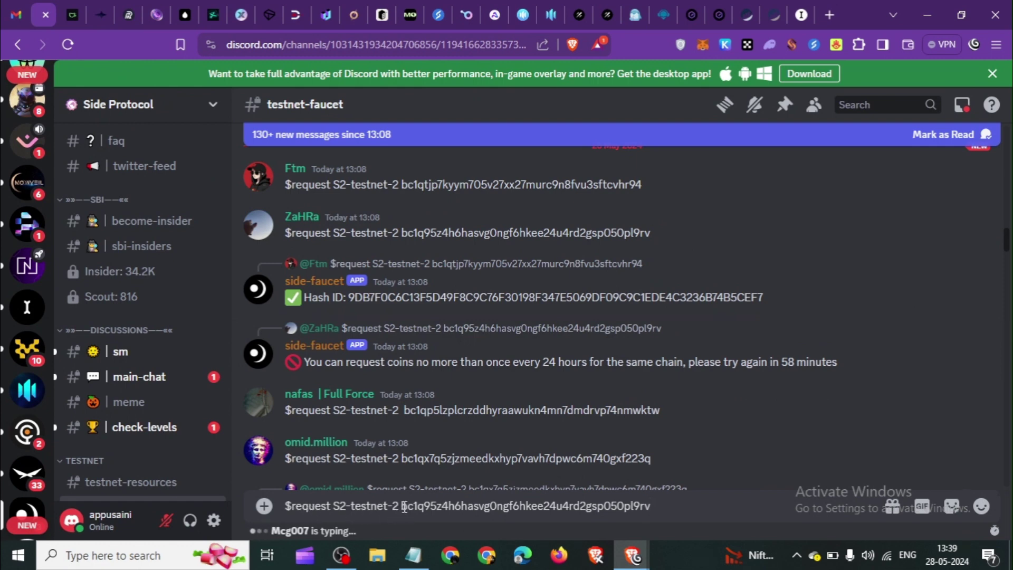
left_click_drag(532, 507, 581, 507)
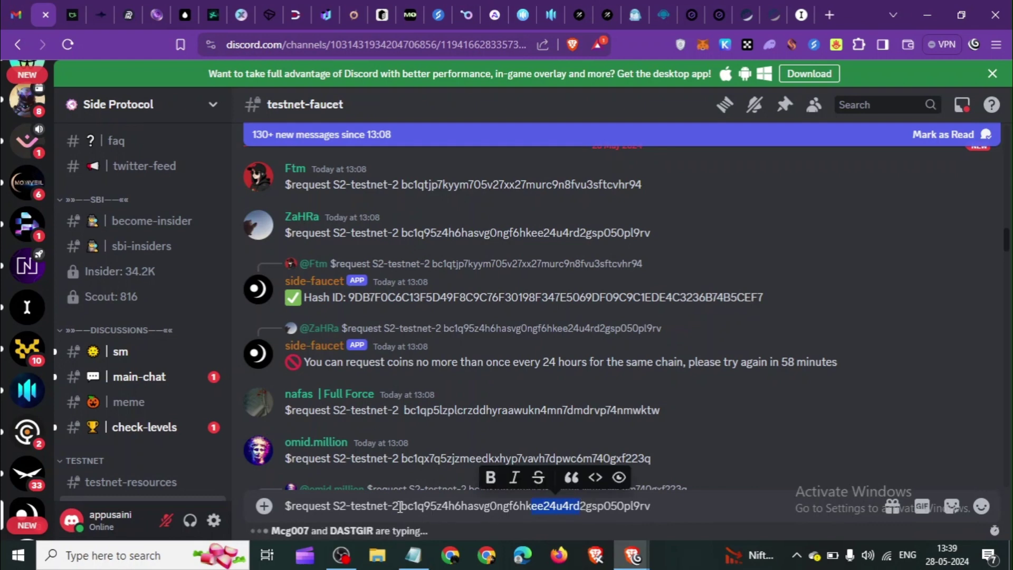
left_click_drag(400, 507, 653, 507)
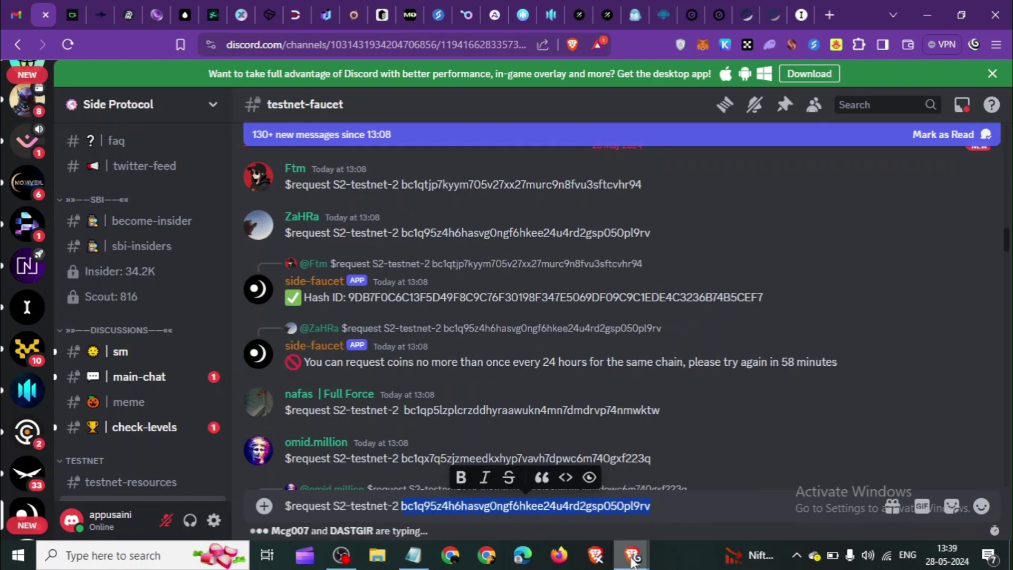
Return to the browser window with Side Station and open its Swap page from the Trade section
mouse_move(632, 560)
left_click(713, 465)
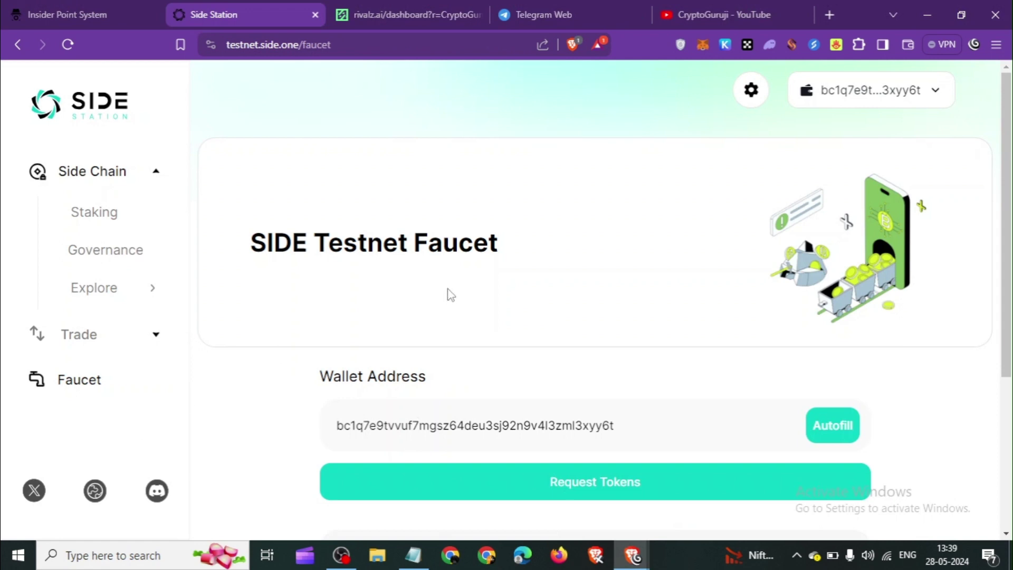
left_click(158, 335)
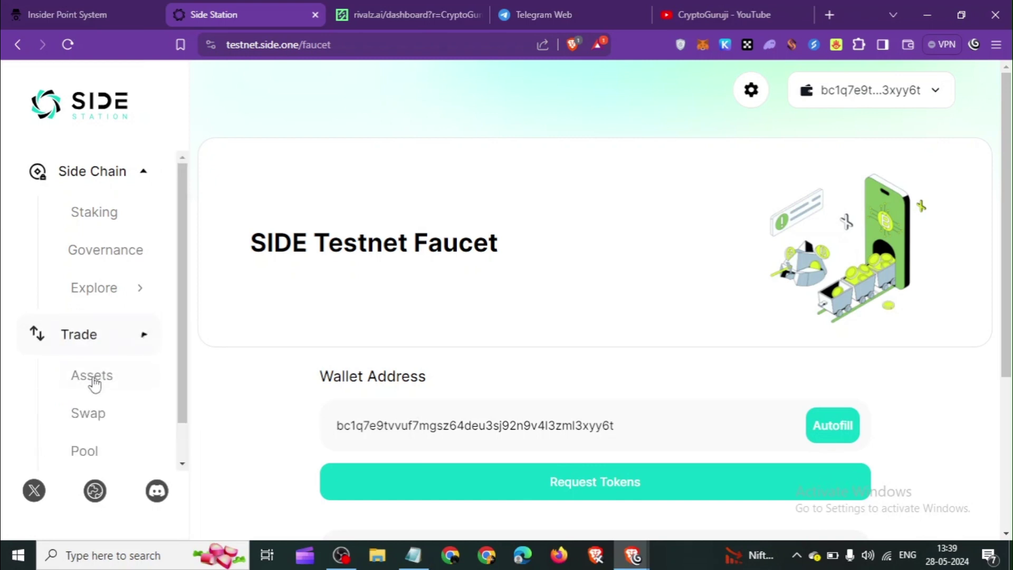
scroll(87, 382, "down", 2)
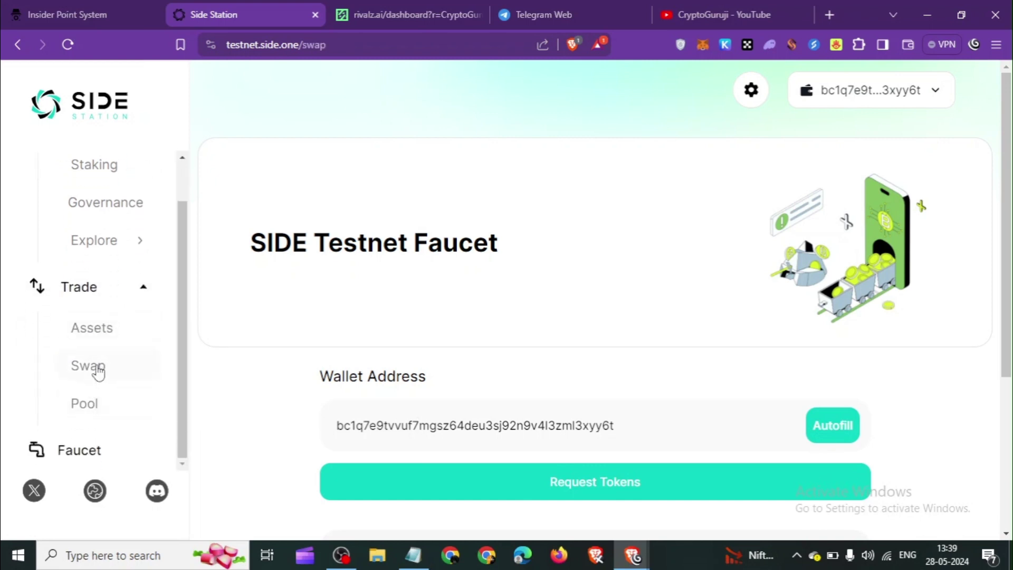
left_click(98, 372)
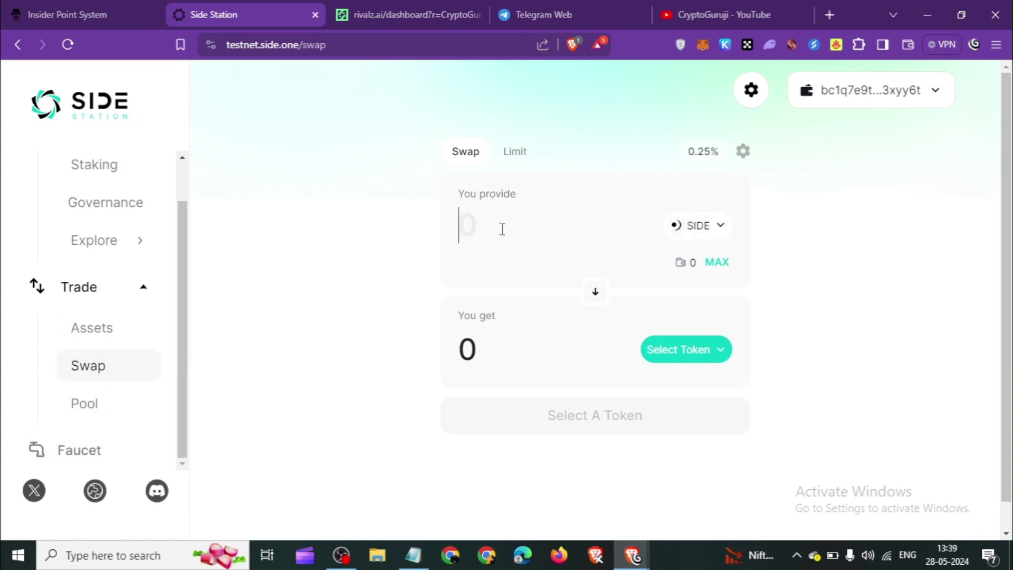
Set up a swap that provides 0.1 SIDE and receives USDC
left_click(502, 229)
type("0.1")
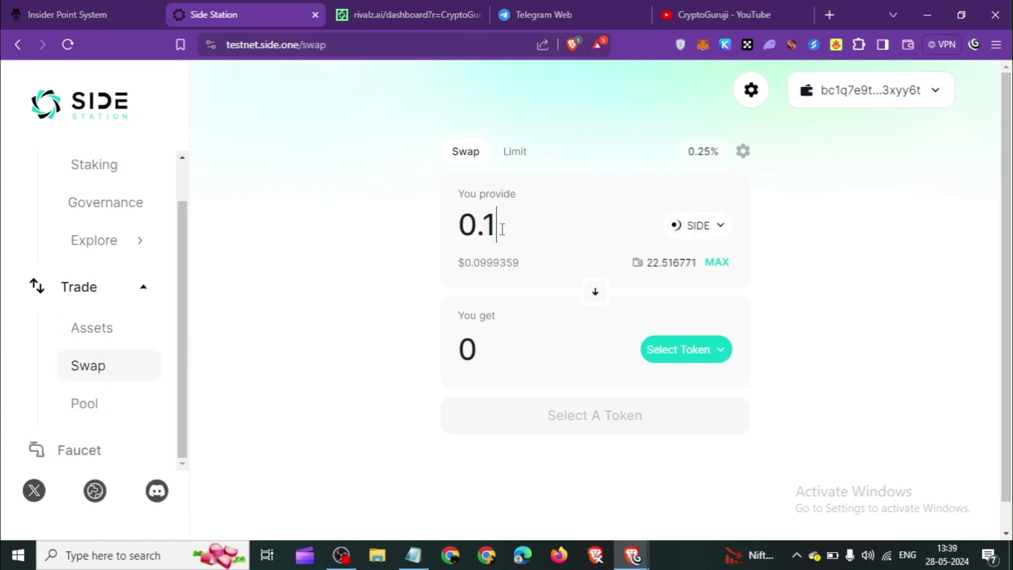
left_click(708, 347)
left_click(458, 372)
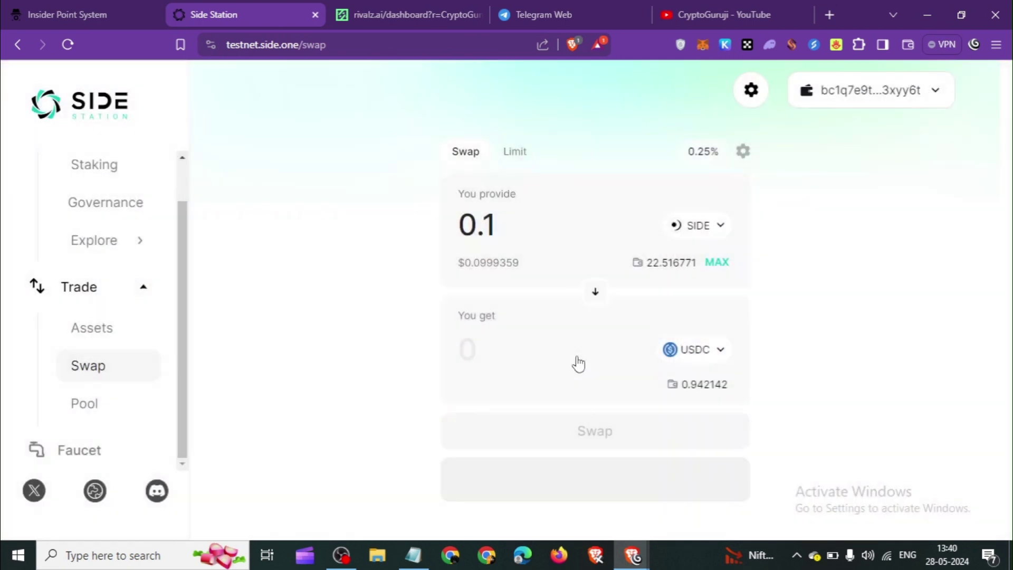
Submit the SIDE to USDC swap once the quote has loaded and approve its signature request in OKX Wallet
scroll(303, 385, "down", 1)
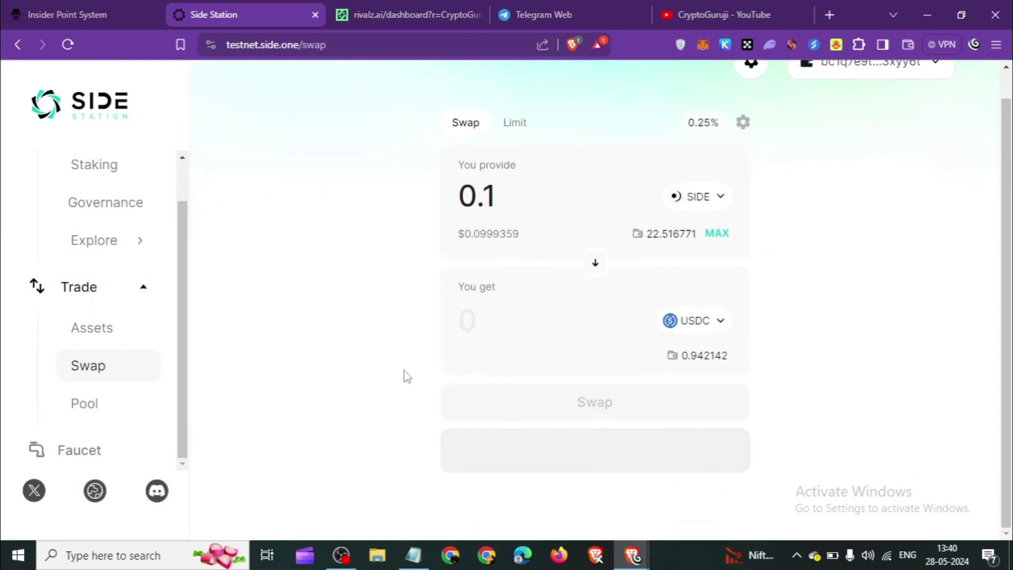
scroll(410, 374, "up", 1)
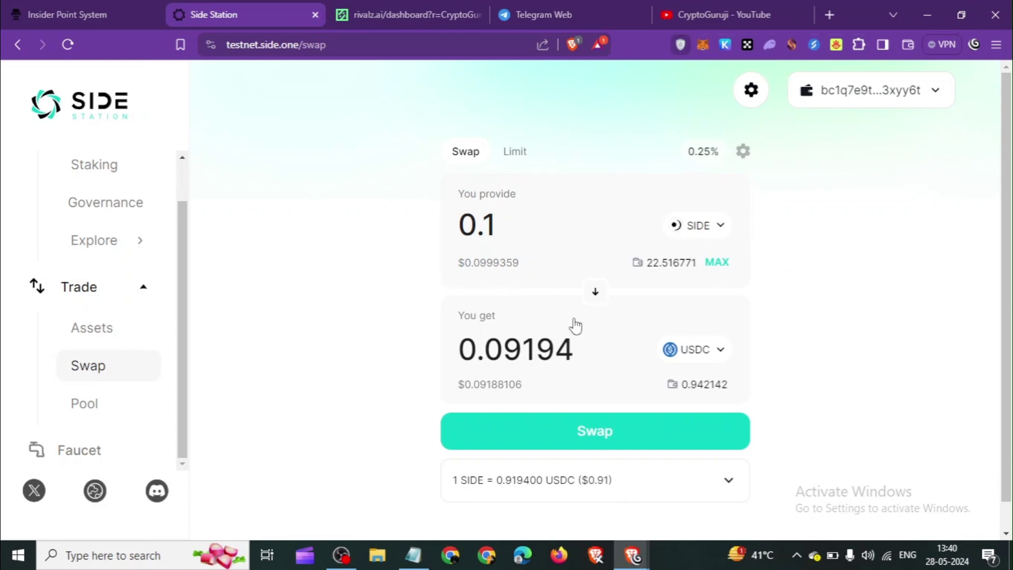
scroll(597, 369, "down", 1)
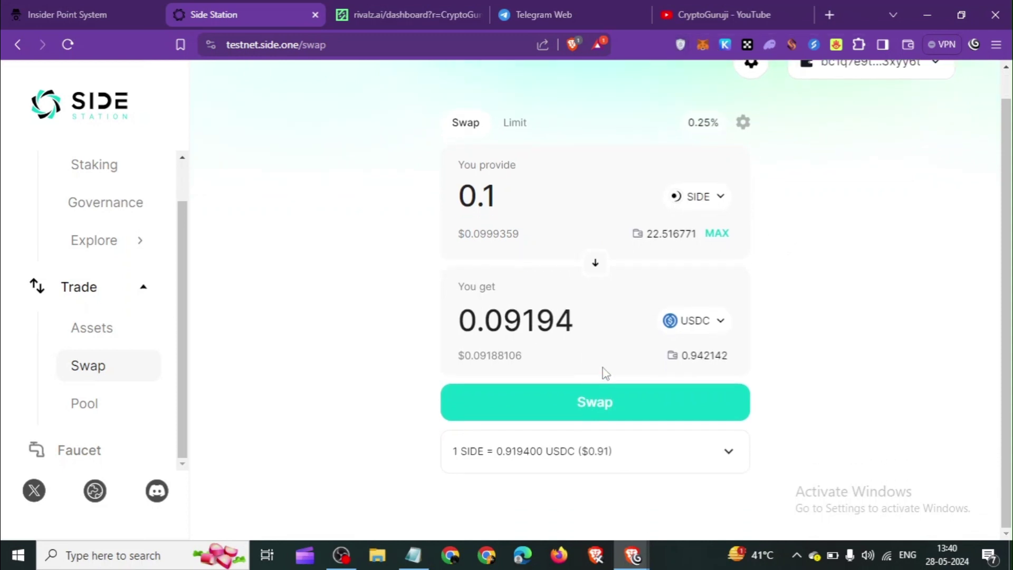
left_click(593, 412)
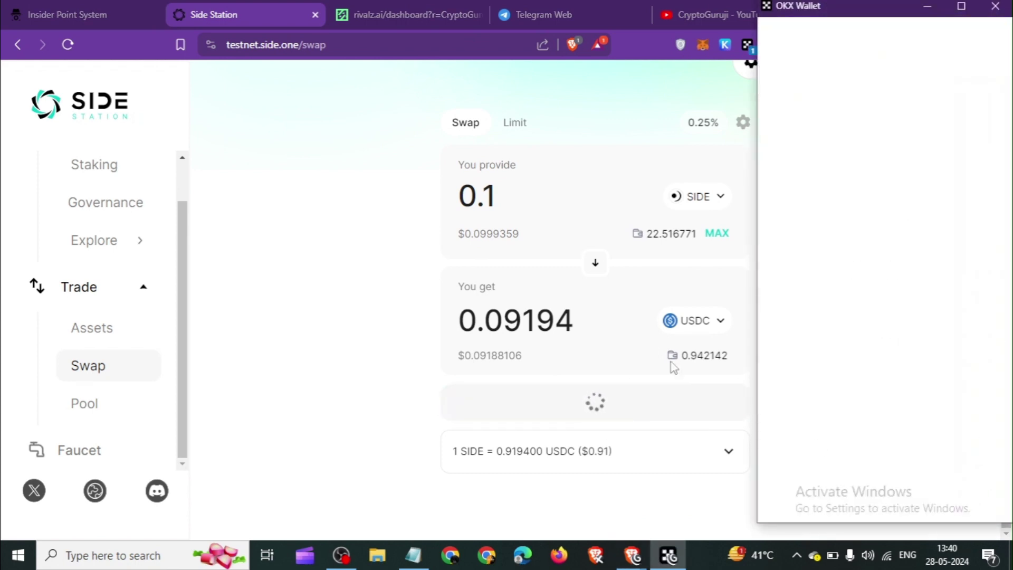
left_click(926, 496)
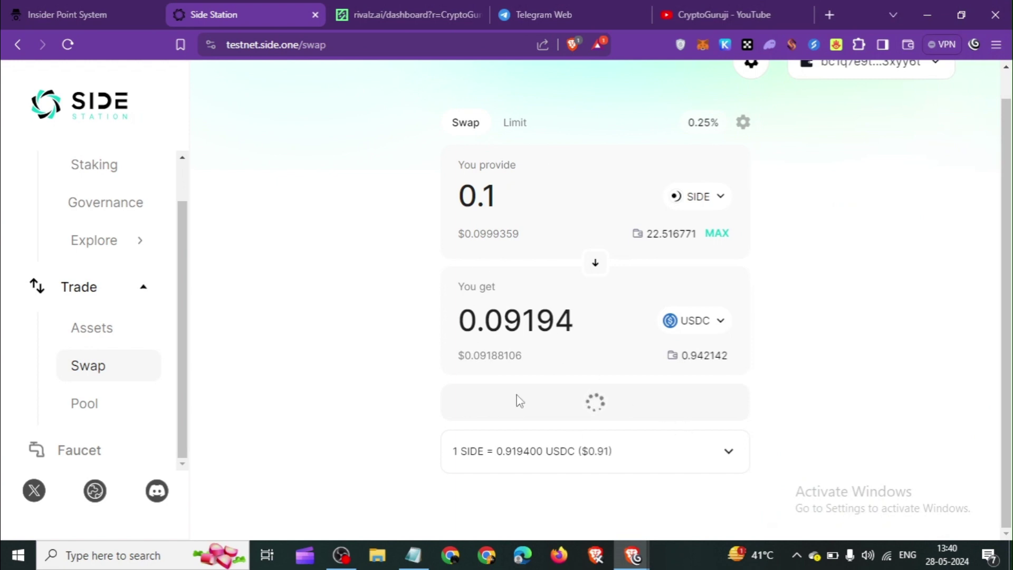
Open the Limit order form and look over its order settings and the list of open orders
left_click(521, 132)
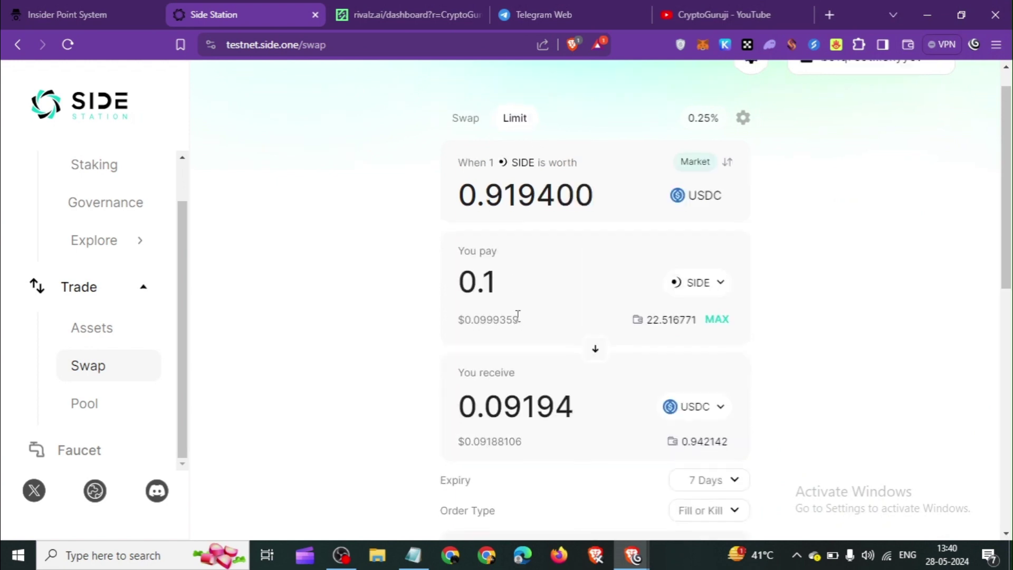
scroll(549, 348, "down", 4)
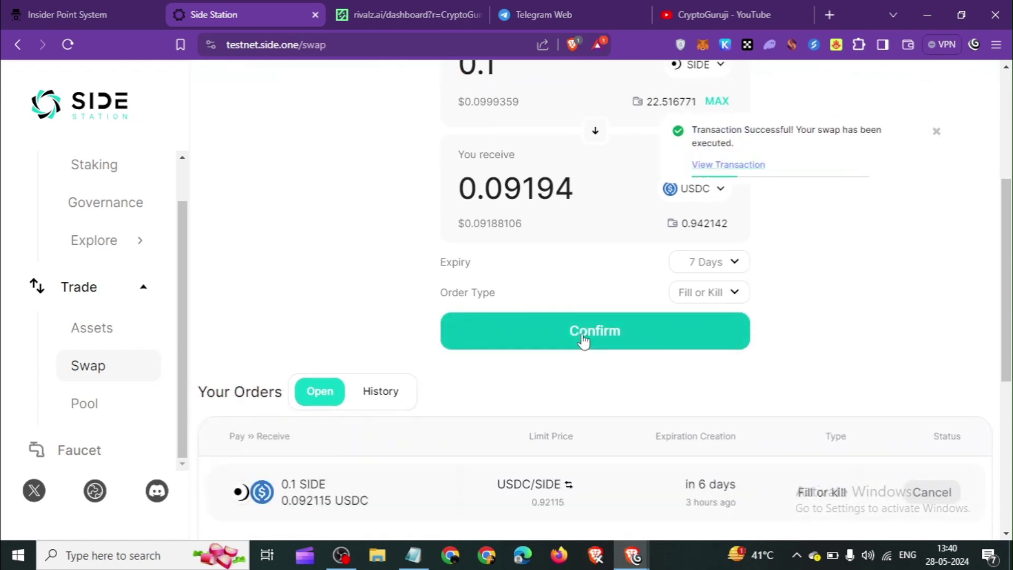
scroll(583, 341, "down", 3)
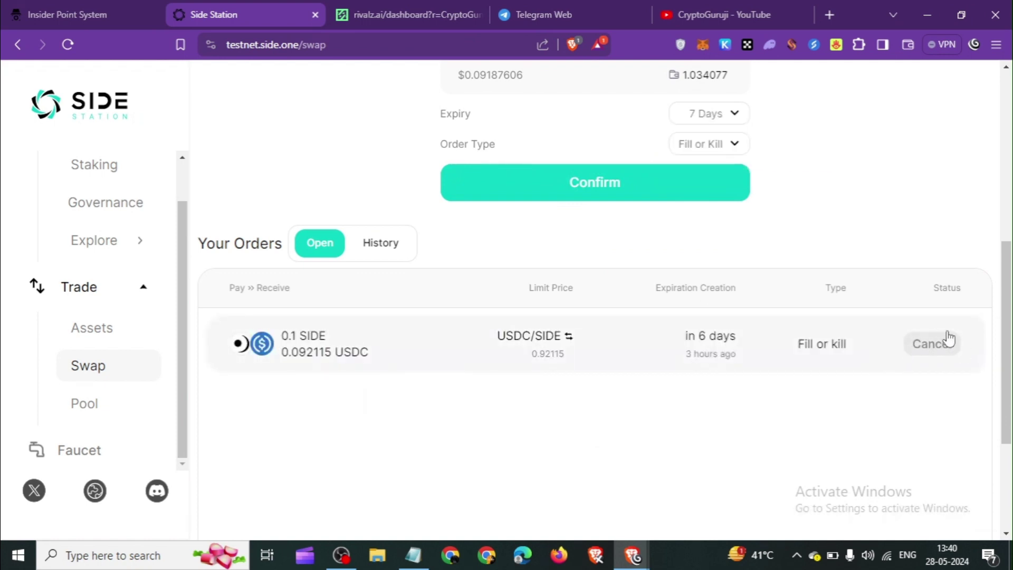
scroll(644, 224, "up", 4)
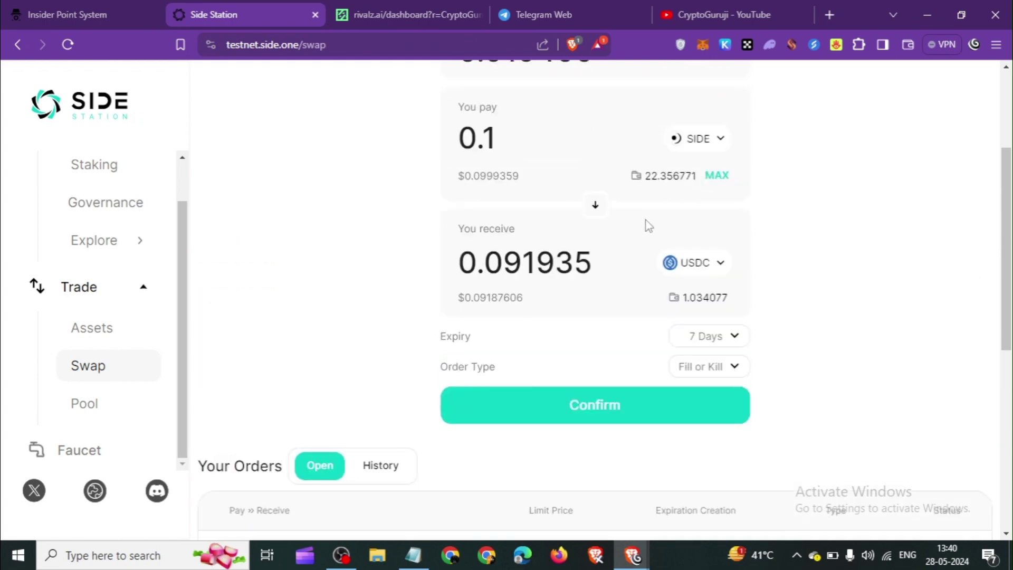
scroll(640, 323, "down", 4)
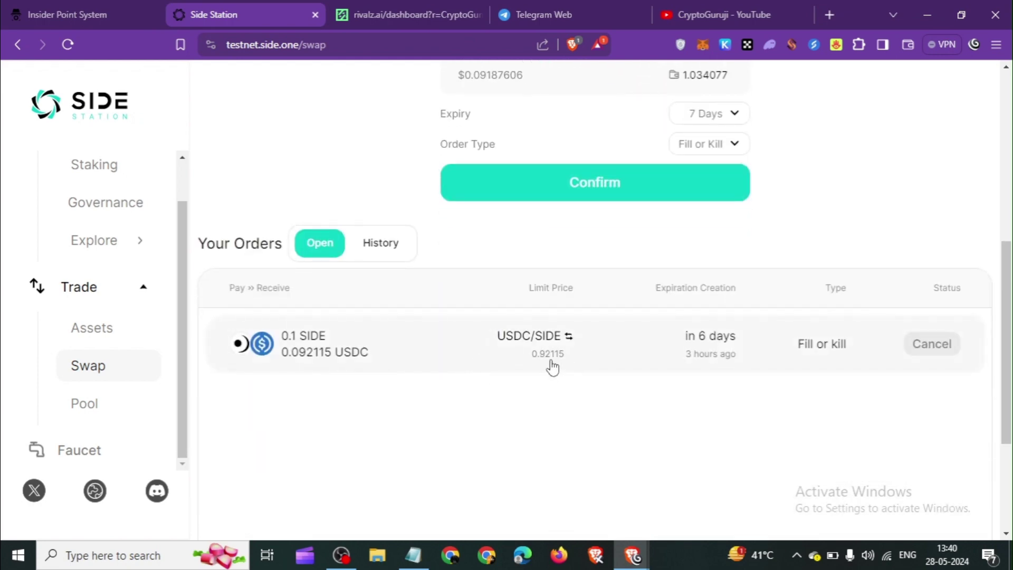
scroll(632, 396, "up", 4)
scroll(454, 413, "down", 4)
scroll(5, 349, "up", 1)
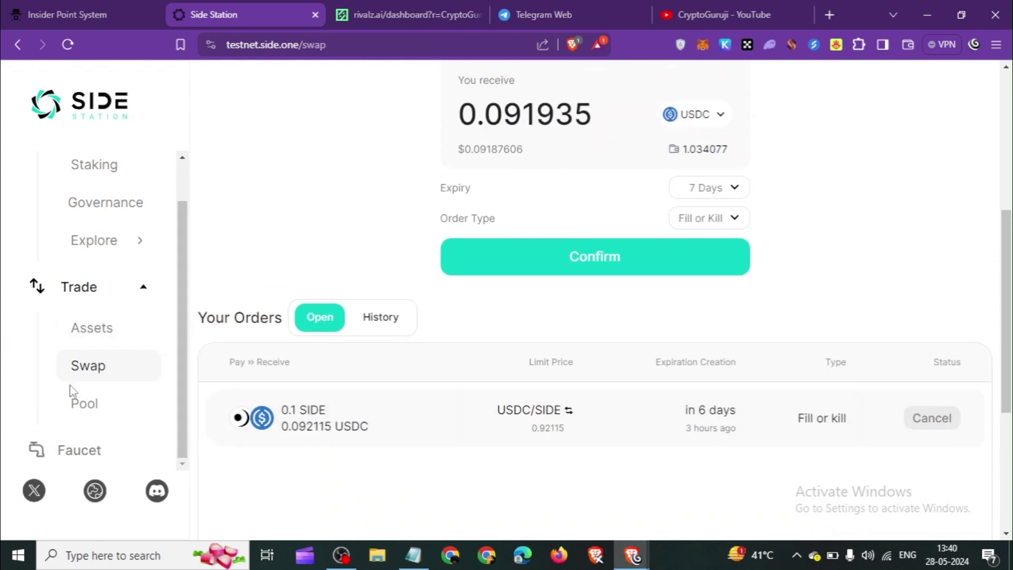
Find the SIDE/USDC pool among the liquidity pools and open its Add Liquidity form
left_click(81, 412)
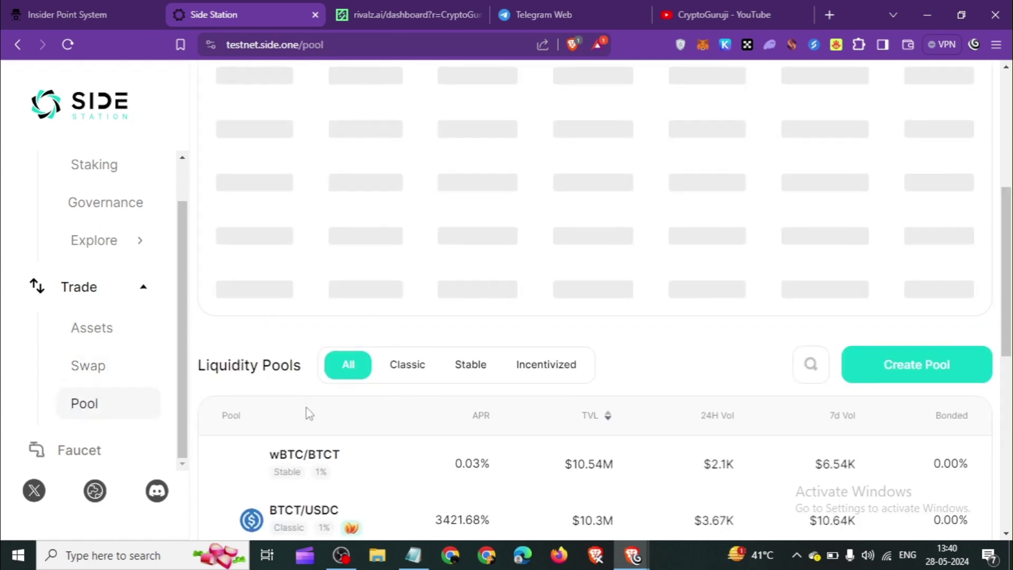
scroll(309, 413, "down", 3)
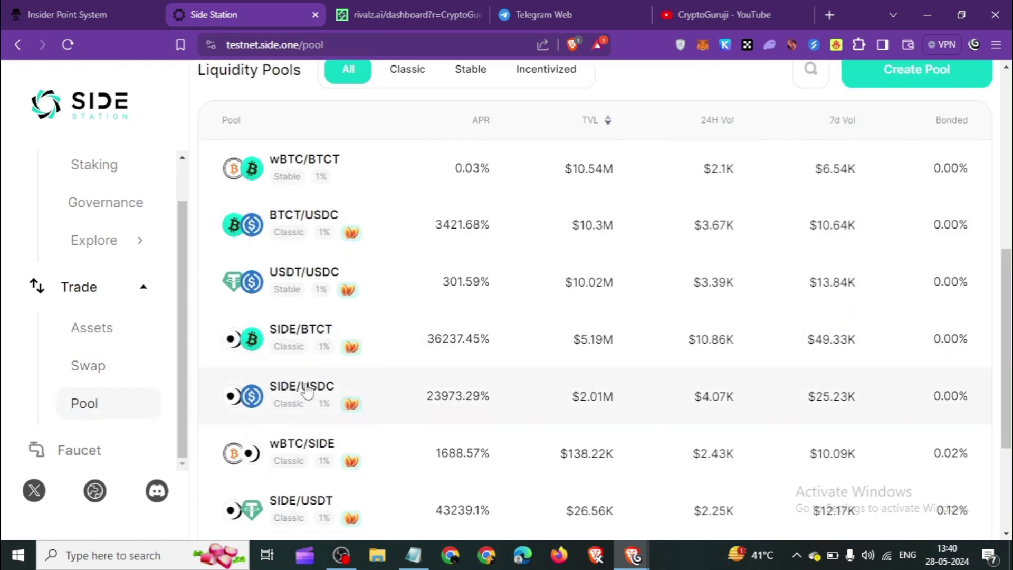
left_click(304, 390)
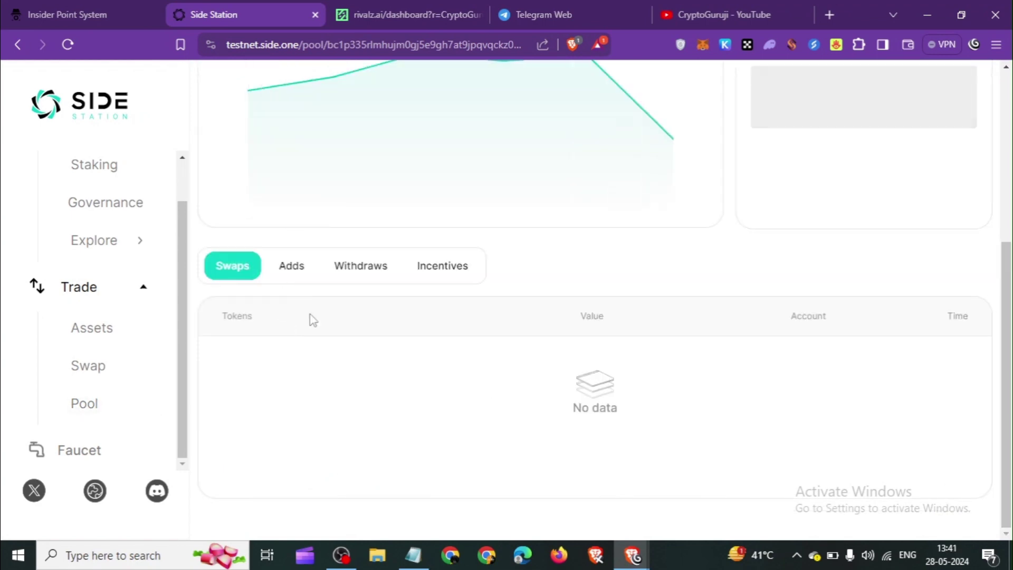
scroll(417, 356, "up", 3)
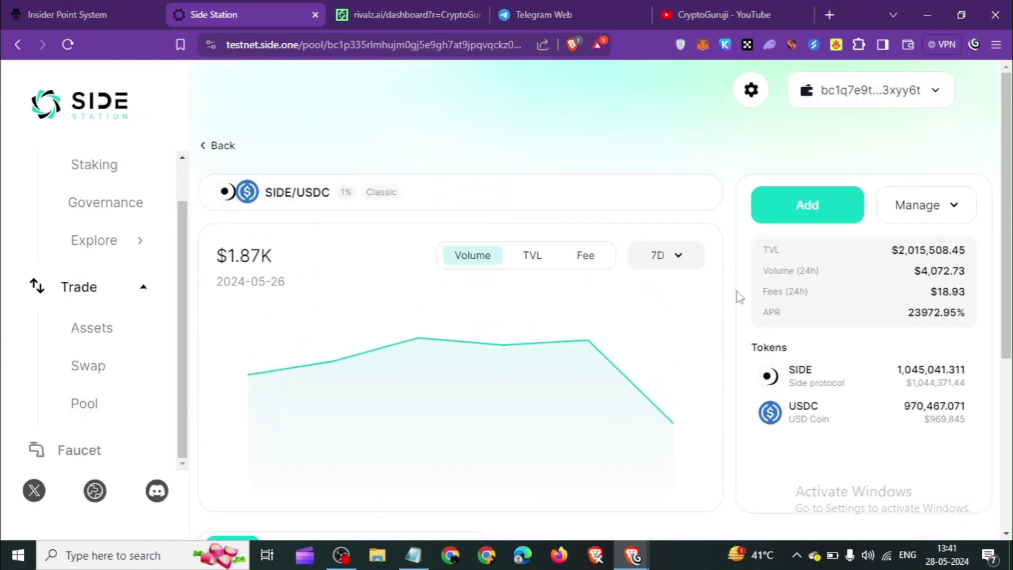
left_click(806, 211)
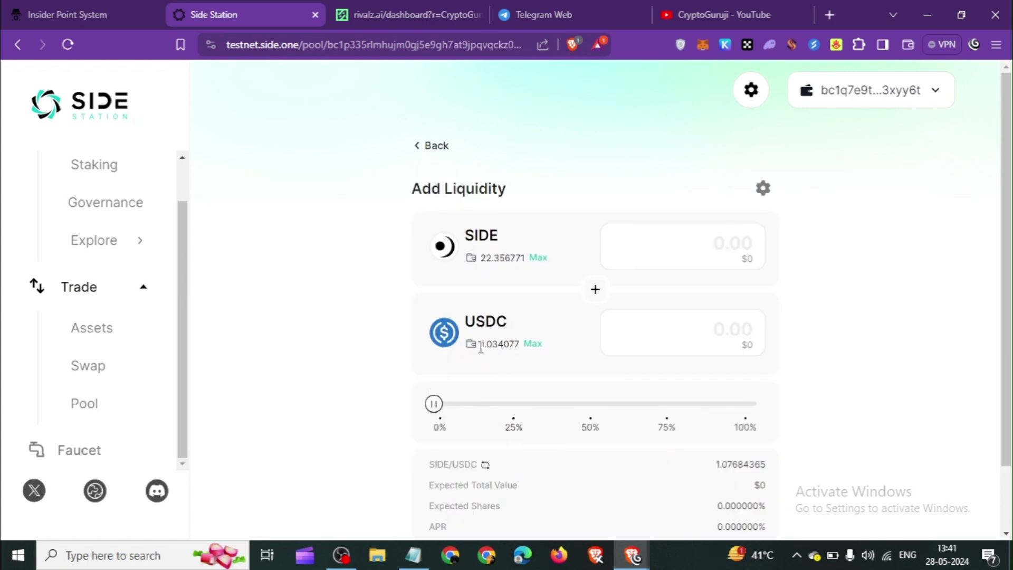
Add 0.02227 SIDE and 0.020681 USDC as liquidity to the pool, confirming the deposit and signing it in OKX Wallet
left_click_drag(479, 347, 617, 412)
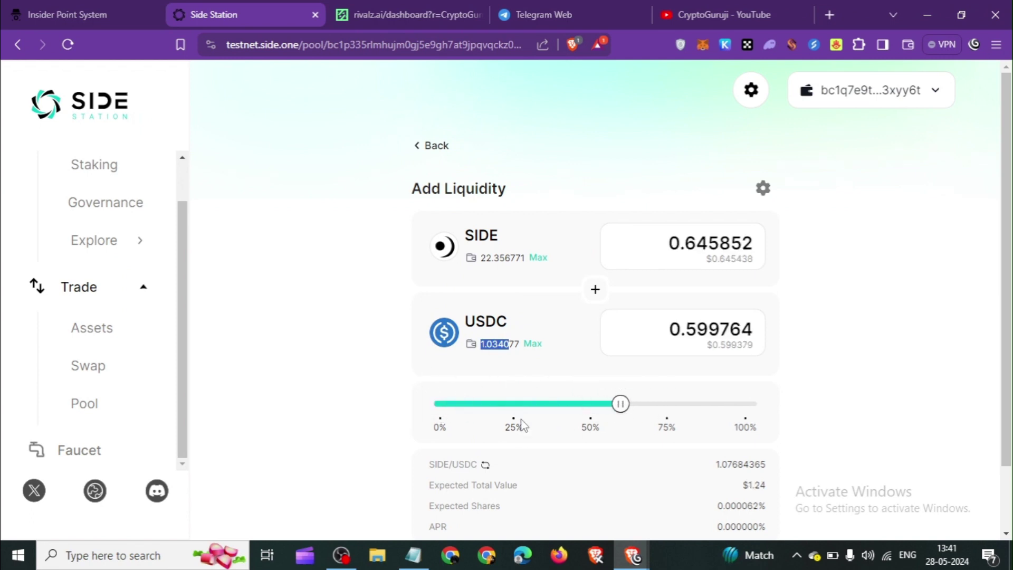
scroll(543, 407, "down", 2)
left_click_drag(613, 342, 439, 346)
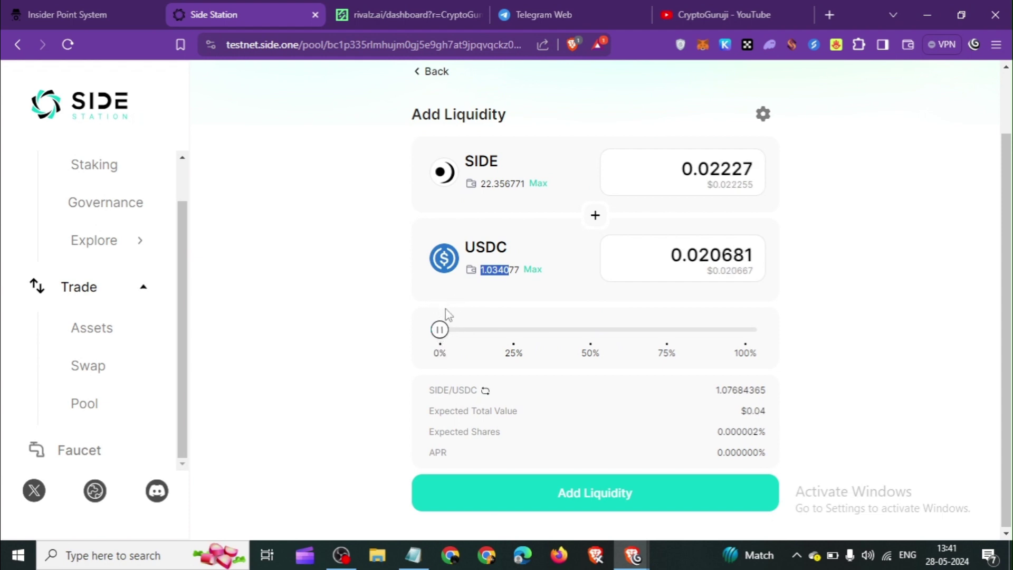
left_click(581, 493)
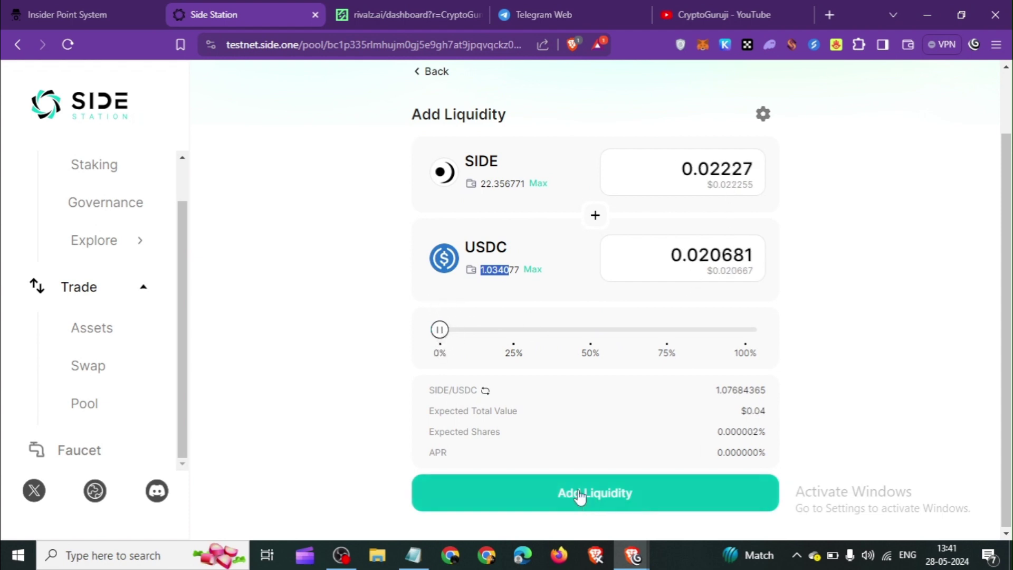
left_click(579, 463)
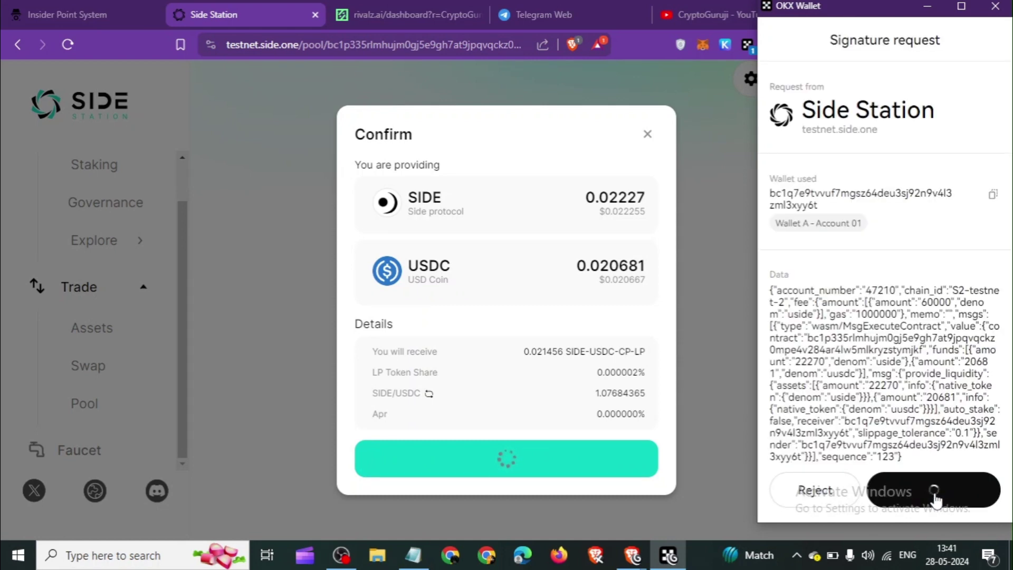
left_click(945, 493)
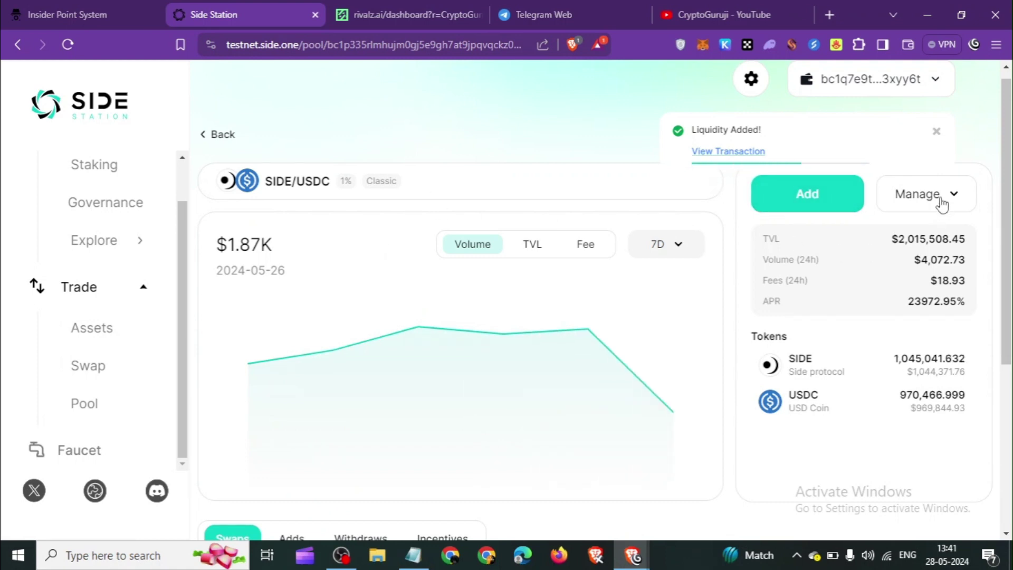
Open the SIDE/USDC pool's Withdraw Liquidity form, set the share to 48%, review the amounts, and go back without submitting
left_click(957, 198)
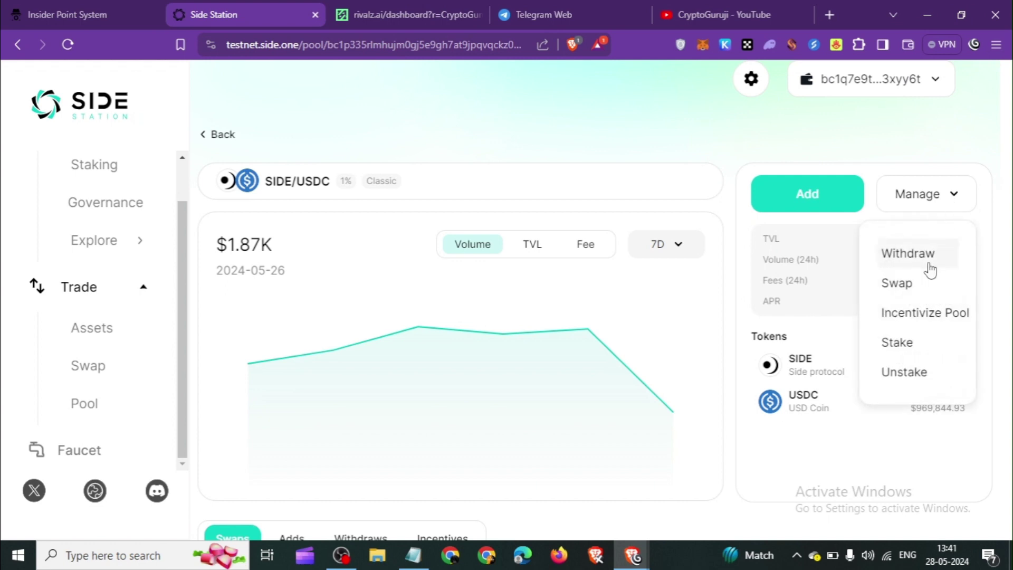
left_click(900, 260)
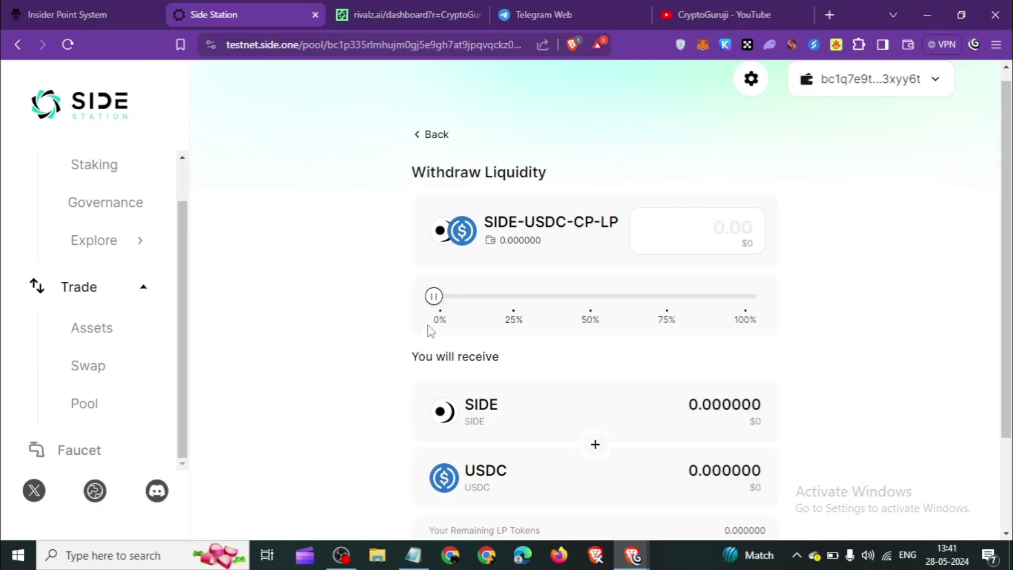
mouse_move(434, 298)
left_click_drag(434, 299, 589, 297)
left_click_drag(502, 244, 549, 248)
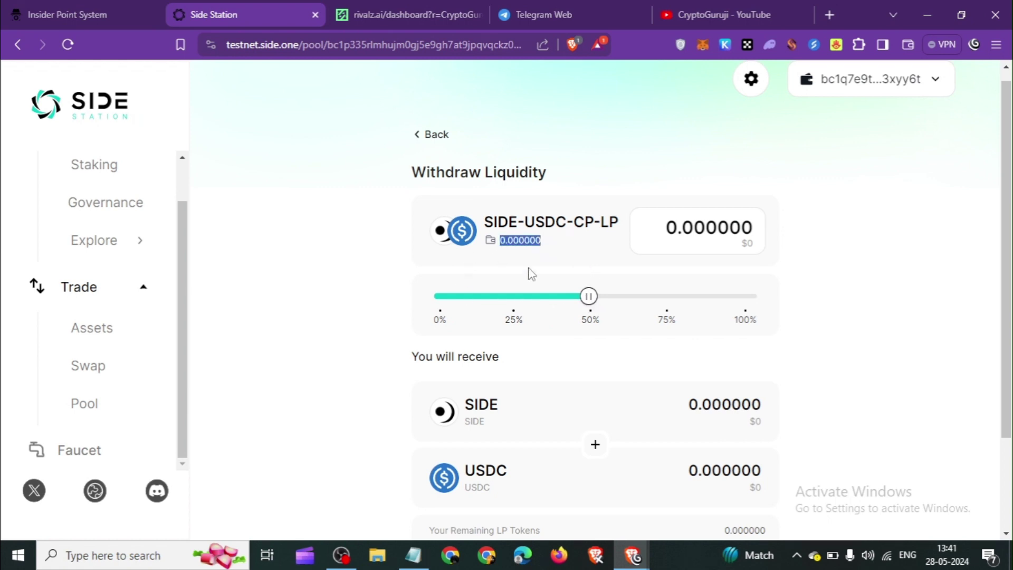
left_click(367, 266)
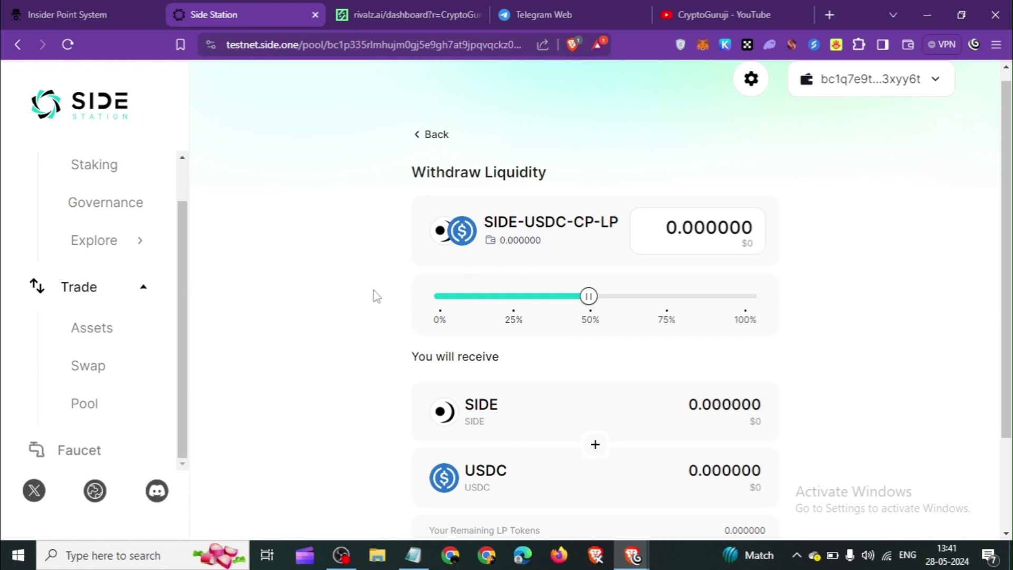
scroll(374, 296, "down", 2)
scroll(580, 269, "up", 1)
mouse_move(585, 252)
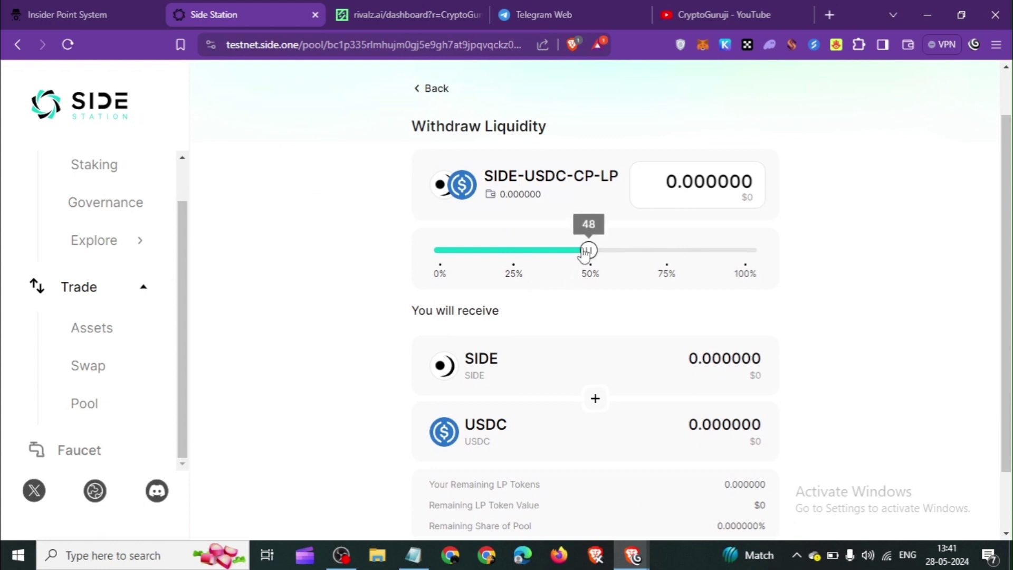
mouse_move(584, 252)
left_mouse_down()
mouse_move(526, 251)
mouse_move(589, 250)
left_mouse_up()
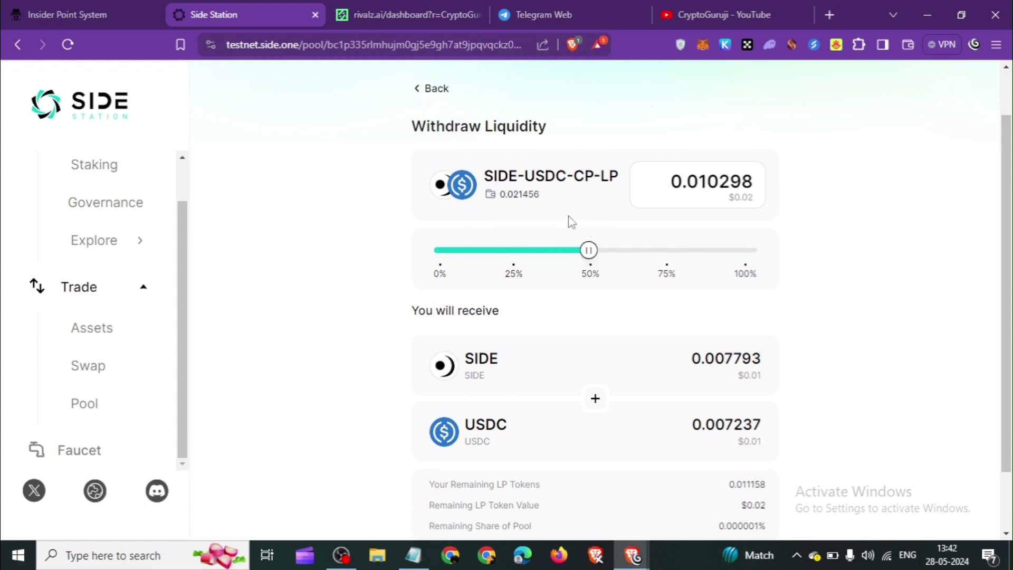
scroll(573, 227, "down", 1)
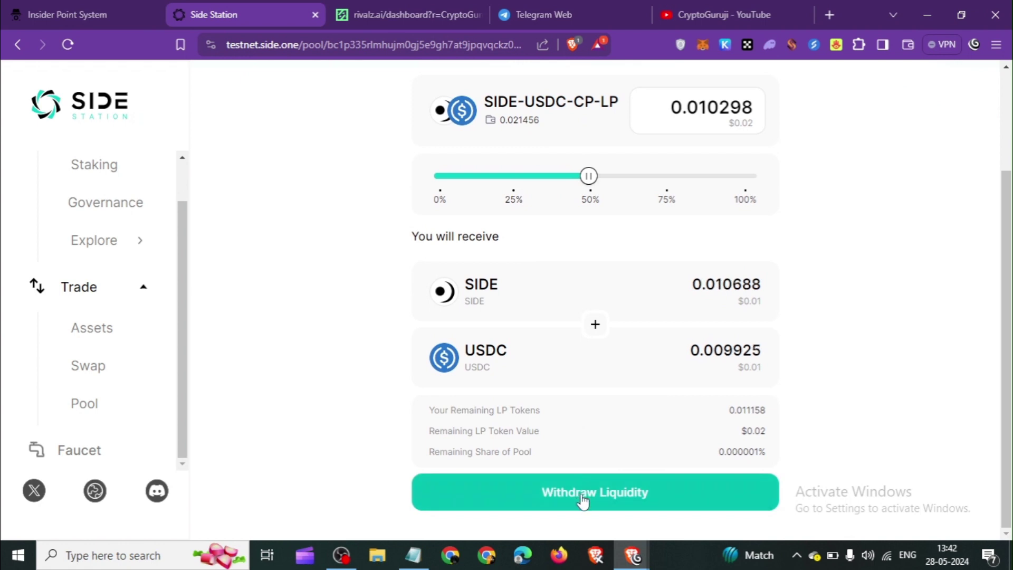
scroll(523, 330, "up", 1)
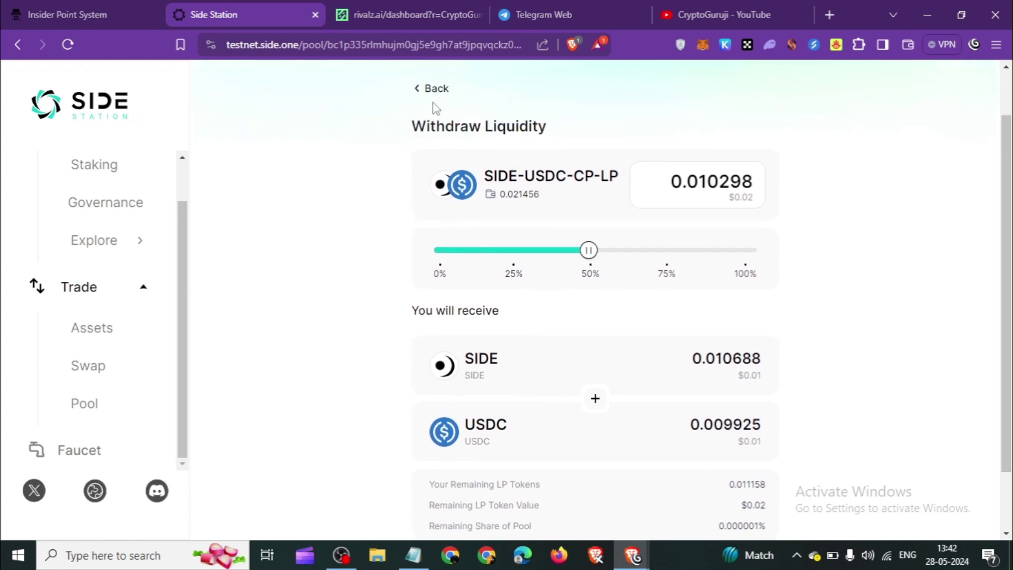
left_click(422, 88)
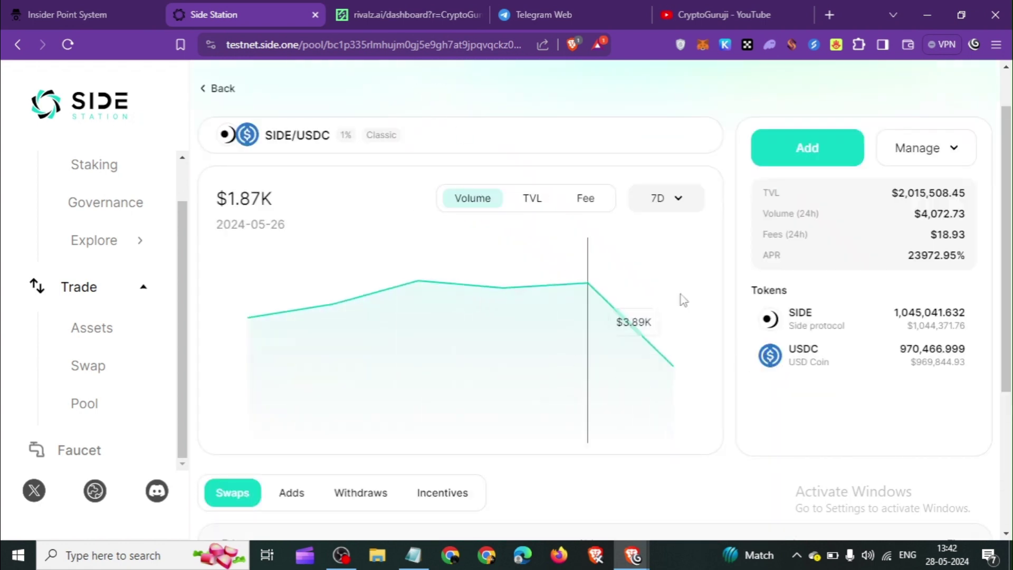
Open the SIDE/USDC pool's Stake Liquidity form and set the stake amount to 100% of the LP tokens without submitting
left_click(938, 167)
left_click(909, 302)
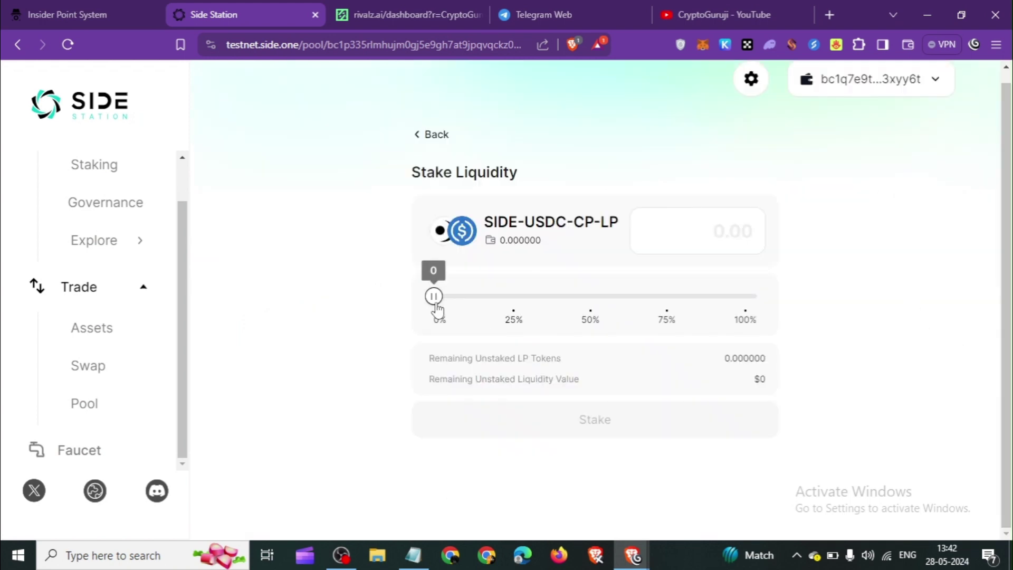
left_click_drag(434, 297, 819, 321)
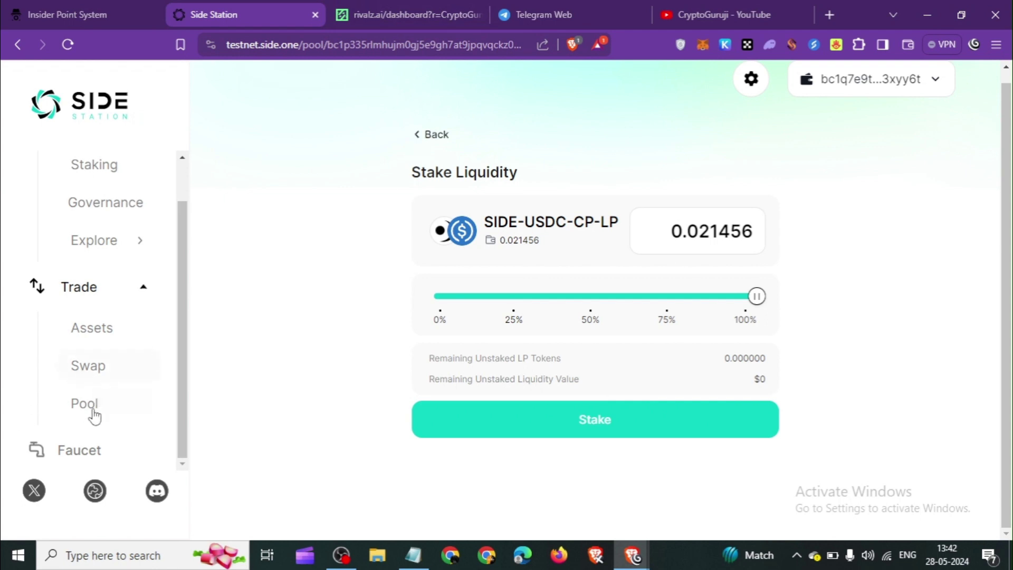
scroll(226, 290, "up", 1)
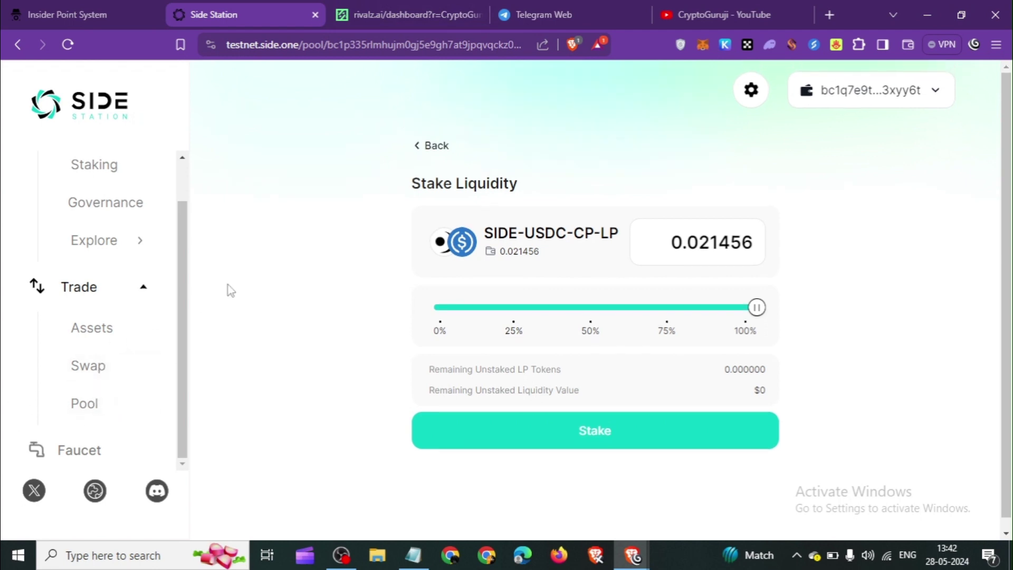
On the Staking page, fill in a delegation of 1 SIDE to the Noderunners validator and close the dialog without submitting
left_click(93, 172)
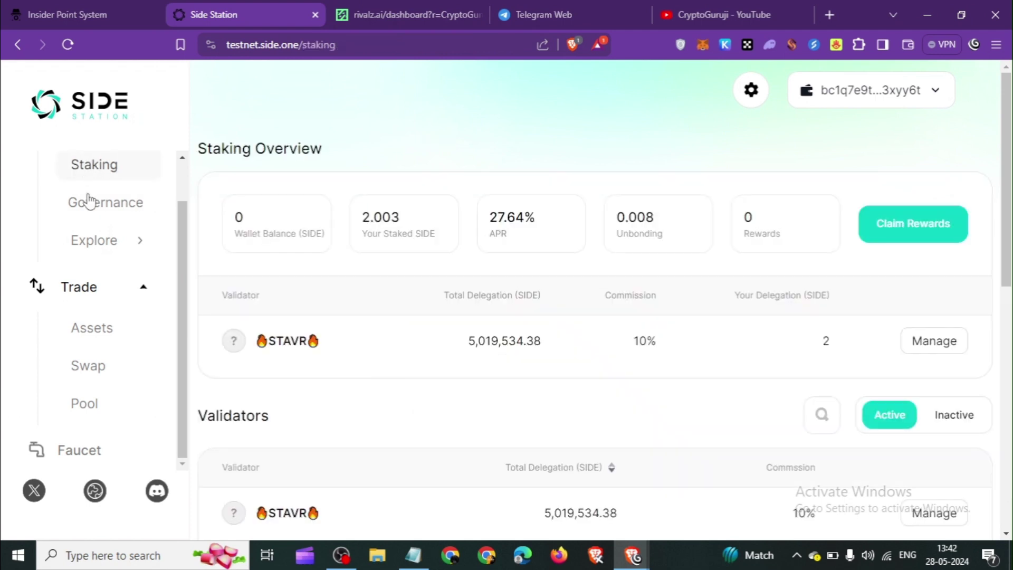
scroll(85, 190, "up", 1)
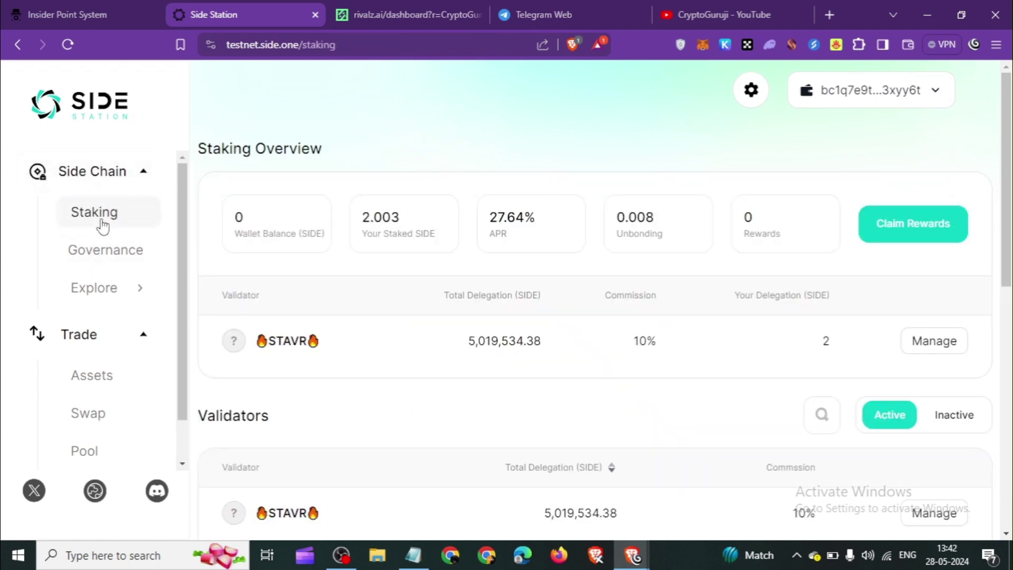
scroll(541, 324, "down", 5)
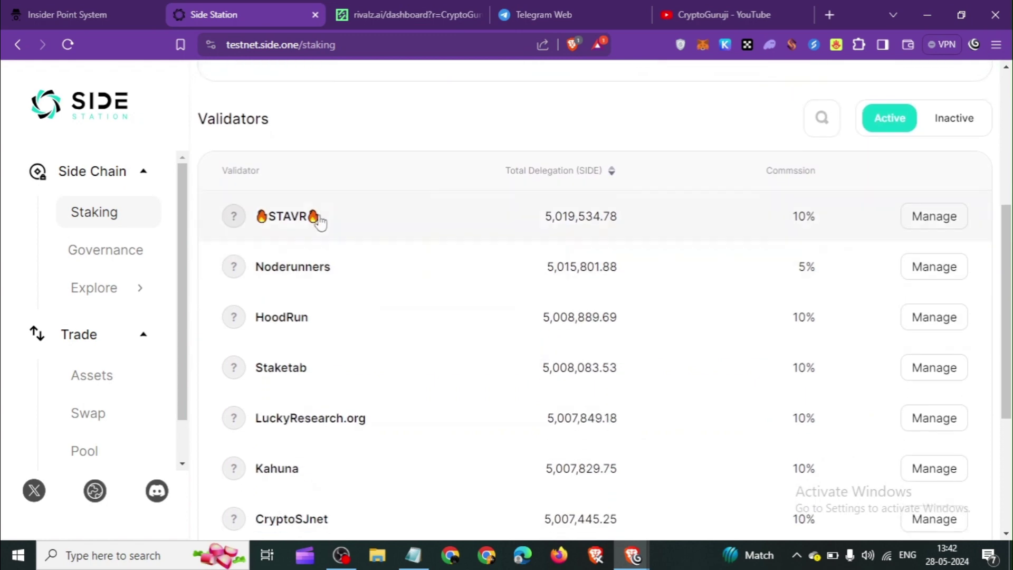
left_click(932, 271)
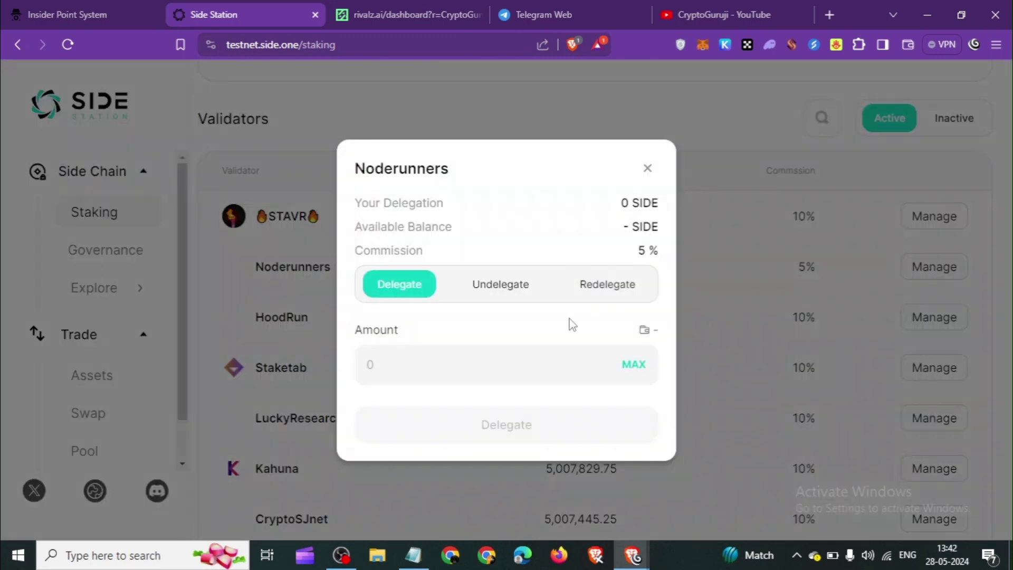
left_click(457, 371)
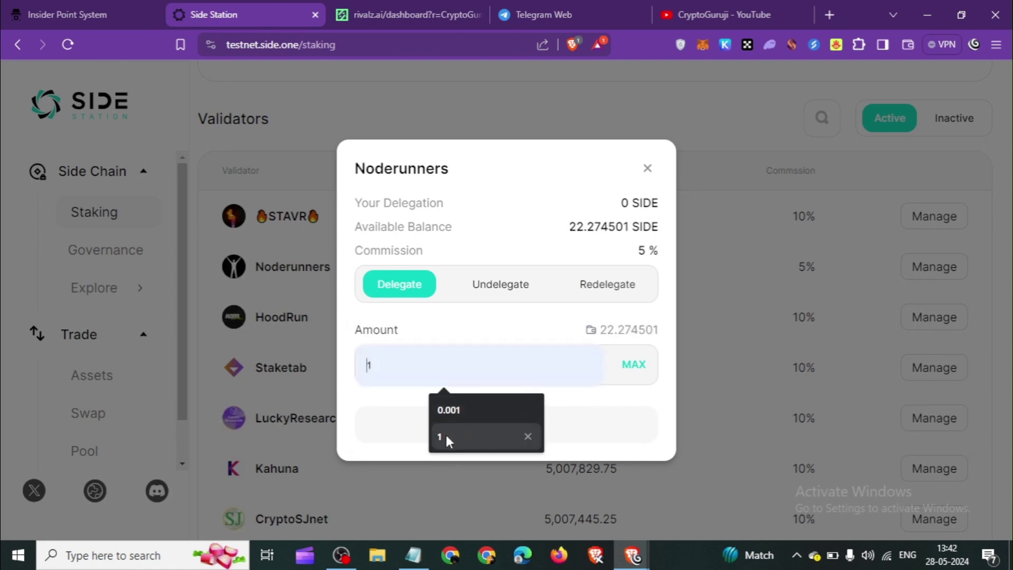
left_click(449, 436)
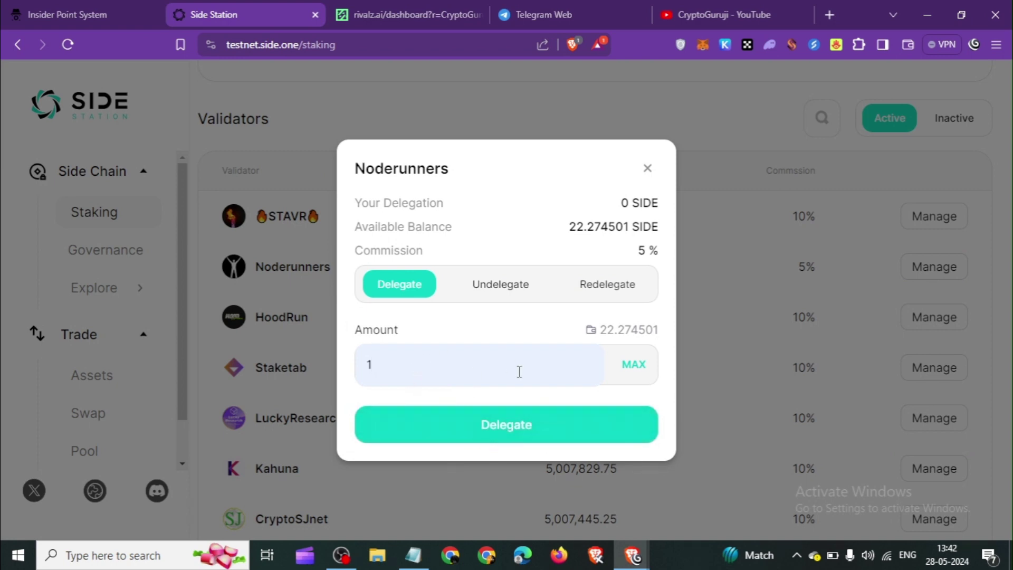
left_click(648, 168)
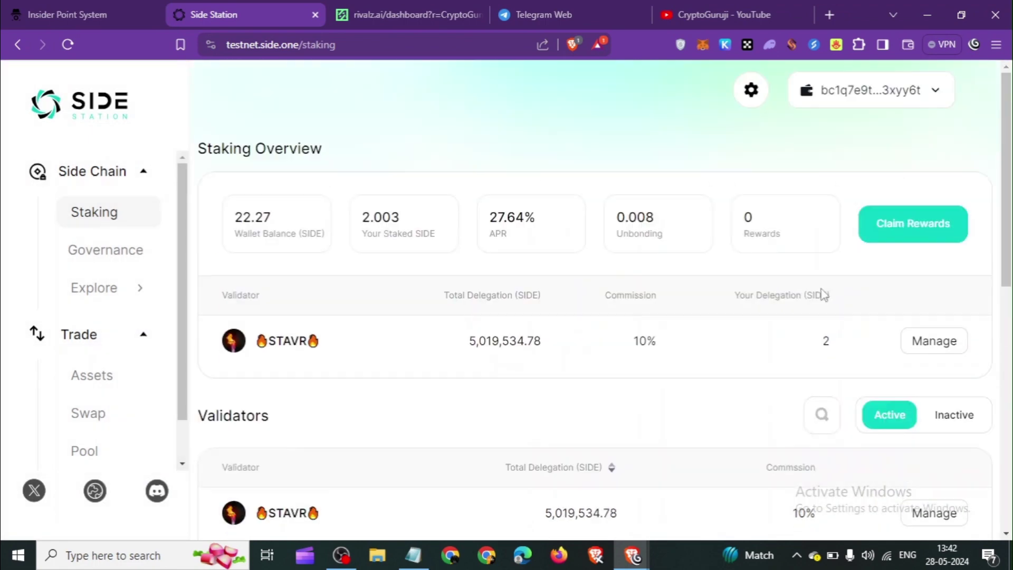
Fill in an undelegation of the maximum 2.003 SIDE from the STAVR validator and close the dialog without submitting
left_click(936, 348)
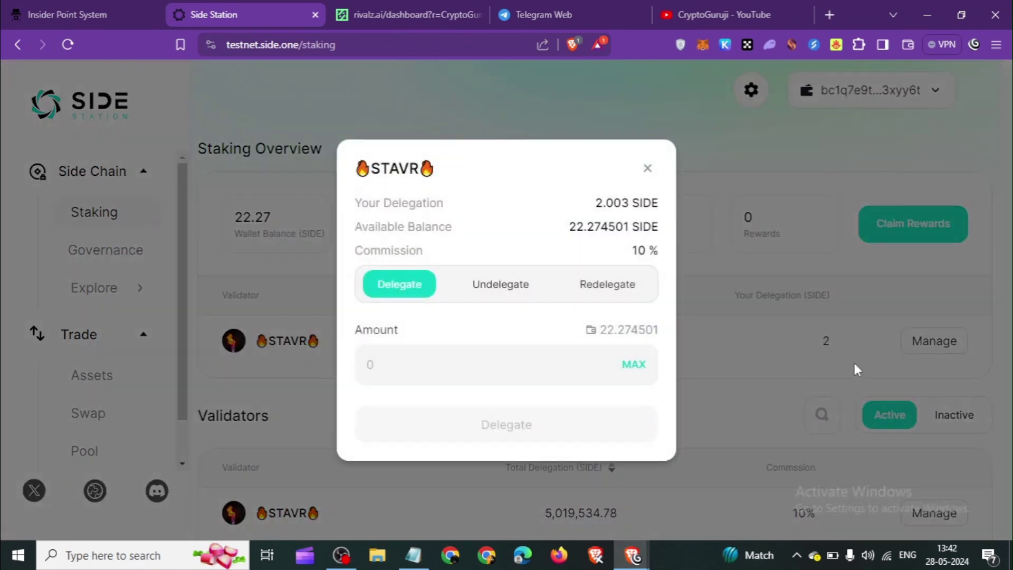
left_click(500, 288)
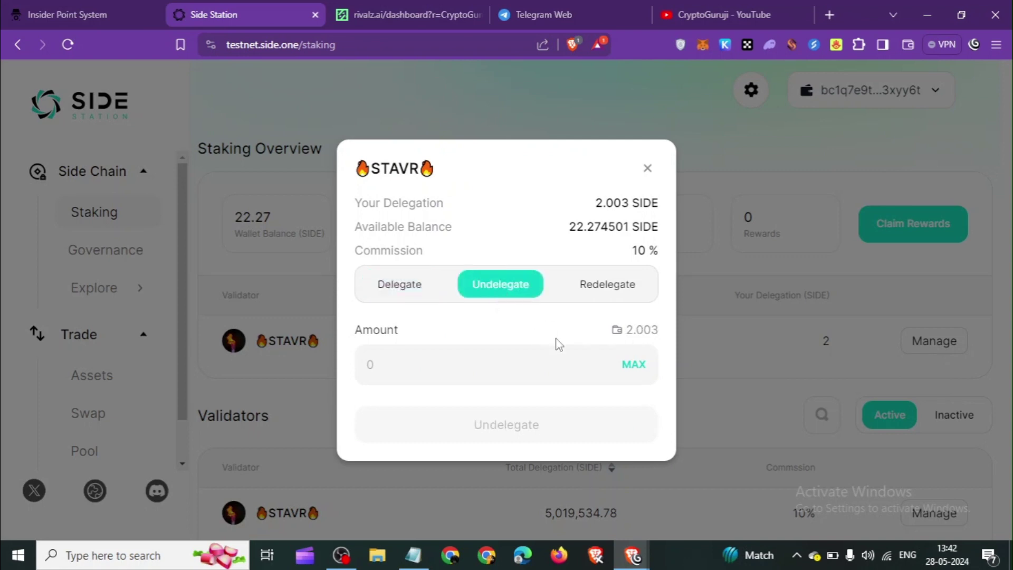
left_click(634, 365)
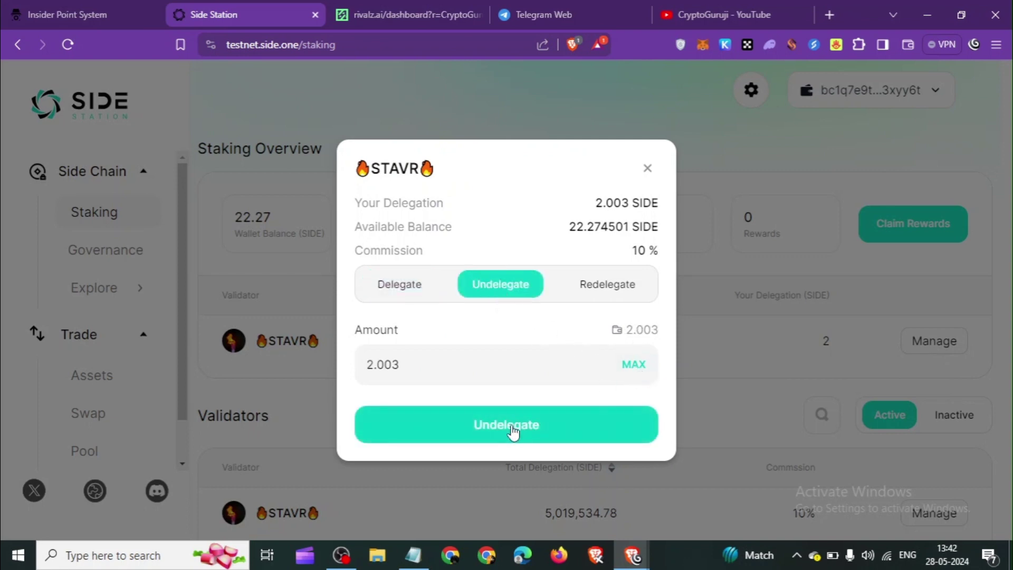
left_click(649, 170)
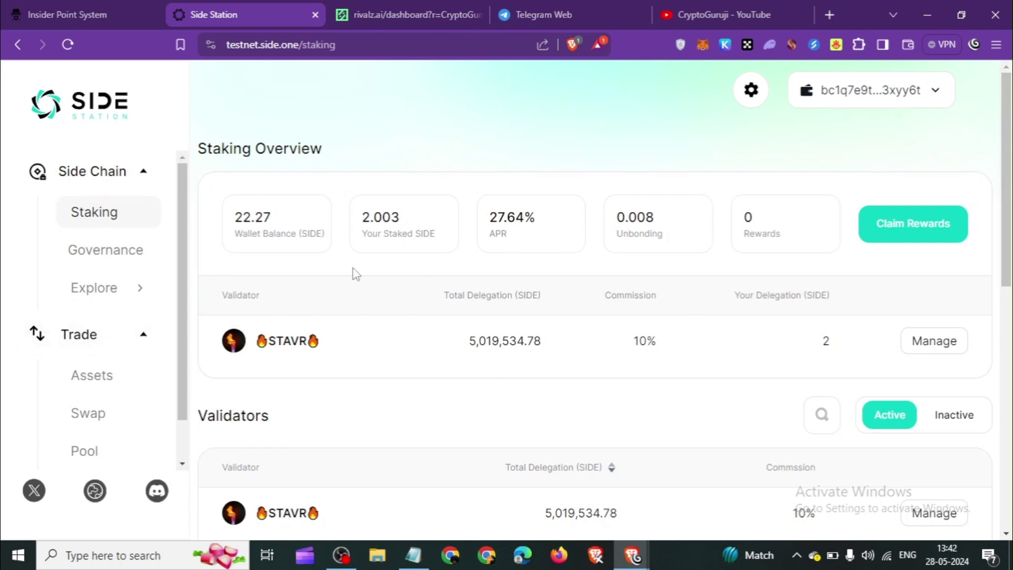
Vote Yes on governance proposal #12, "Welcome to Side Protocol", and approve the request in OKX Wallet
left_click(104, 257)
scroll(449, 364, "down", 3)
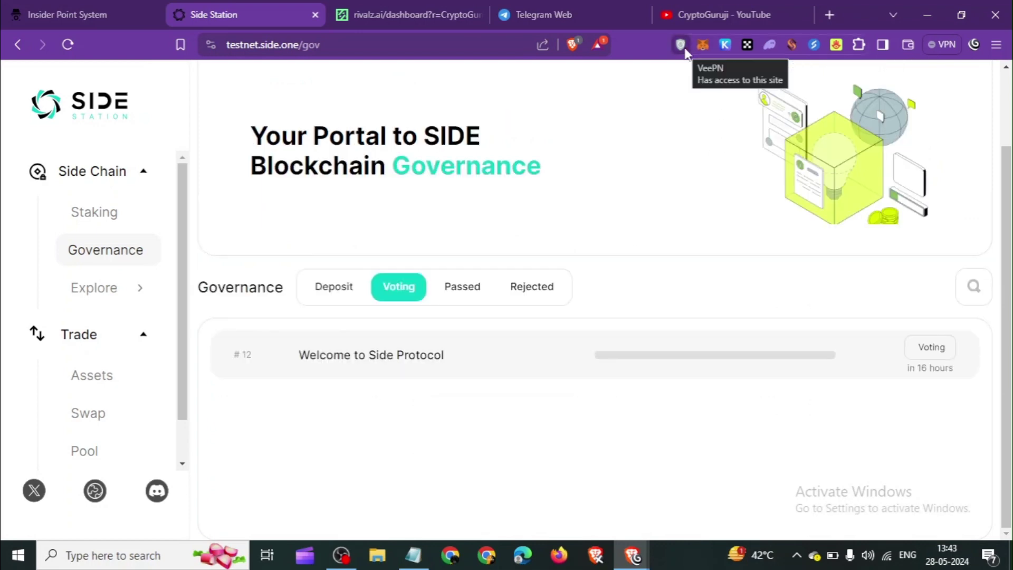
left_click(418, 366)
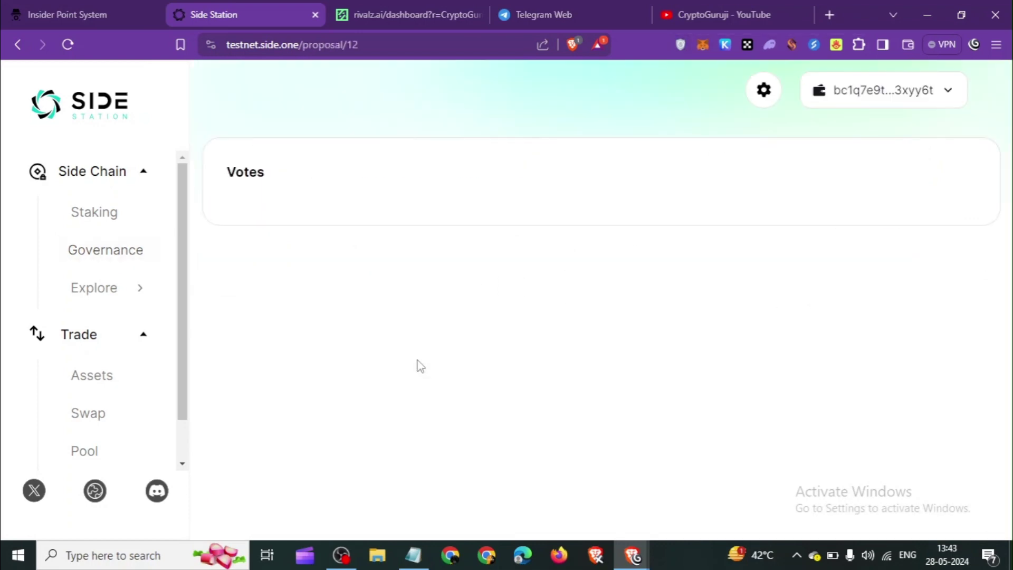
scroll(416, 363, "down", 5)
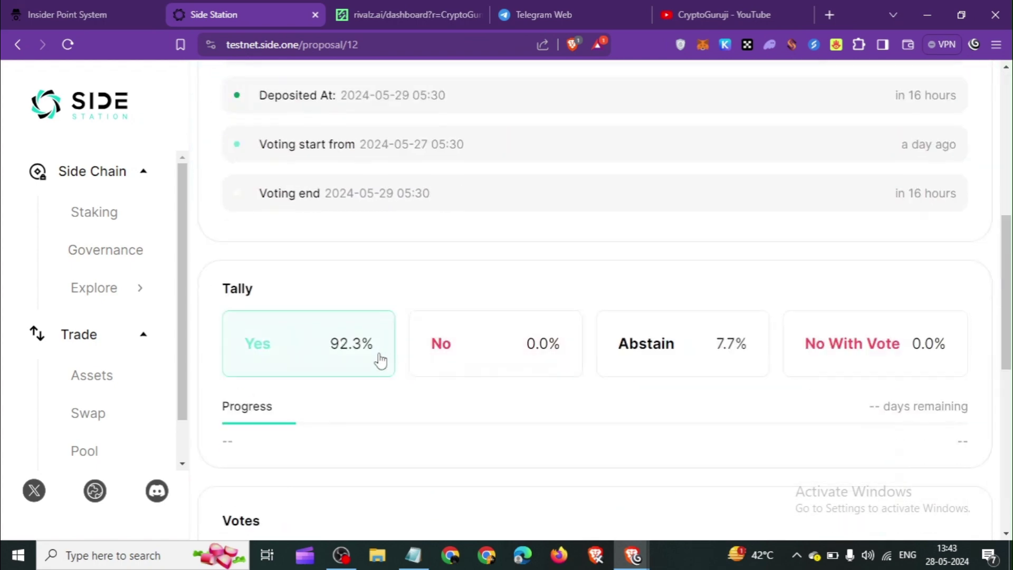
left_click(283, 353)
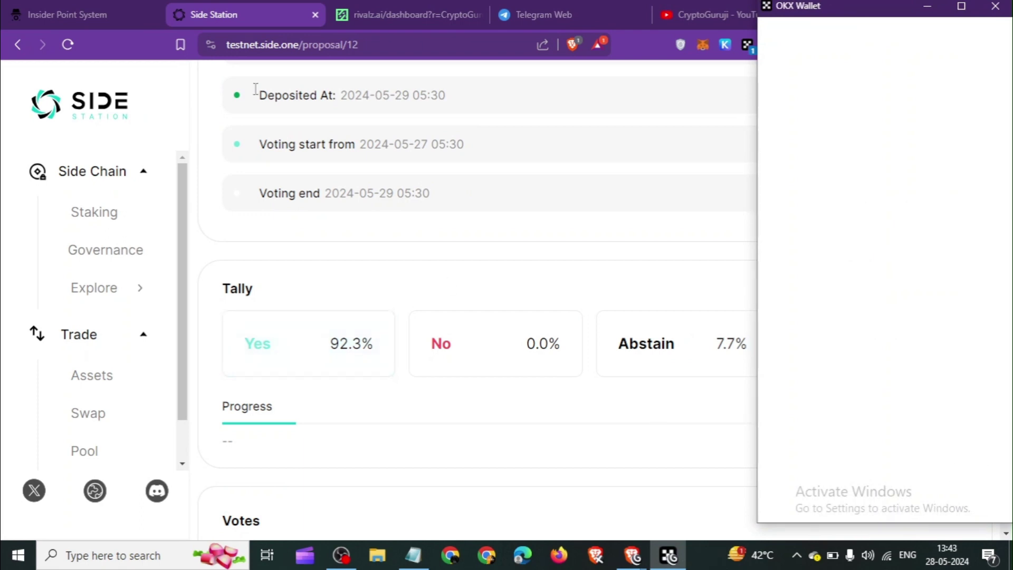
left_click(907, 501)
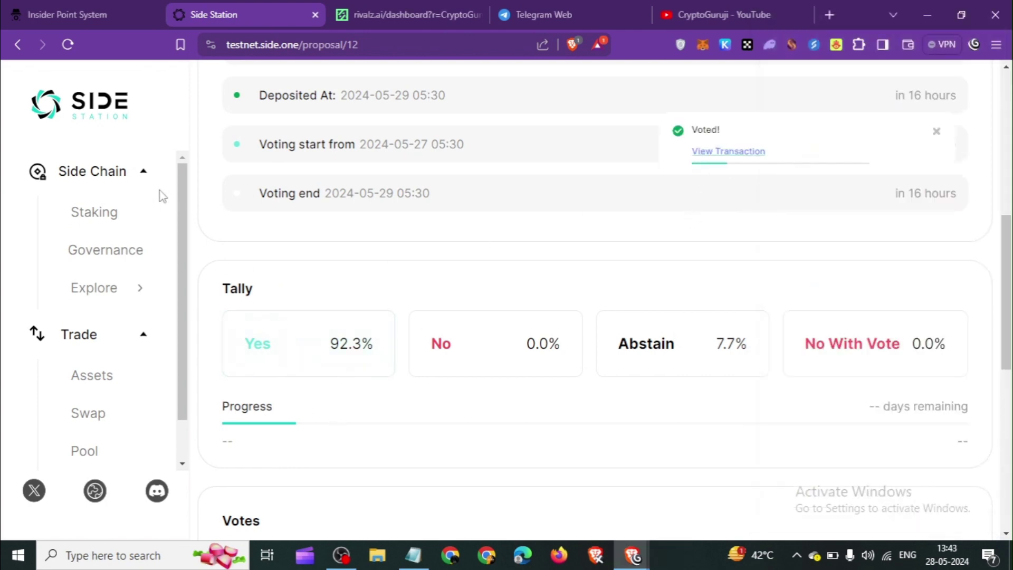
Switch to the Insider Point System site and check which daily quests are completed
left_click(95, 19)
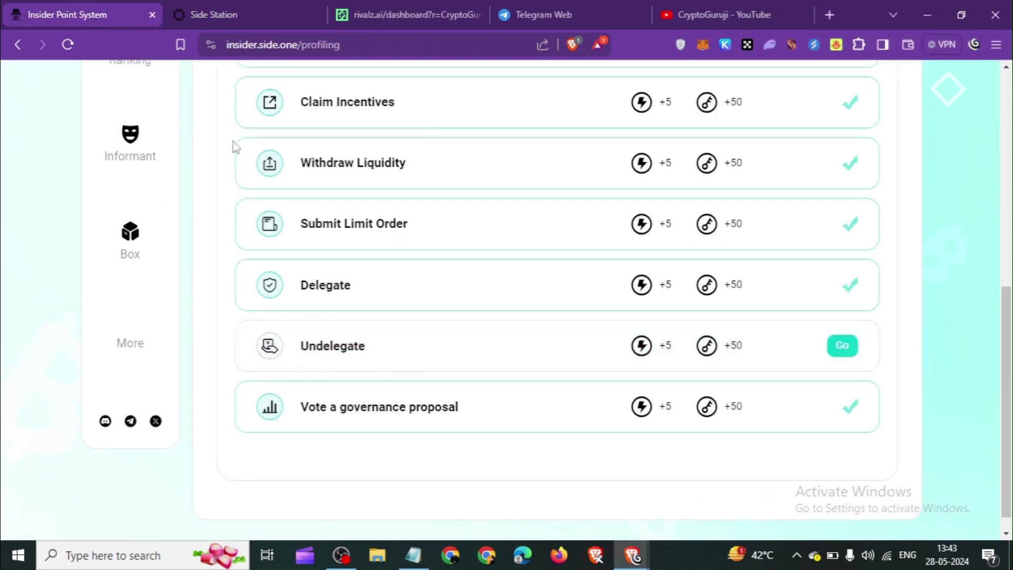
scroll(493, 346, "up", 4)
scroll(493, 347, "down", 5)
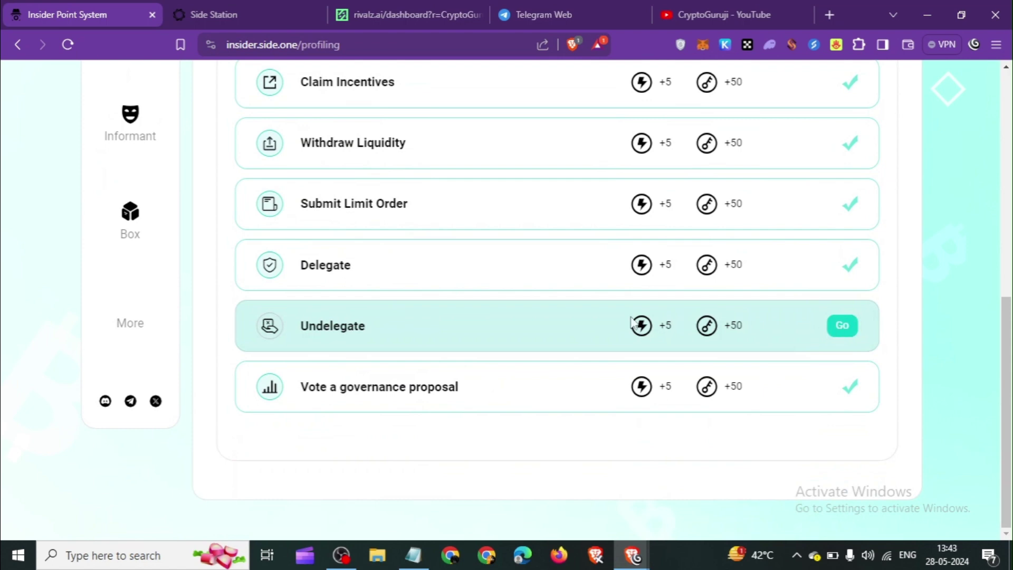
scroll(635, 324, "up", 5)
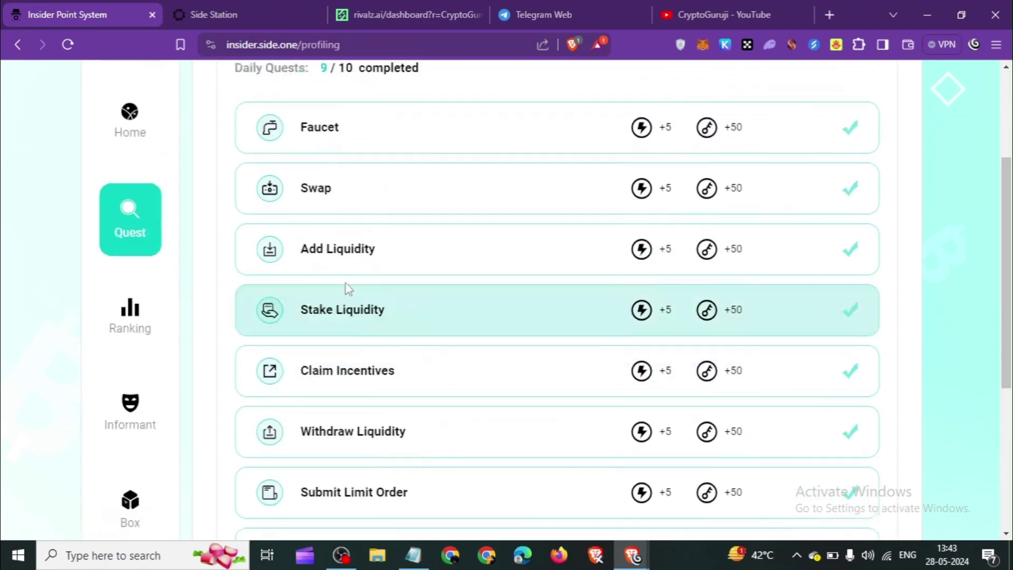
scroll(307, 264, "up", 1)
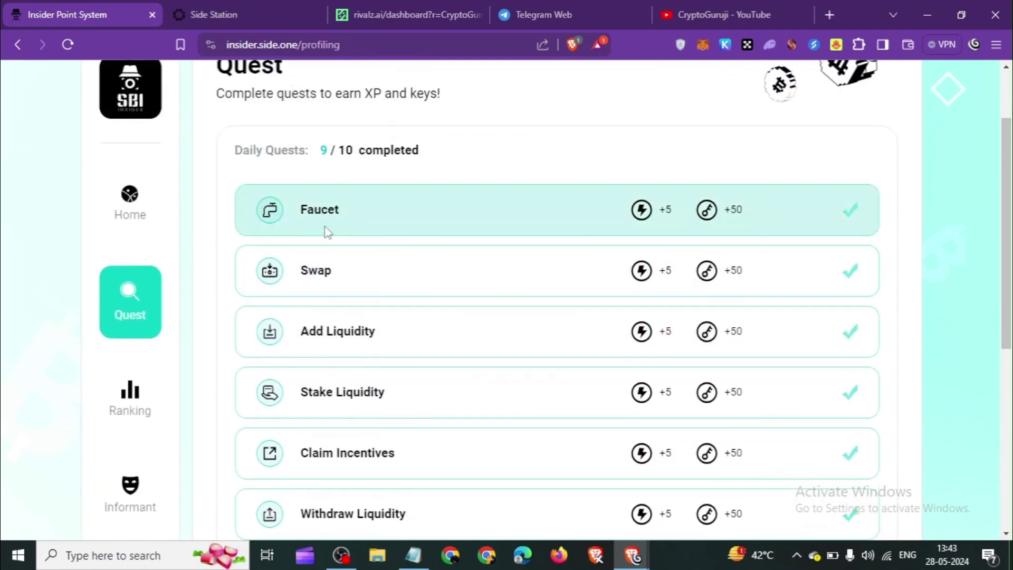
Open the Insider Home page and look over the keys, XP, level, SIDE points and treasure boxes
left_click(205, 12)
scroll(379, 402, "up", 5)
left_click(78, 16)
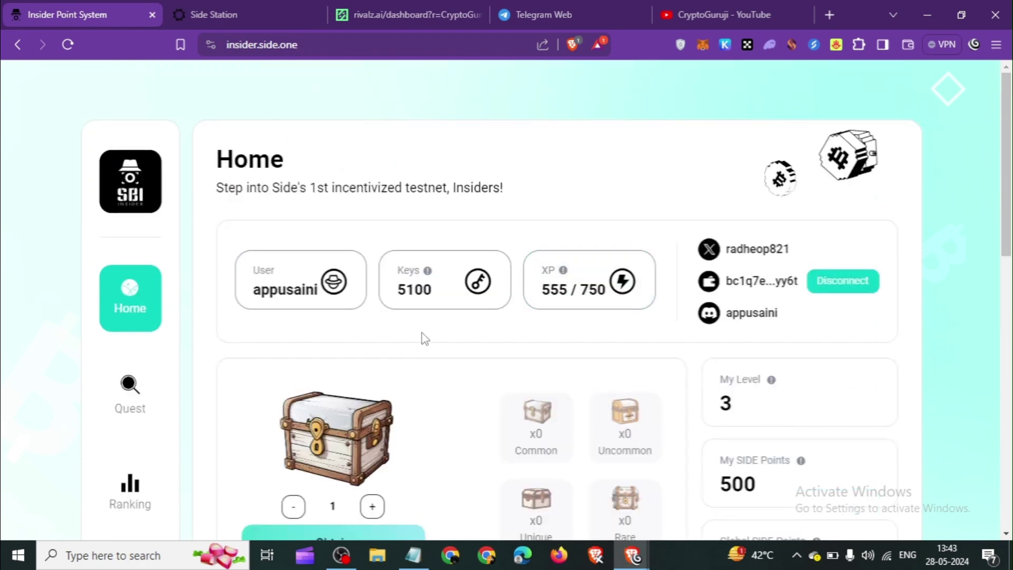
scroll(570, 298, "down", 4)
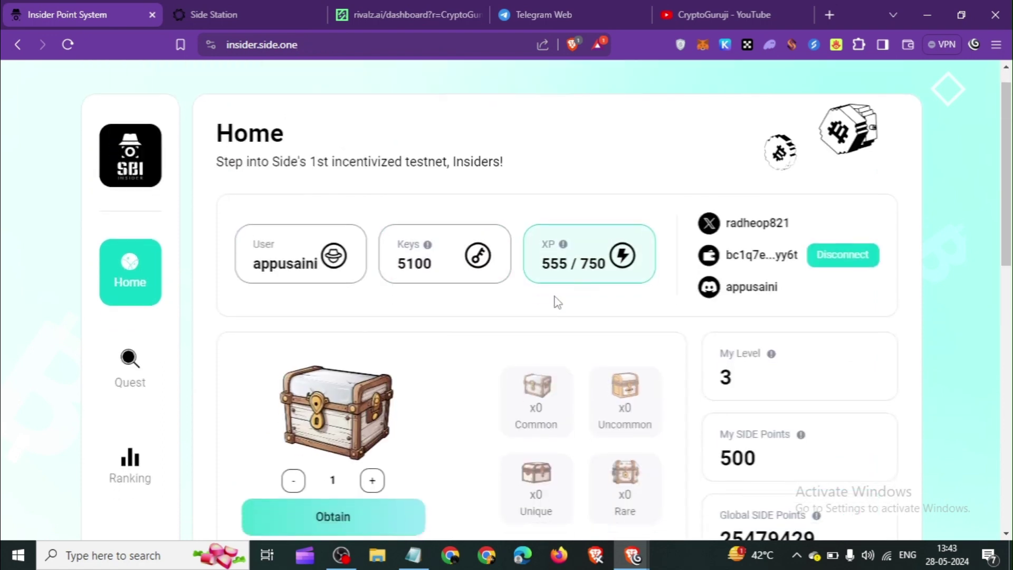
scroll(477, 329, "up", 3)
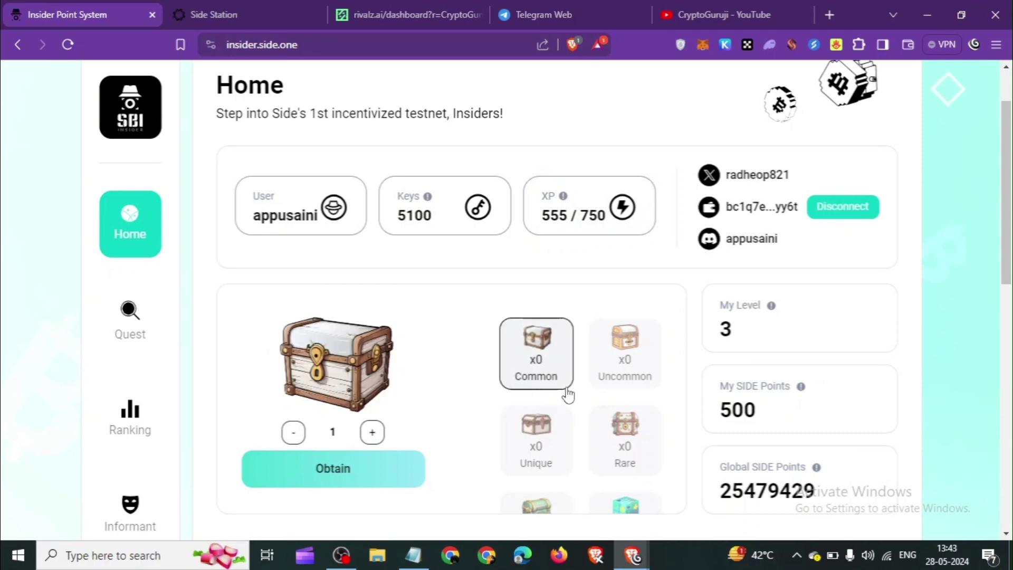
Look through the treasure box tiers and the quest transactions with their XP and key rewards on the Home page
scroll(738, 414, "down", 2)
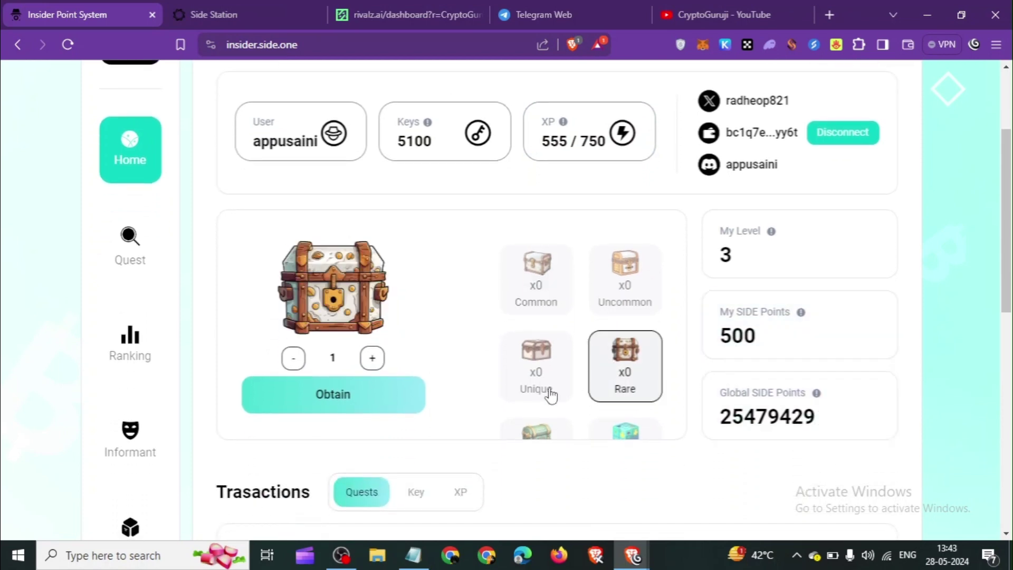
scroll(547, 332, "down", 4)
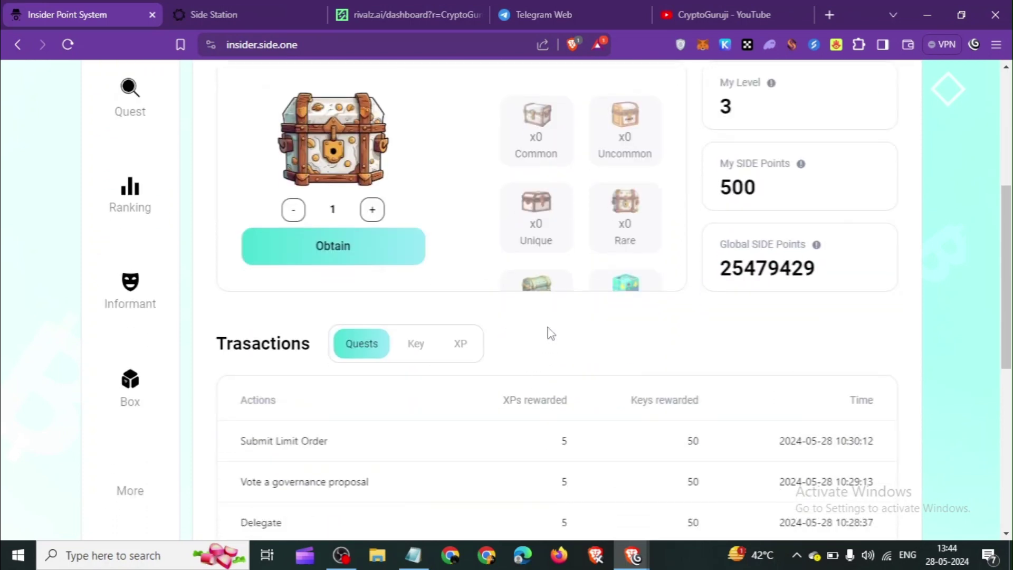
scroll(516, 369, "up", 6)
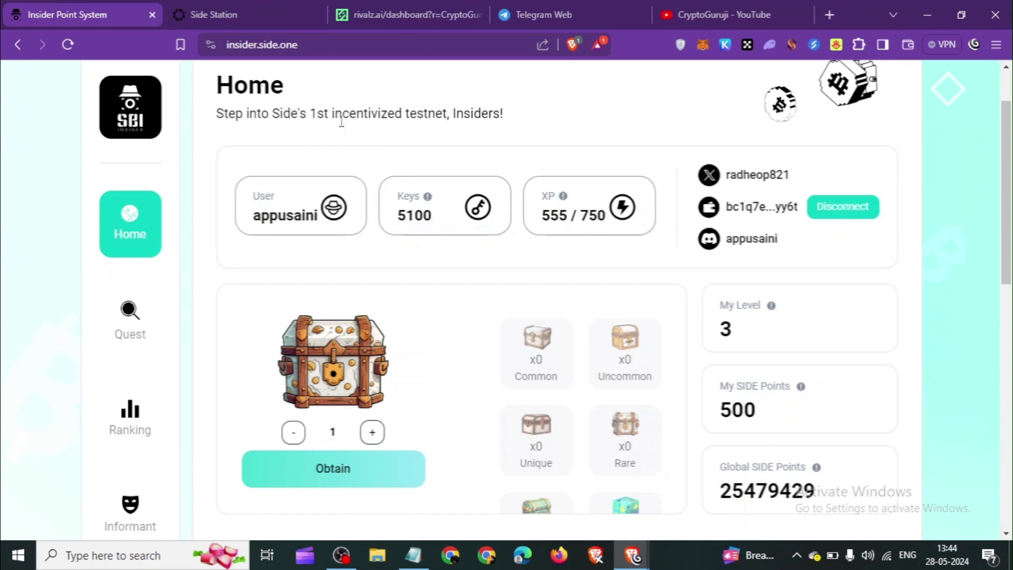
Switch to the CryptoGuruji channel in Telegram Web and browse its posts from May 21 to the Rivalz Incentivized Testnet post
left_click(235, 14)
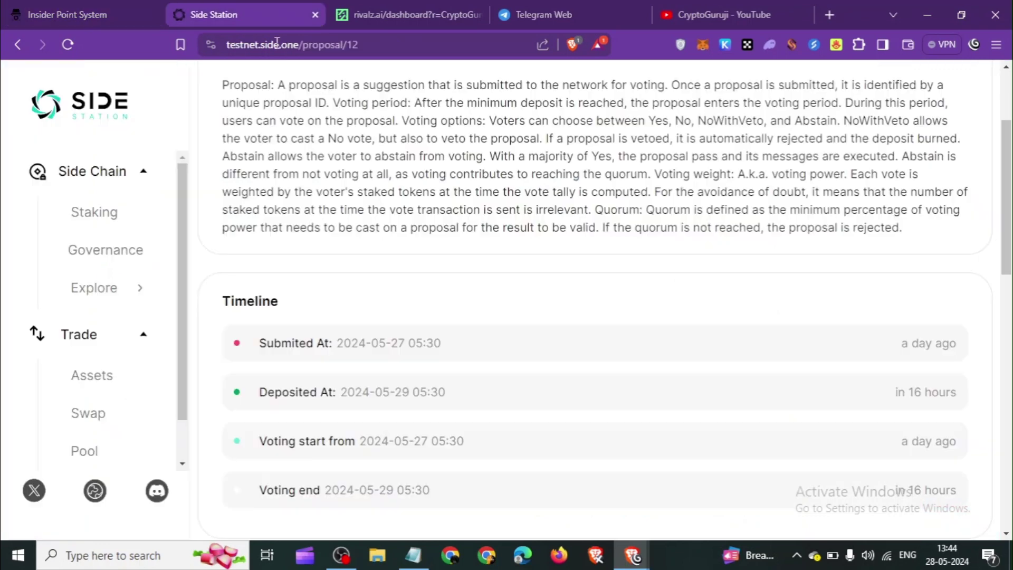
left_click(378, 21)
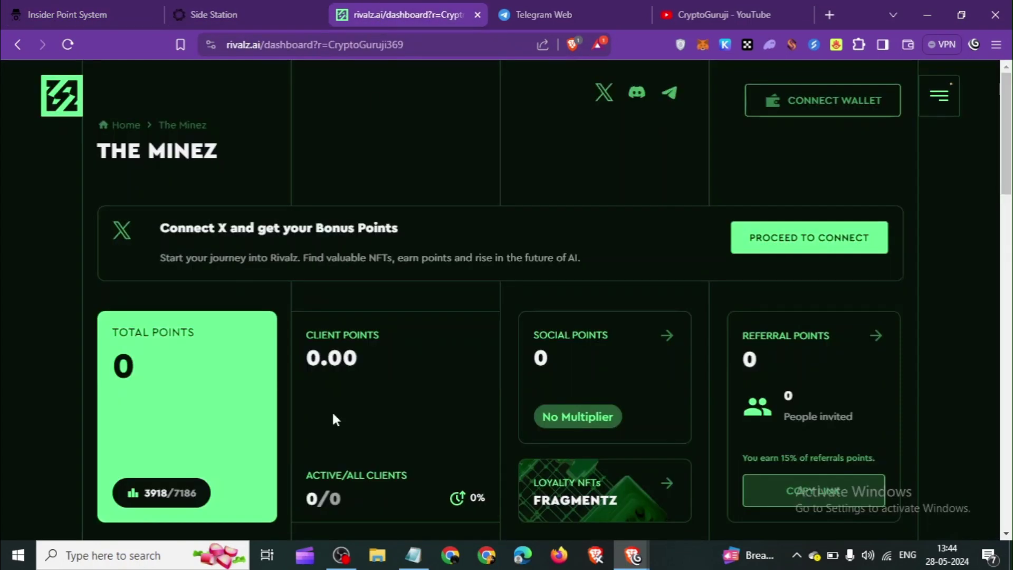
left_click(563, 11)
scroll(555, 390, "down", 20)
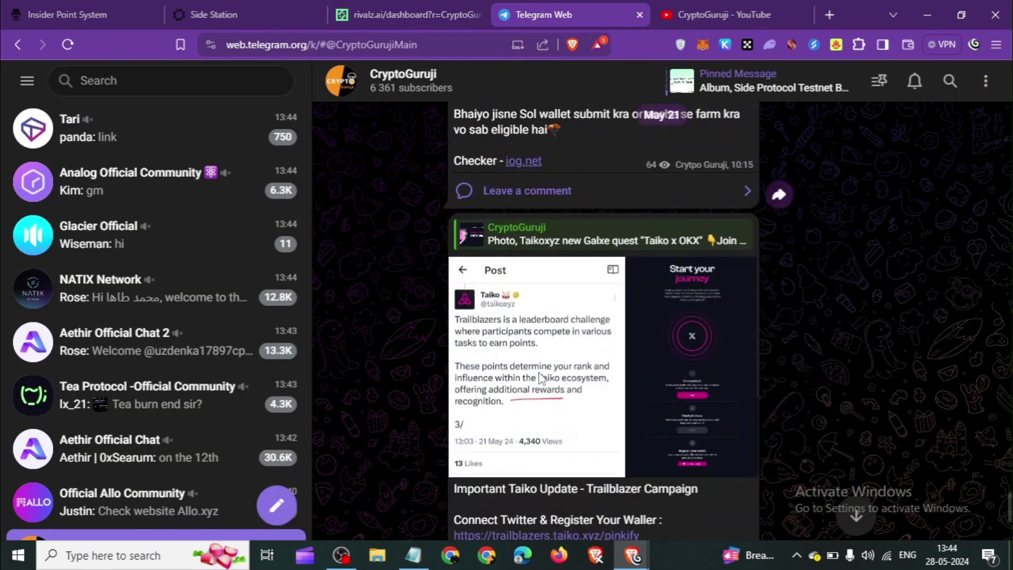
scroll(432, 422, "down", 15)
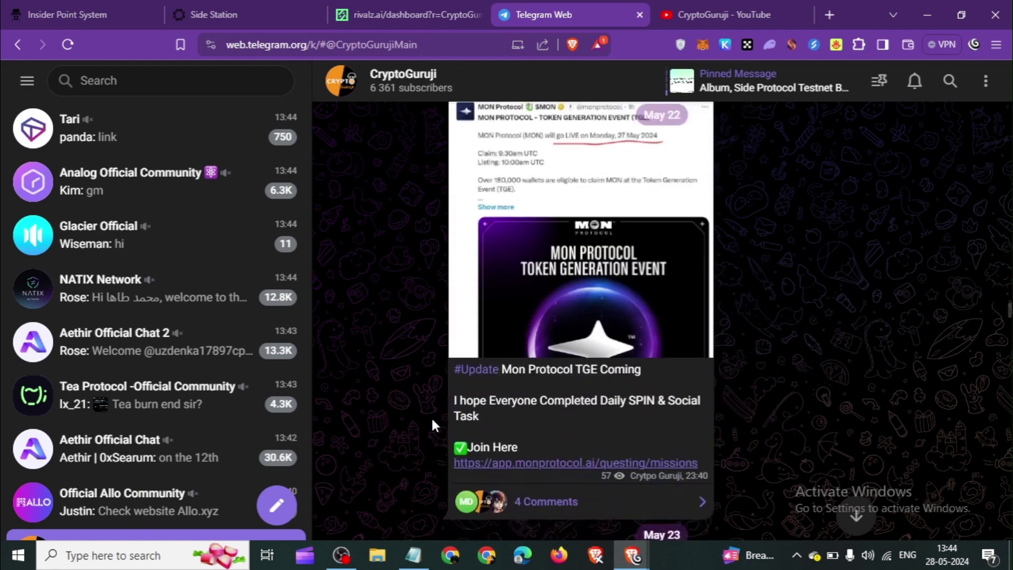
scroll(432, 425, "down", 15)
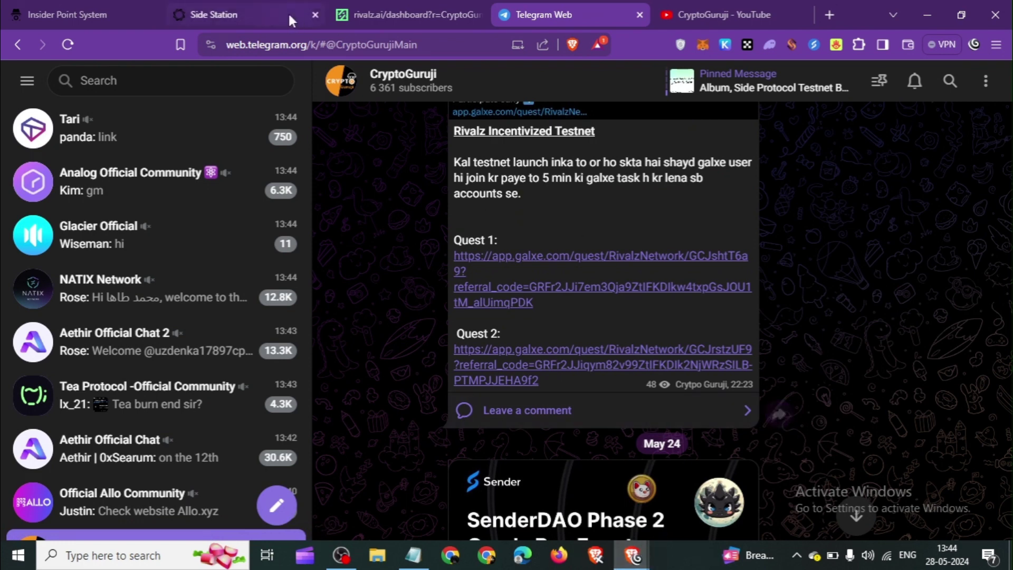
Connect the MetaMask wallet to the Rivalz dashboard and link the X account for bonus points
left_click(404, 15)
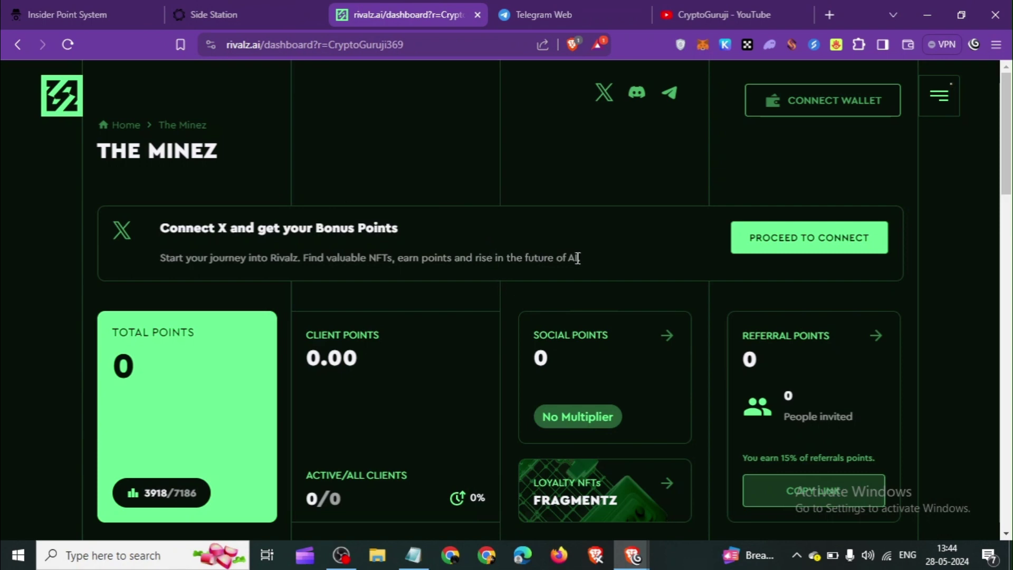
left_click(829, 106)
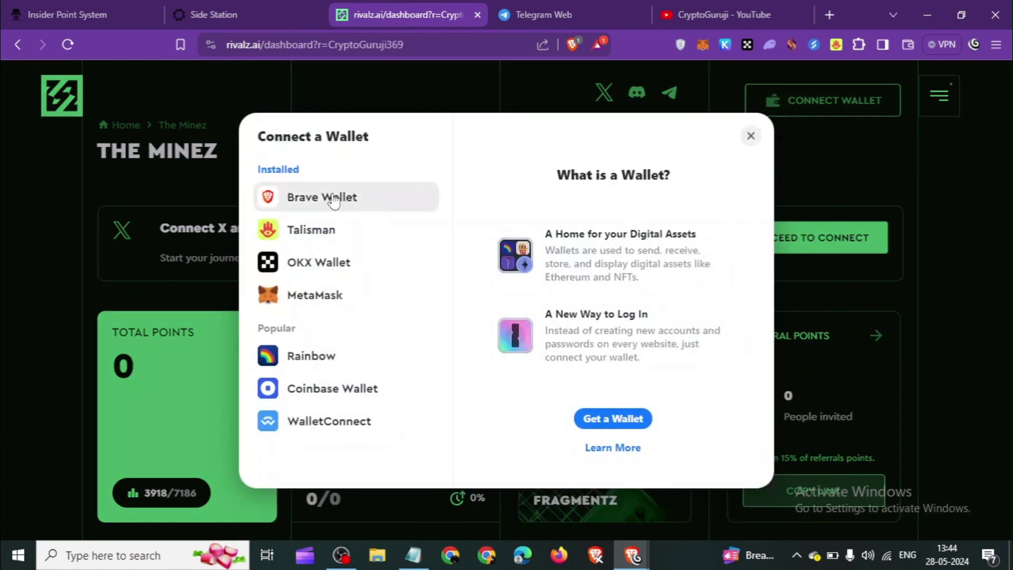
left_click(311, 296)
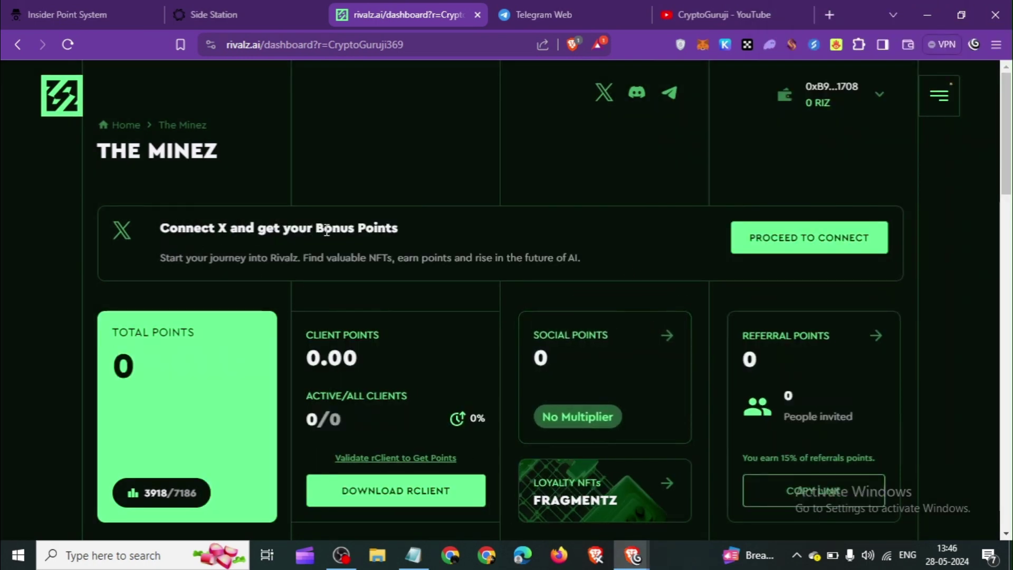
left_click(803, 237)
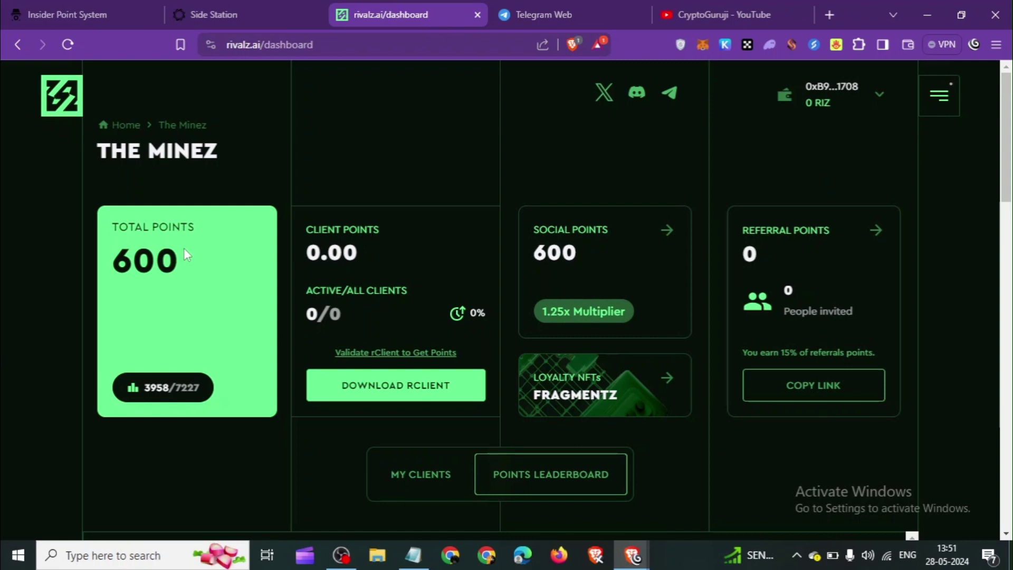
Examine the Rivalz points leaderboard, comparing the Client Points, Social Points and Referral Points columns
scroll(181, 262, "down", 1)
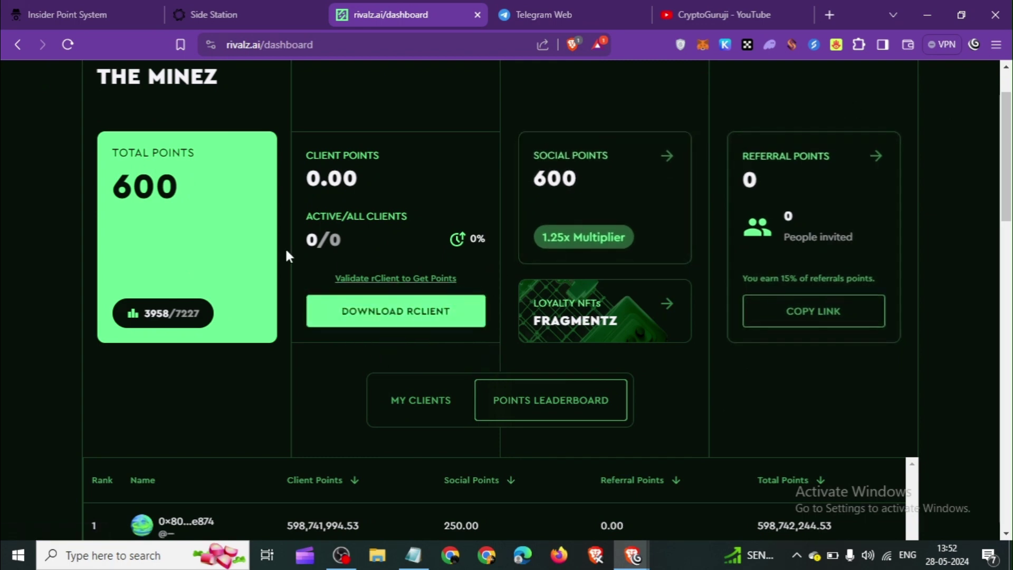
scroll(243, 406, "down", 5)
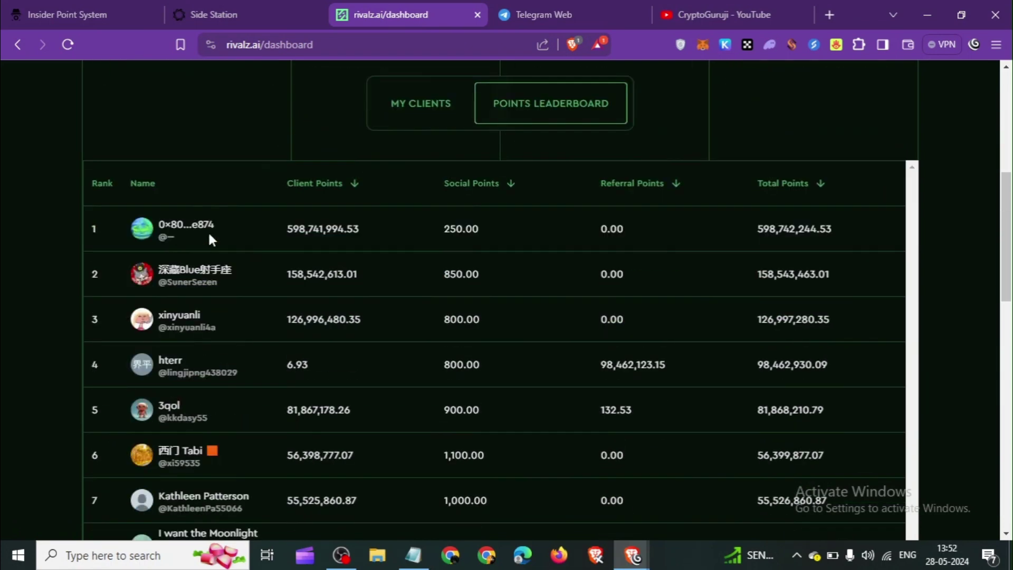
scroll(369, 348, "up", 1)
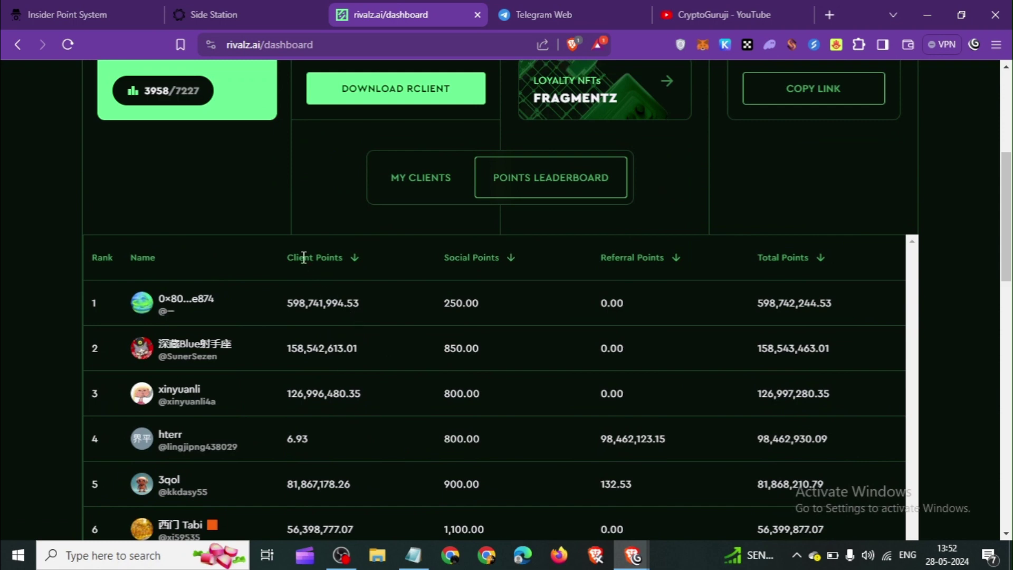
left_click_drag(286, 257, 339, 258)
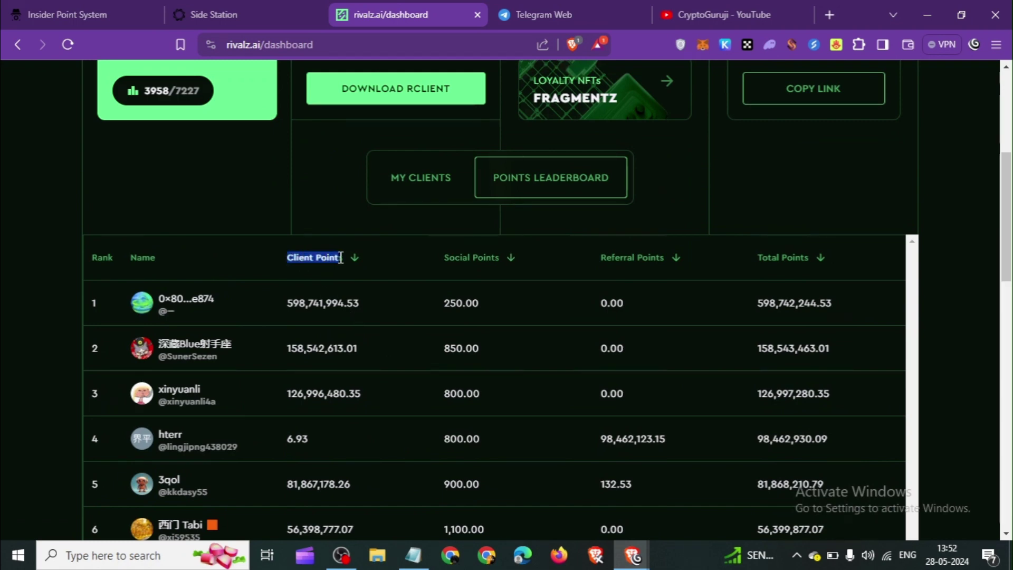
left_click_drag(446, 257, 505, 254)
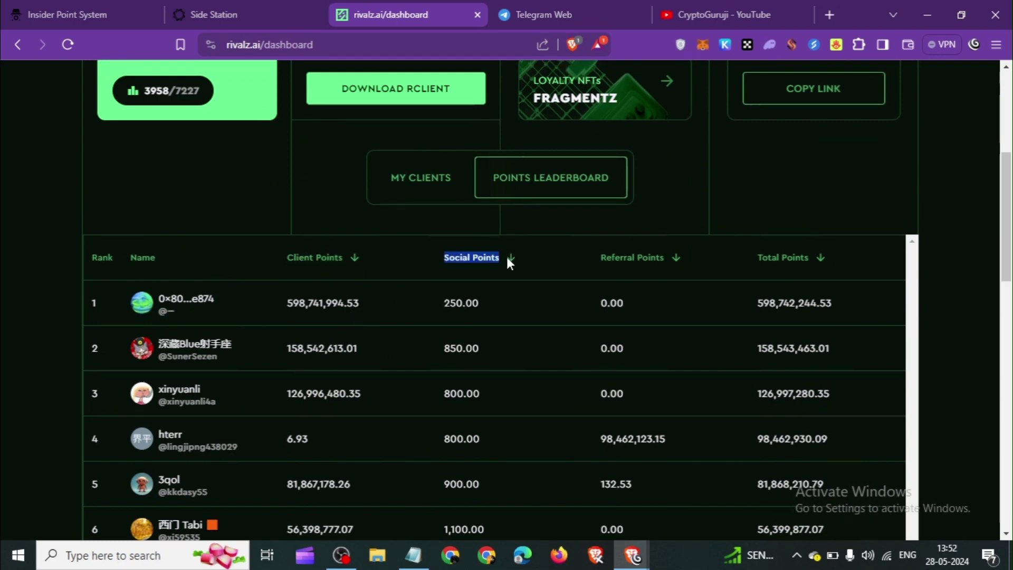
scroll(299, 253, "up", 1)
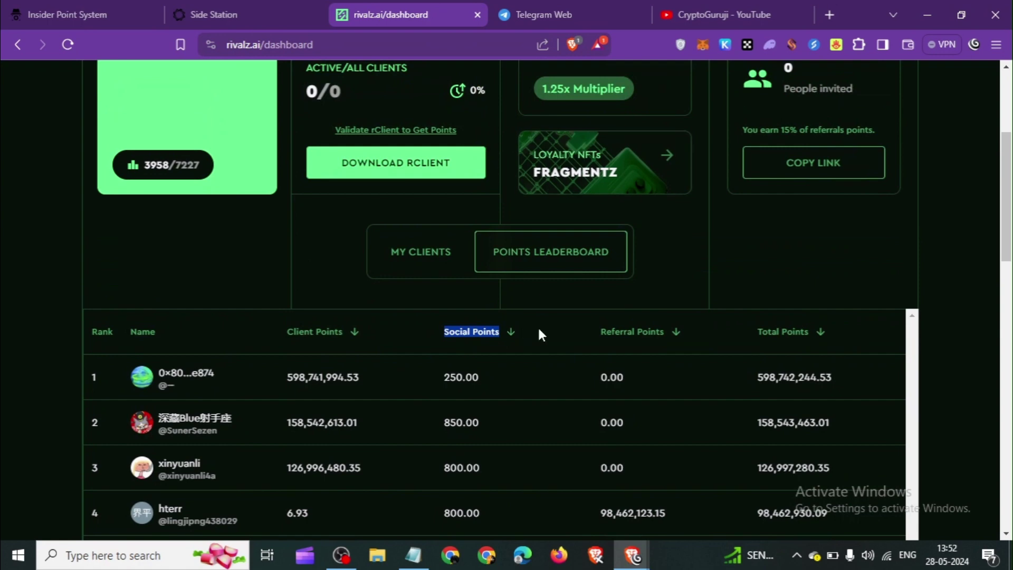
scroll(581, 324, "down", 1)
left_click_drag(600, 262, 657, 261)
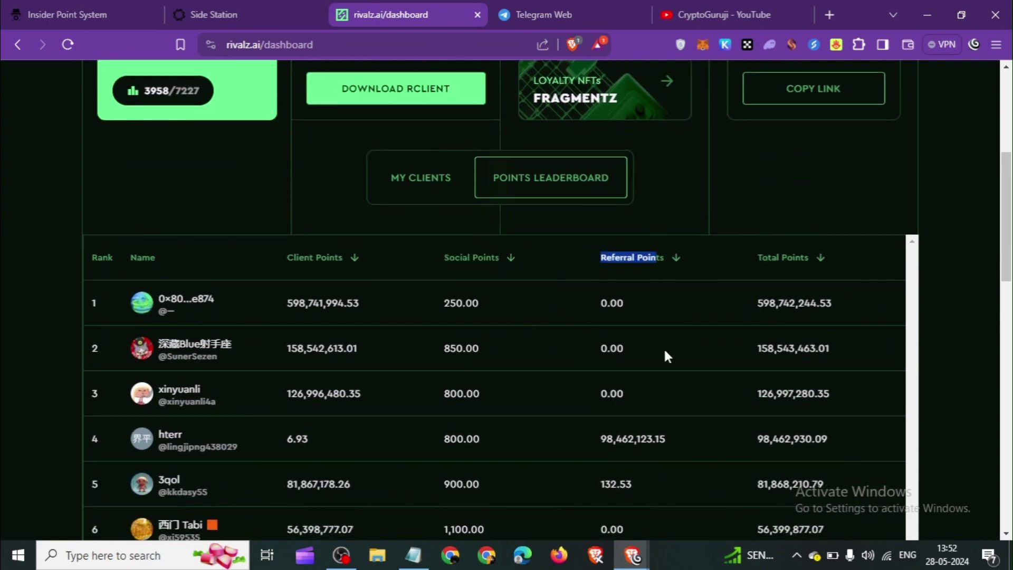
scroll(664, 347, "up", 2)
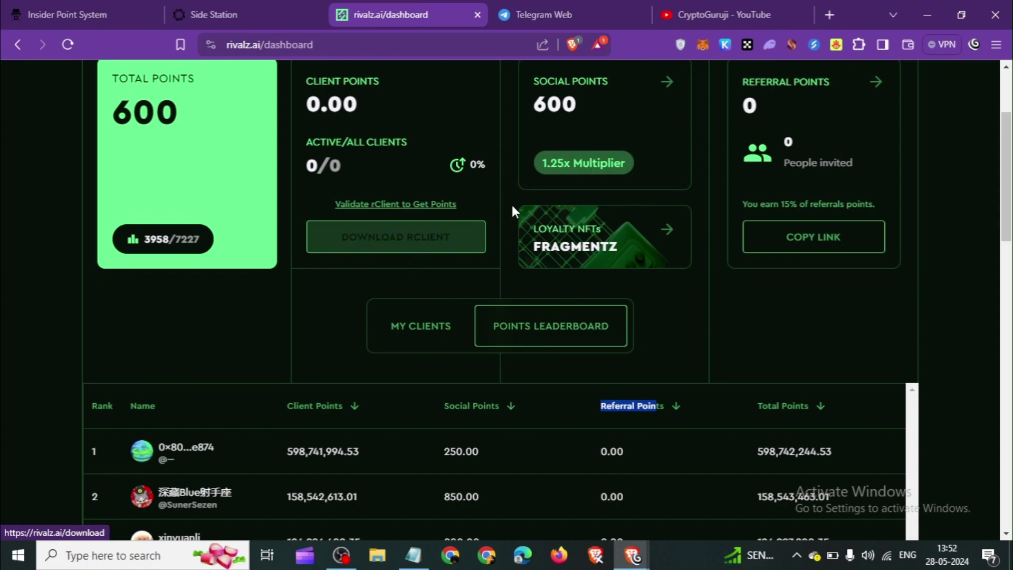
Clear the open windows off the desktop, launch rClient and return to the Rivalz dashboard in Brave
left_click(927, 15)
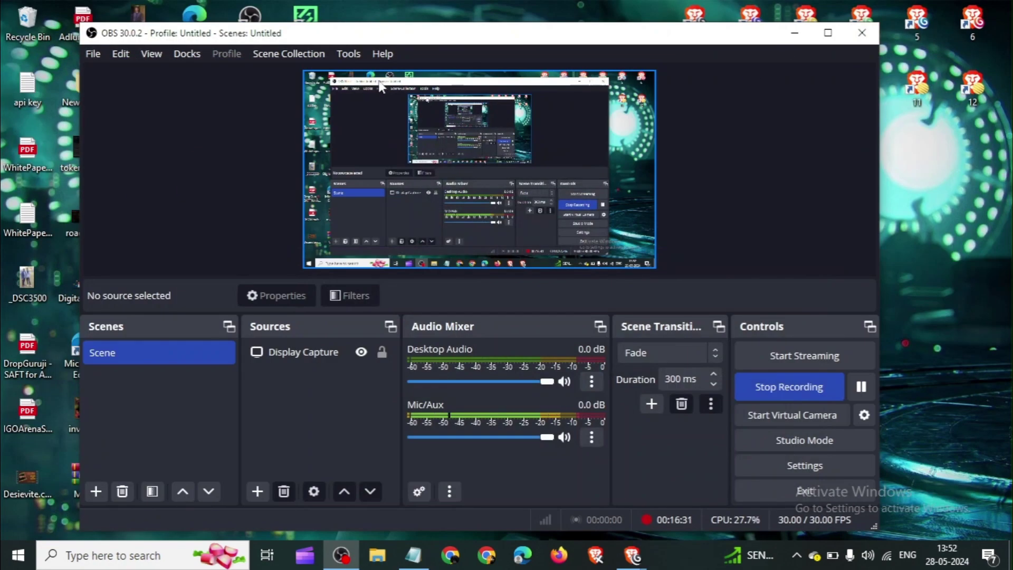
left_click(806, 35)
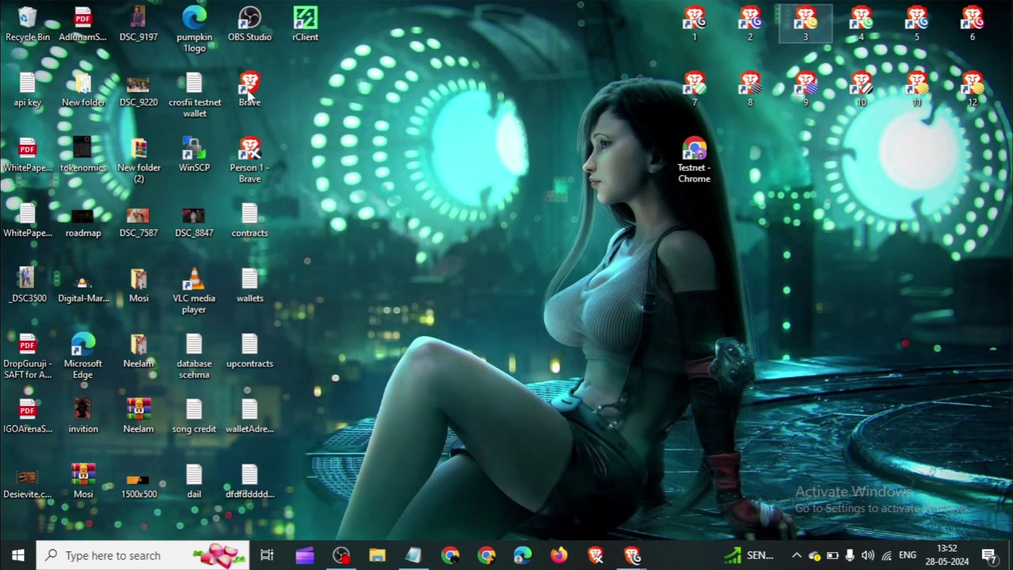
double_click(303, 33)
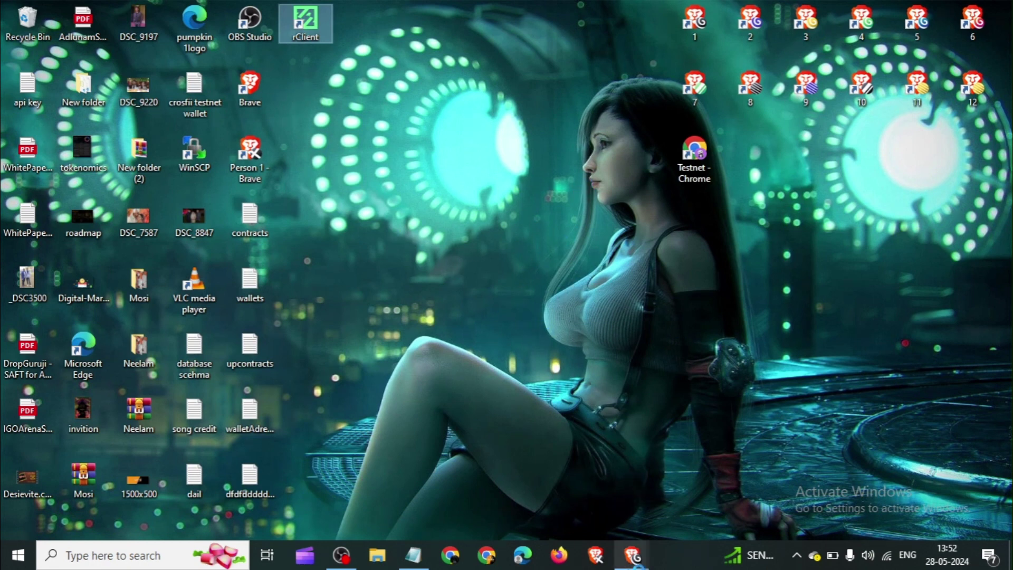
mouse_move(632, 556)
left_click(714, 506)
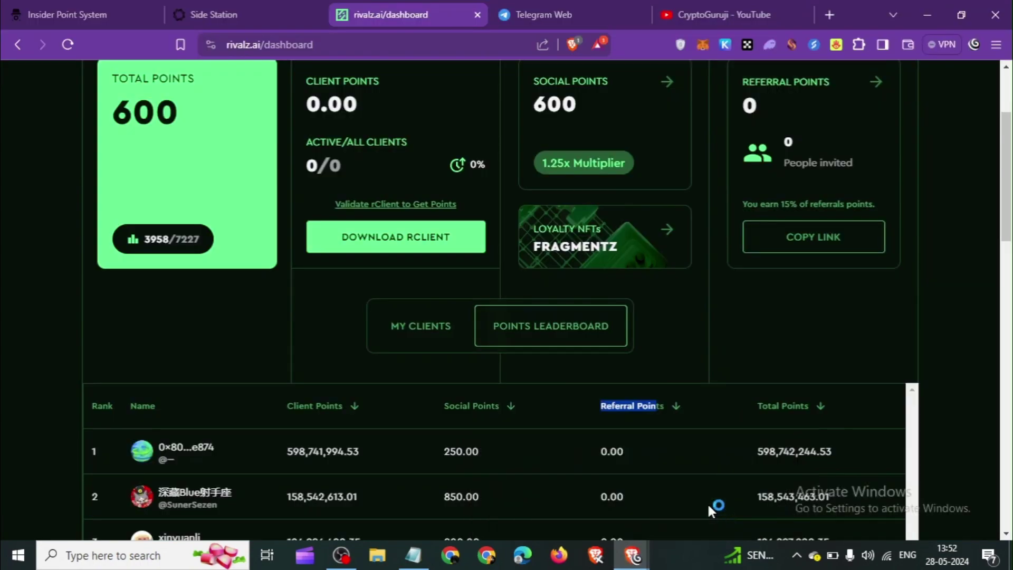
Review the points cards and connected wallet on the Rivalz dashboard and bring up the rClient control center
scroll(624, 362, "up", 2)
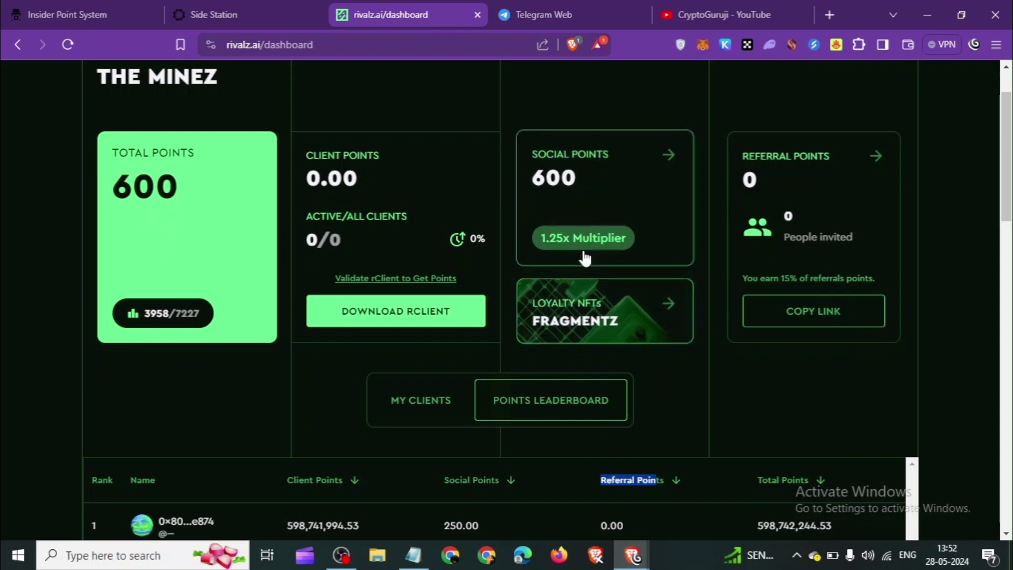
scroll(674, 299, "up", 1)
scroll(607, 333, "down", 1)
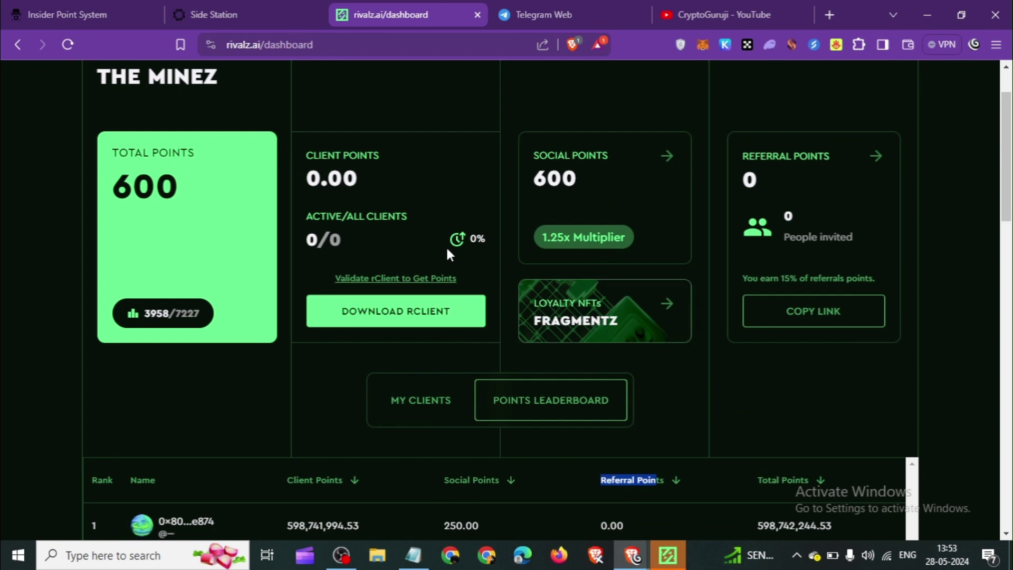
mouse_move(668, 562)
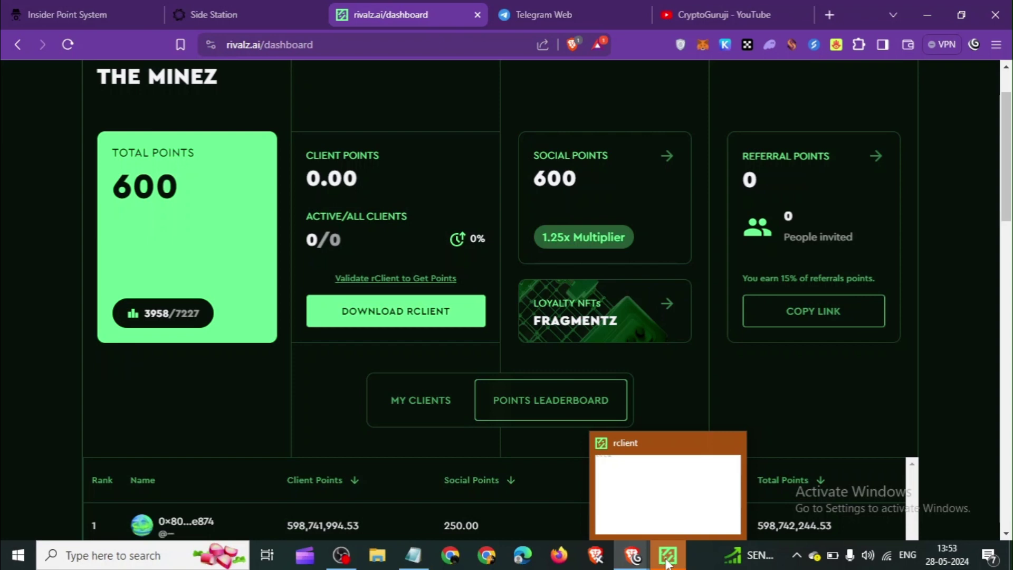
left_click(668, 559)
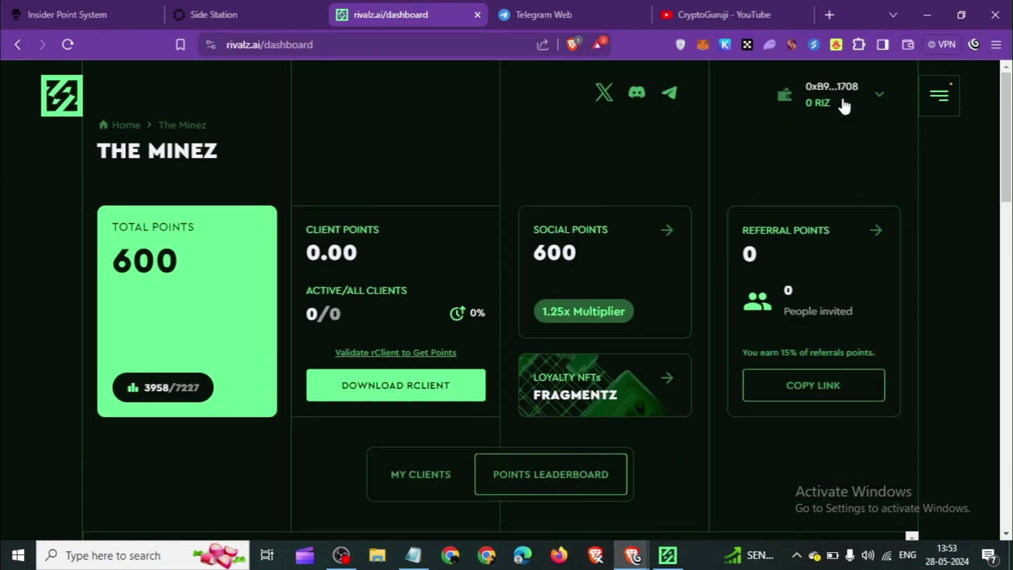
left_click(671, 559)
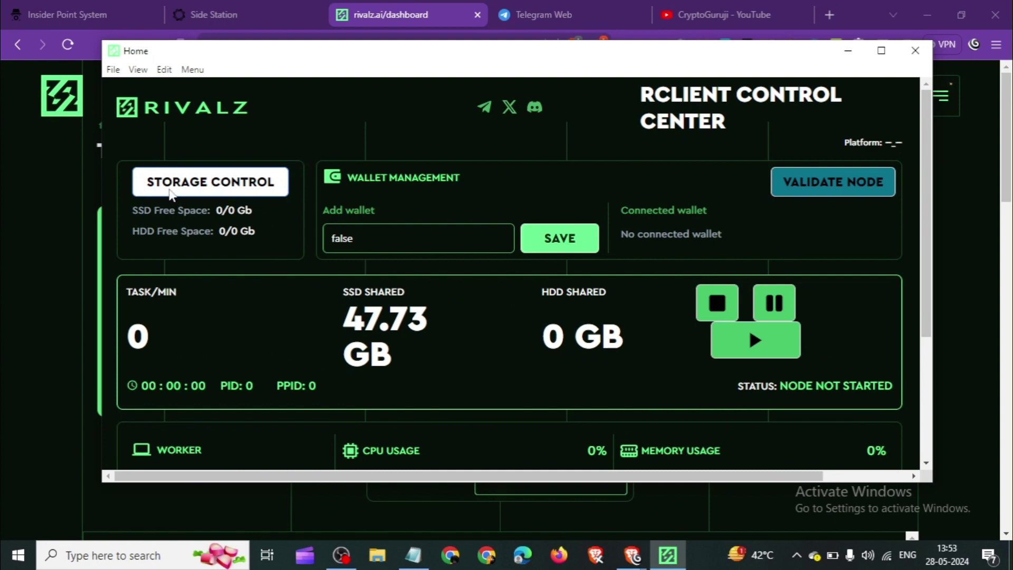
Save the wallet address in rClient and inspect the SSD and HDD storage allocation, closing it without applying changes
left_click(138, 212)
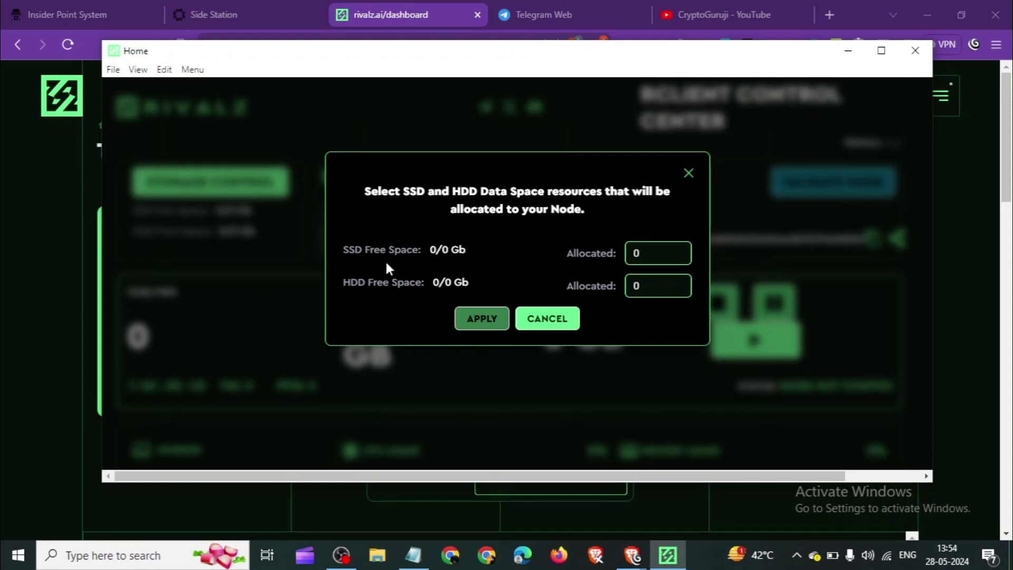
left_click_drag(430, 251, 442, 251)
double_click(639, 253)
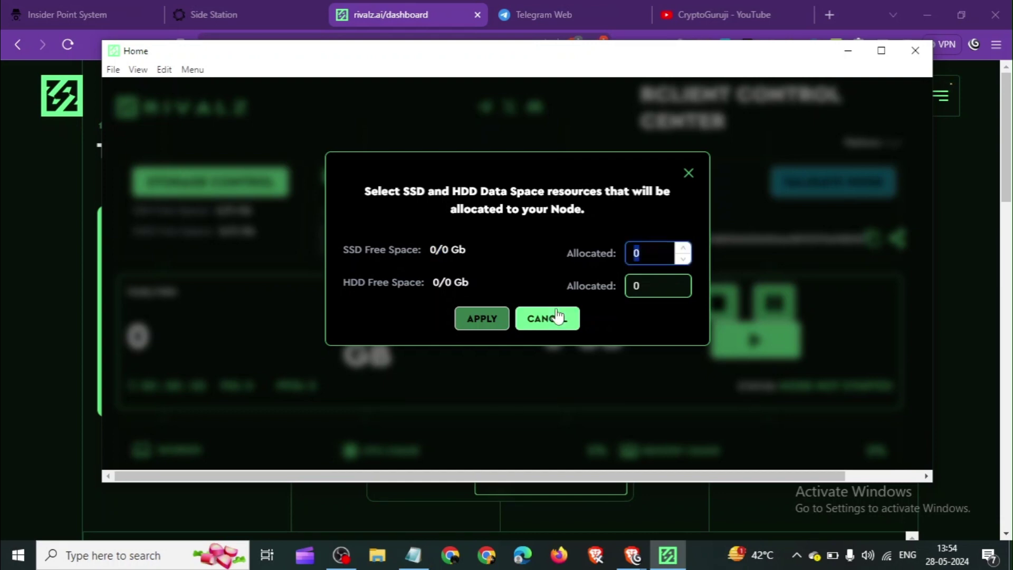
left_click(698, 167)
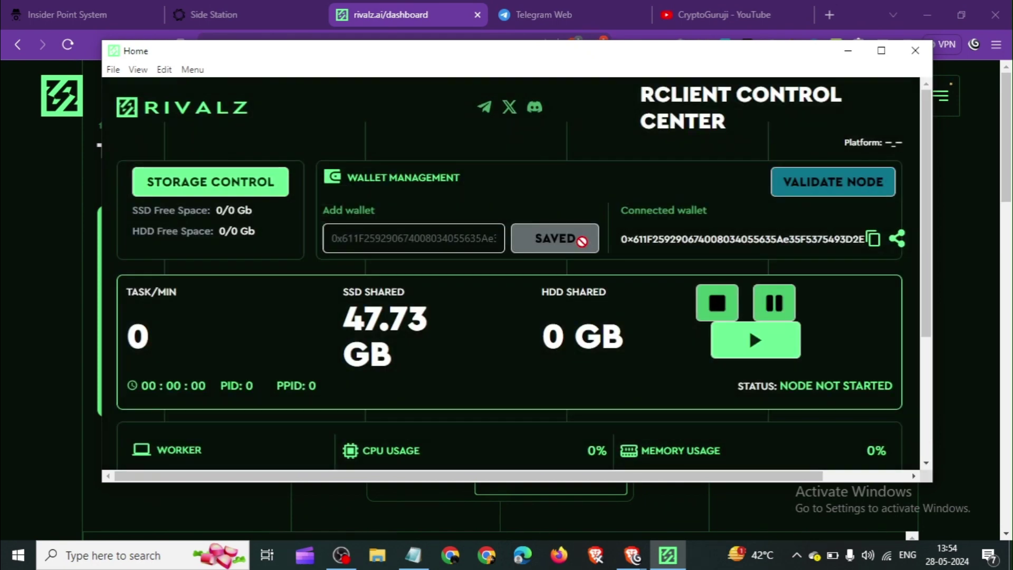
Widen the rClient window, start the node and run its validation on the Rivalz site
scroll(688, 346, "down", 2)
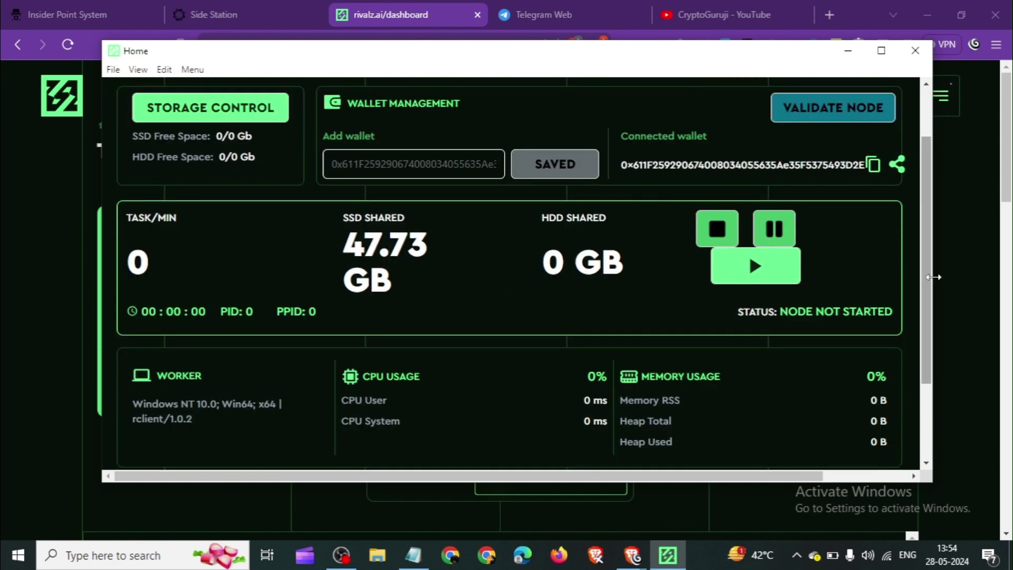
left_click_drag(933, 277, 1006, 277)
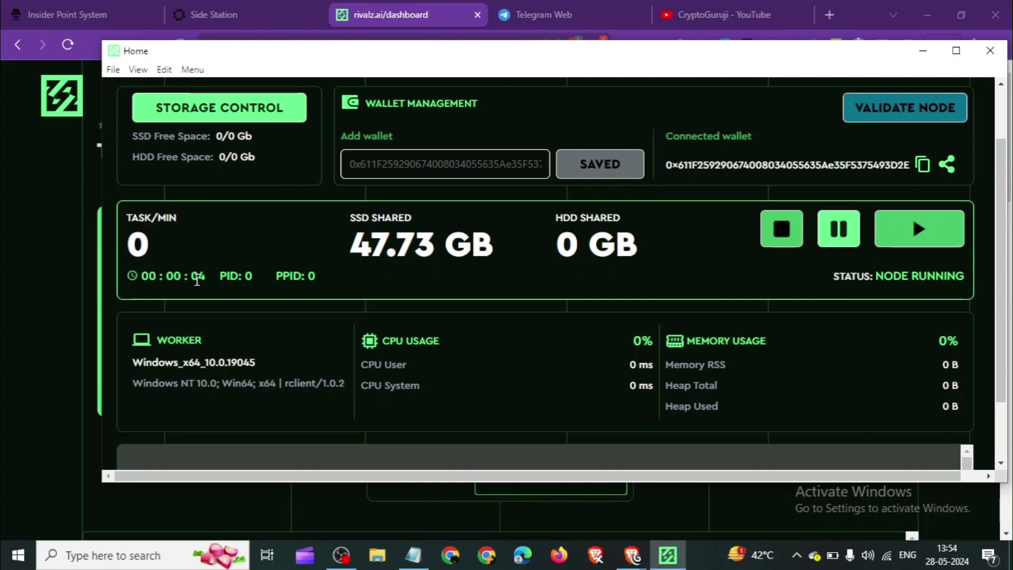
scroll(197, 280, "up", 2)
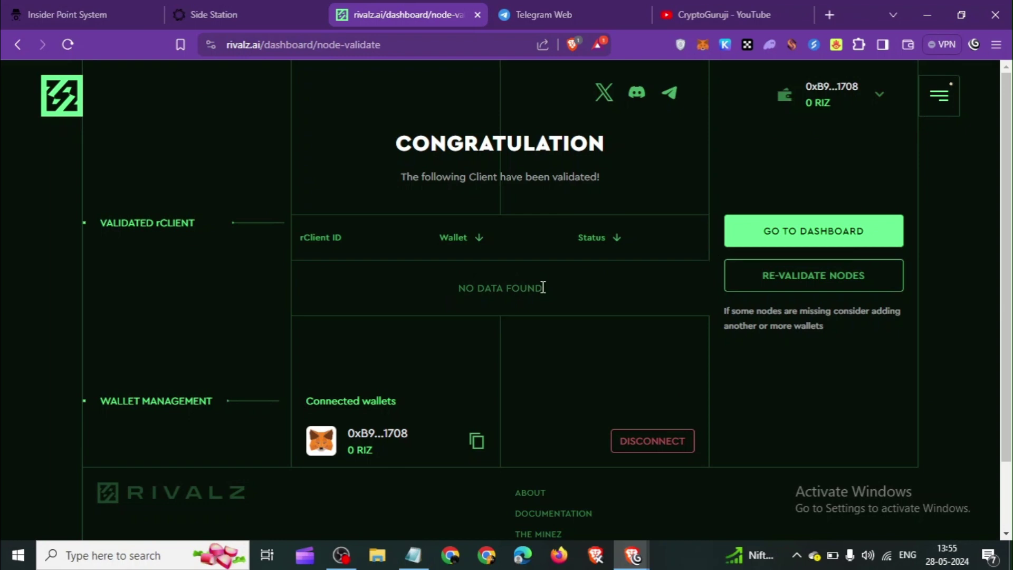
Re-validate the rClient nodes, return to the Rivalz dashboard and open the Fragmentz loyalty NFT page
left_click(783, 279)
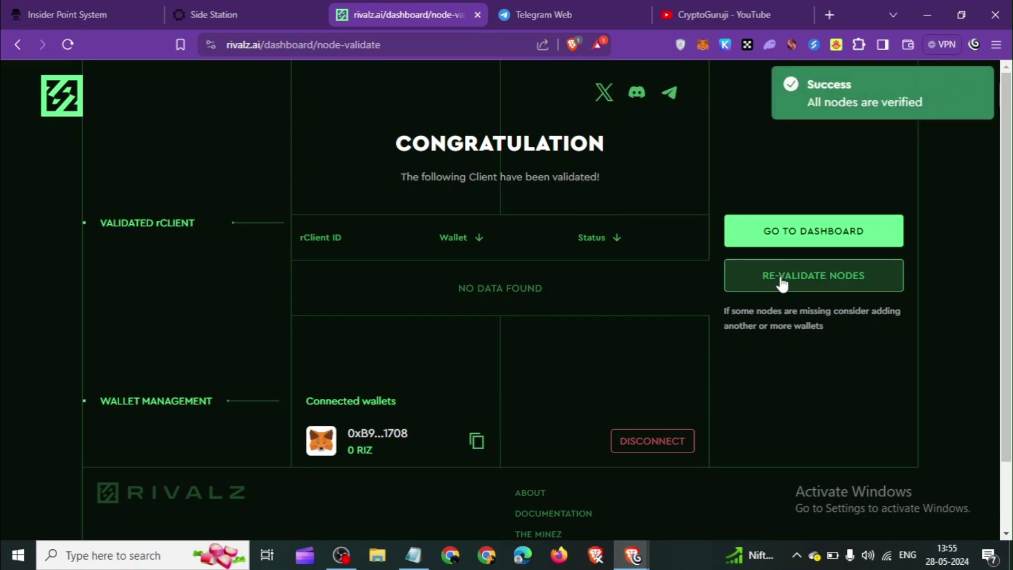
left_click(16, 51)
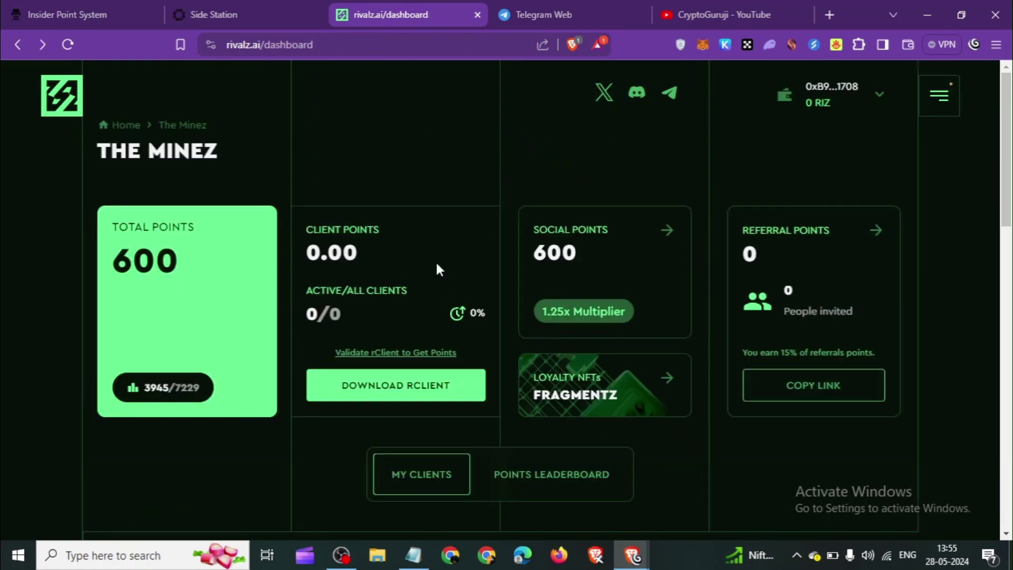
left_click(573, 399)
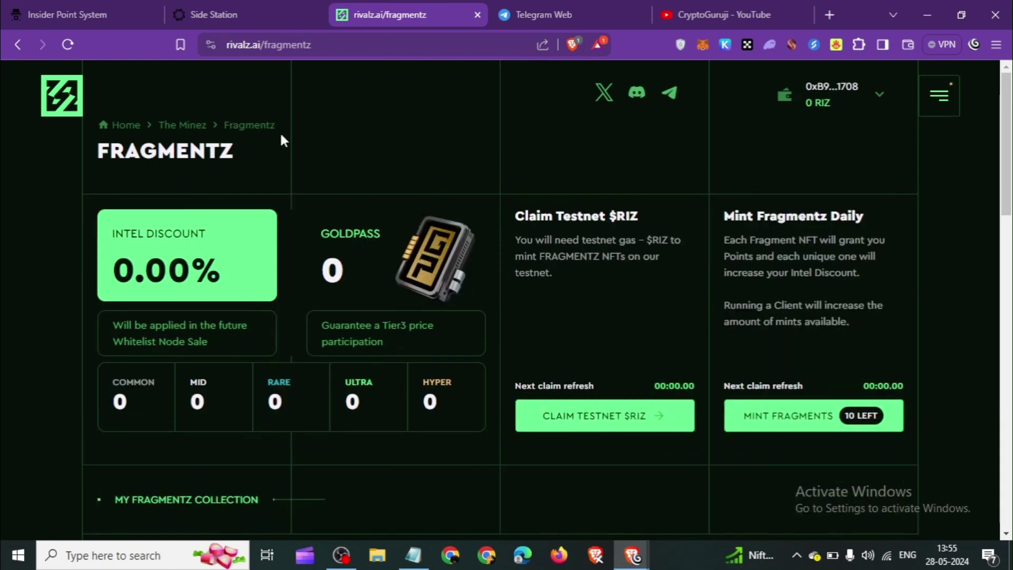
scroll(568, 286, "down", 1)
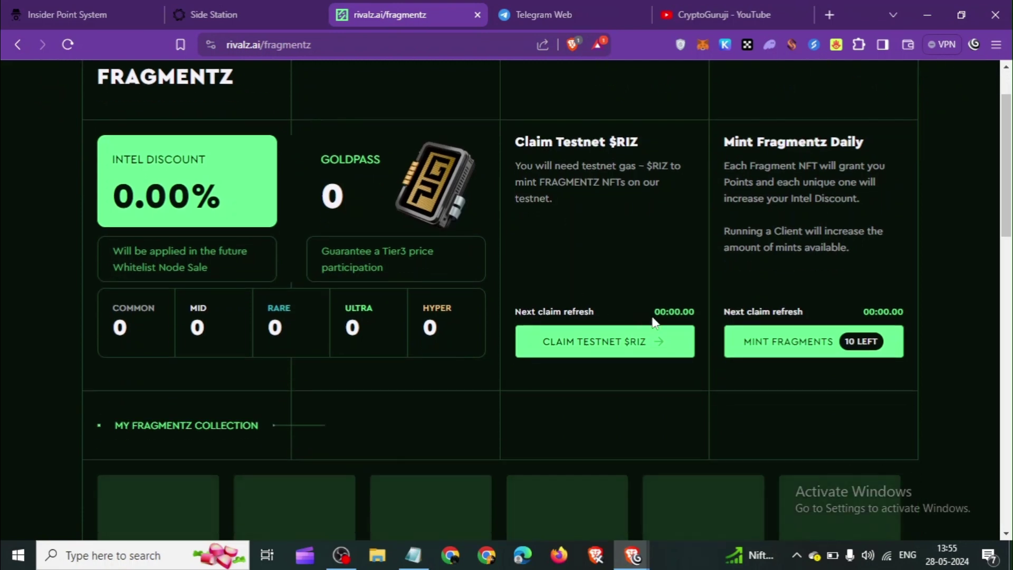
scroll(842, 416, "up", 1)
scroll(768, 438, "down", 1)
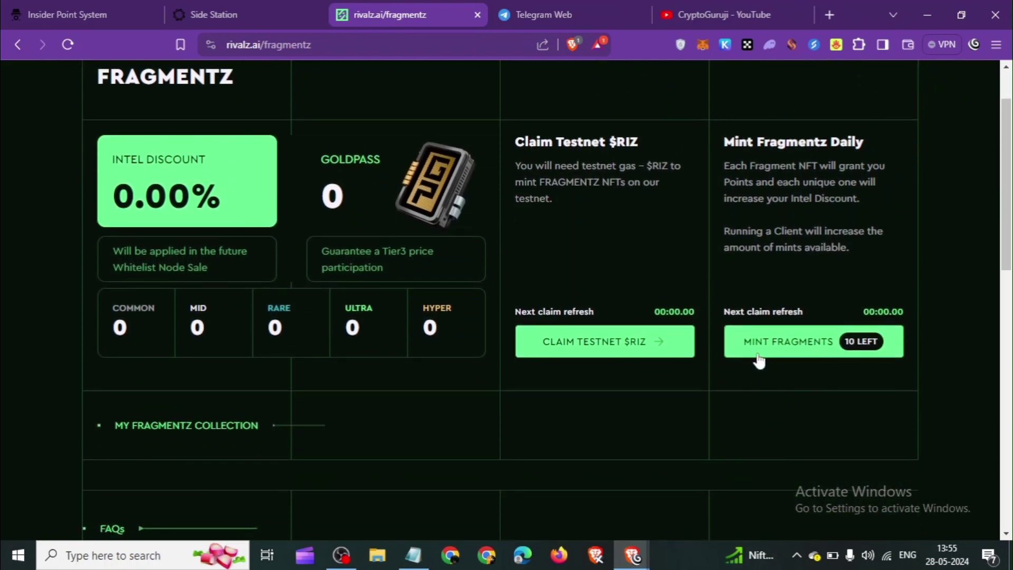
Try to claim testnet $RIZ and mint fragments on the Fragmentz page
left_click(833, 352)
scroll(586, 449, "up", 1)
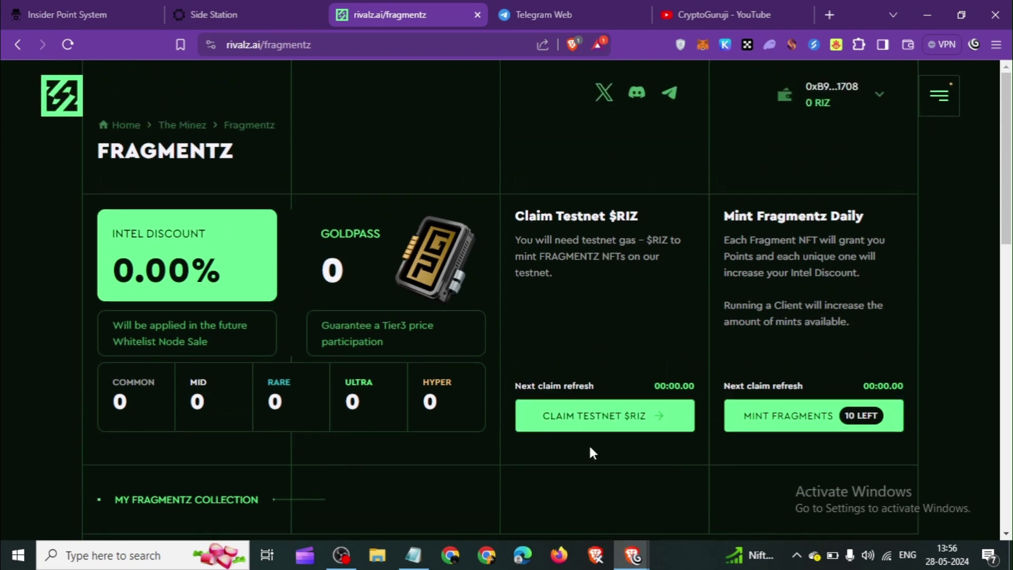
left_click(572, 428)
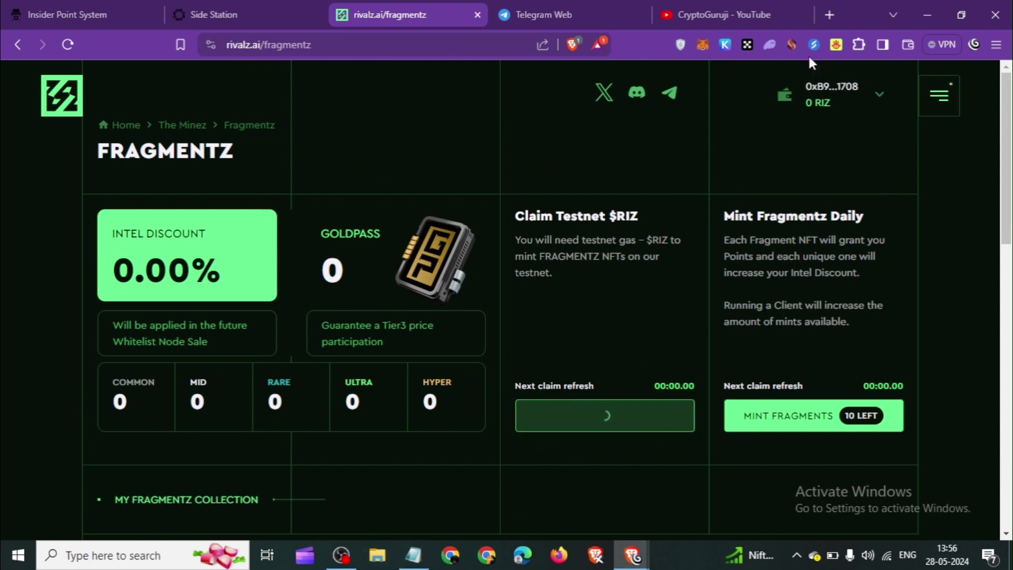
scroll(621, 429, "down", 1)
scroll(528, 356, "up", 1)
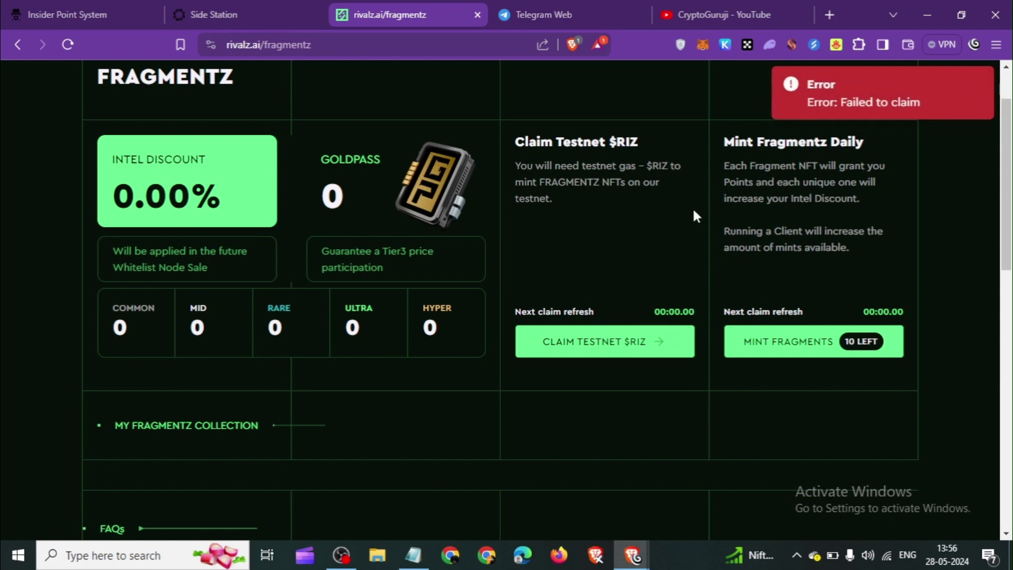
left_click(591, 356)
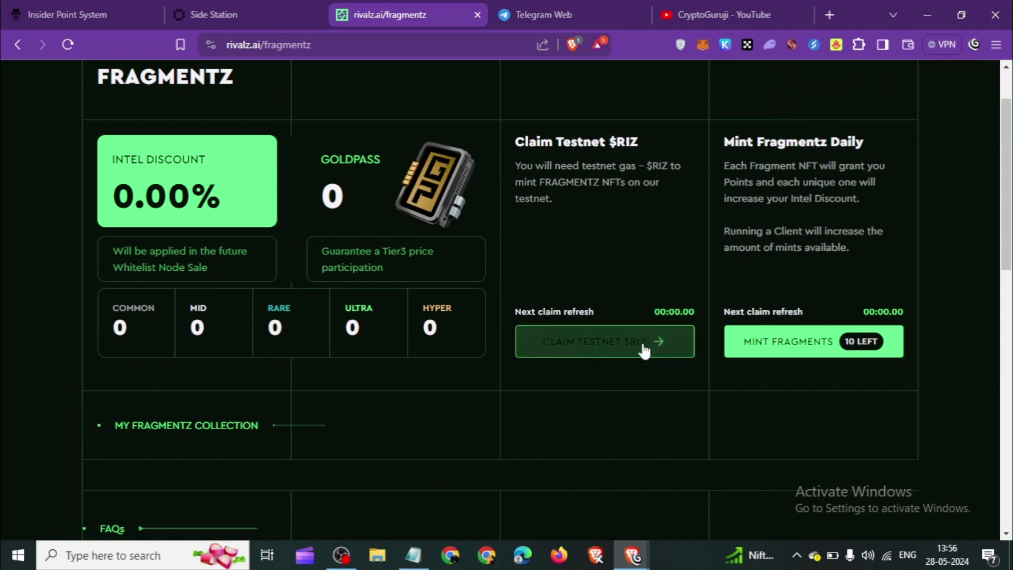
left_click(783, 346)
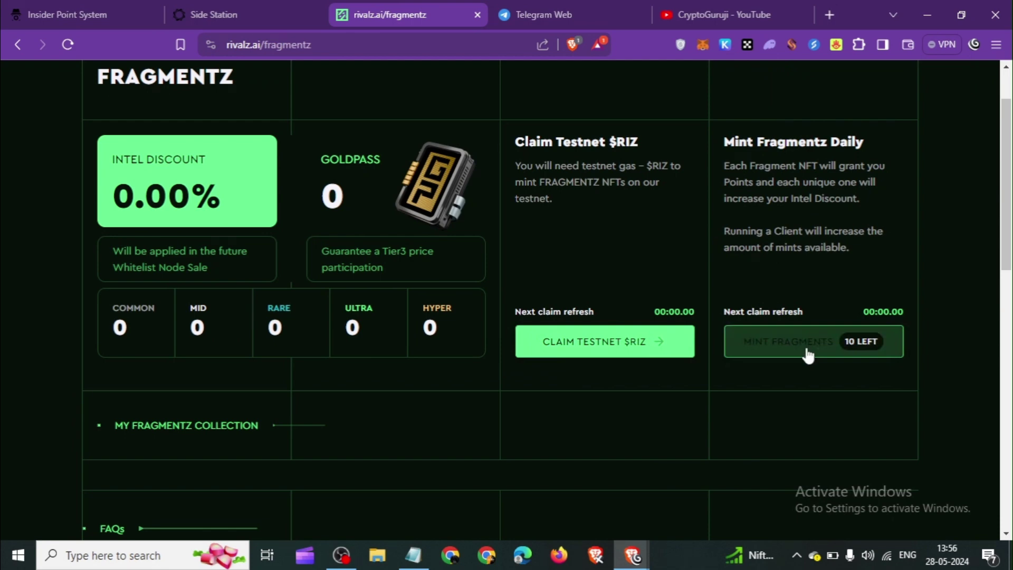
scroll(632, 334, "up", 2)
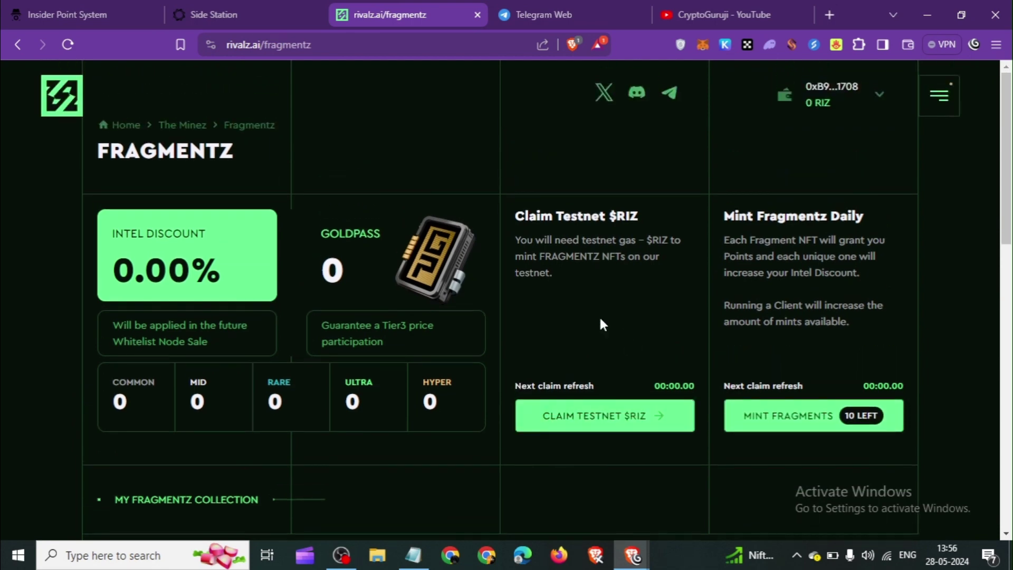
Open the Socials page through the Minez dashboard and read how tweeting about Rivalz earns points and how often they are distributed
left_click(182, 125)
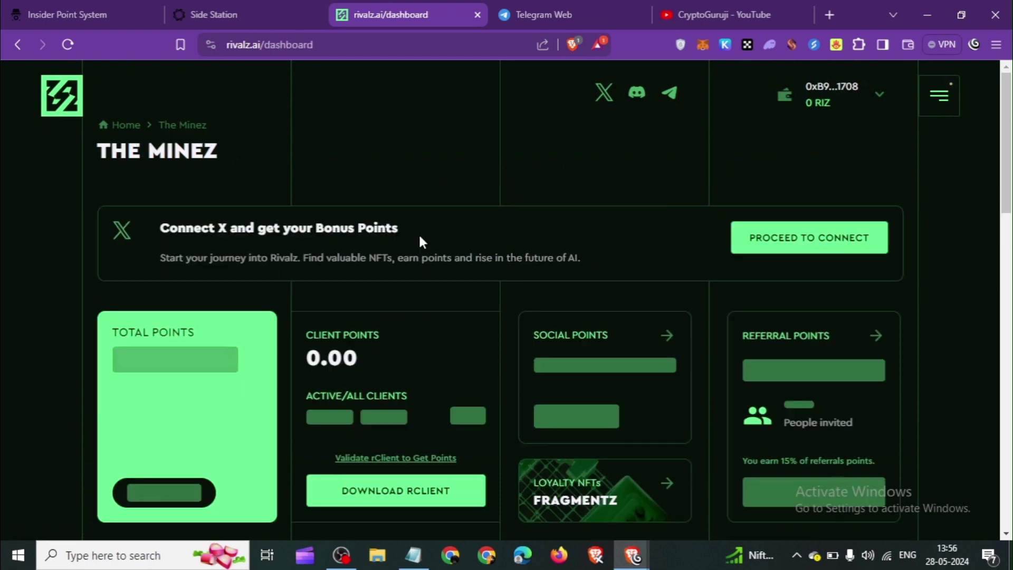
scroll(419, 236, "down", 2)
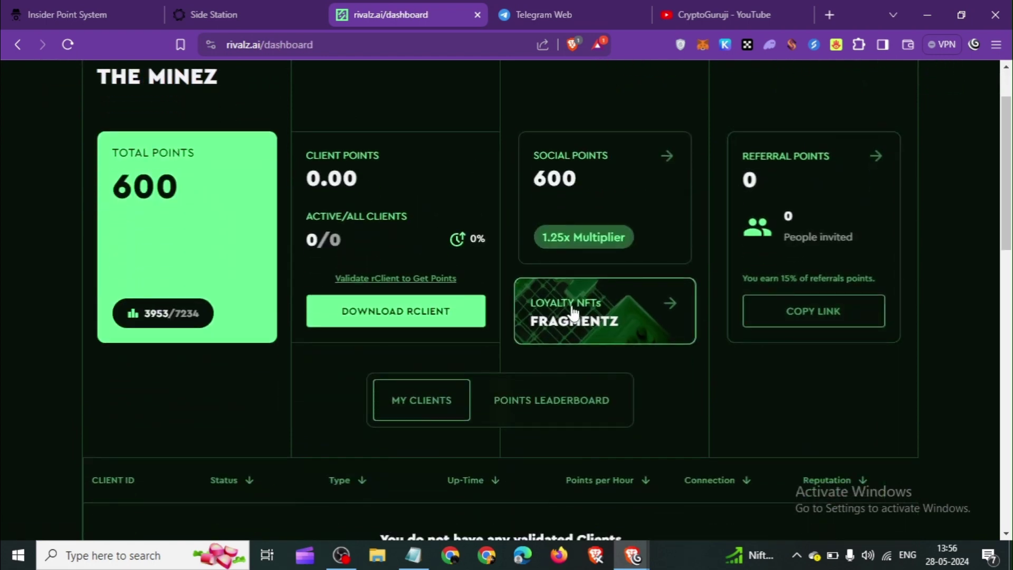
left_click(608, 163)
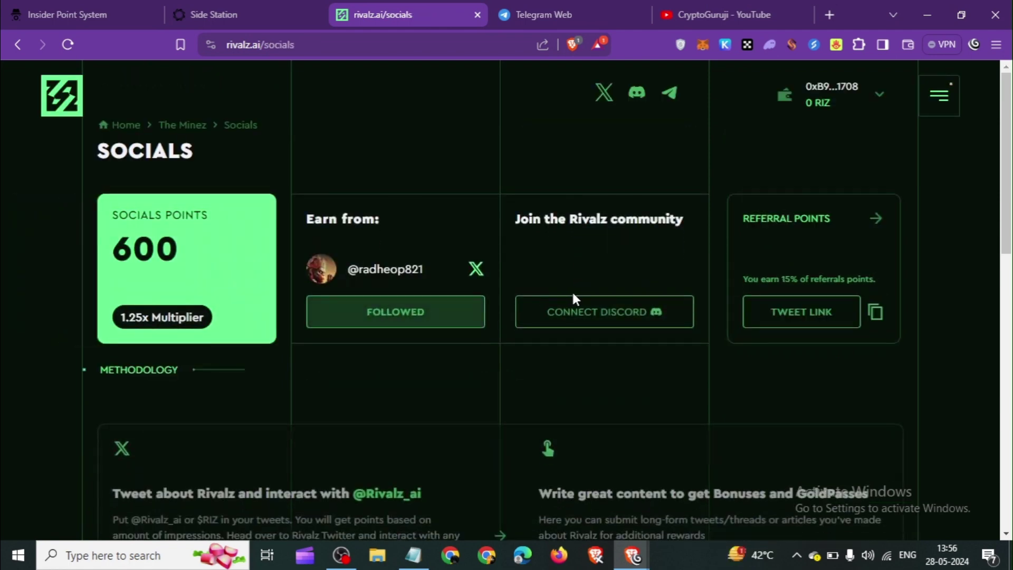
scroll(596, 219, "down", 5)
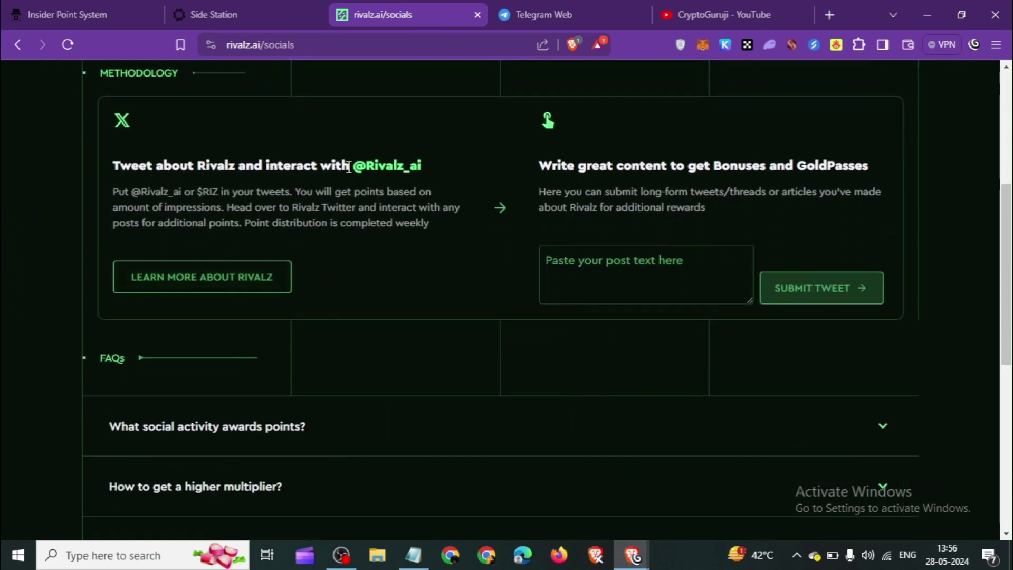
left_click_drag(354, 168, 413, 176)
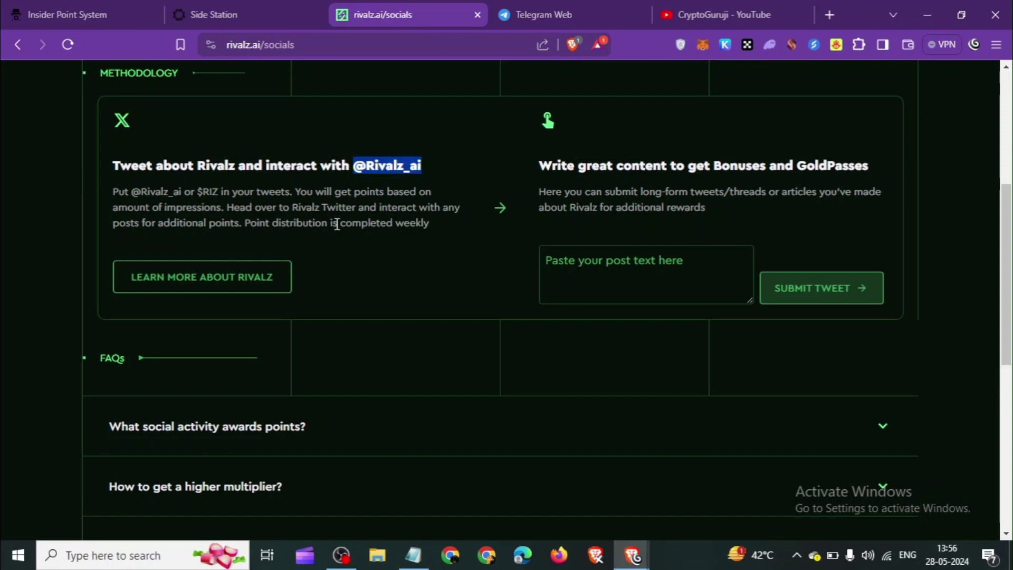
left_click(334, 209)
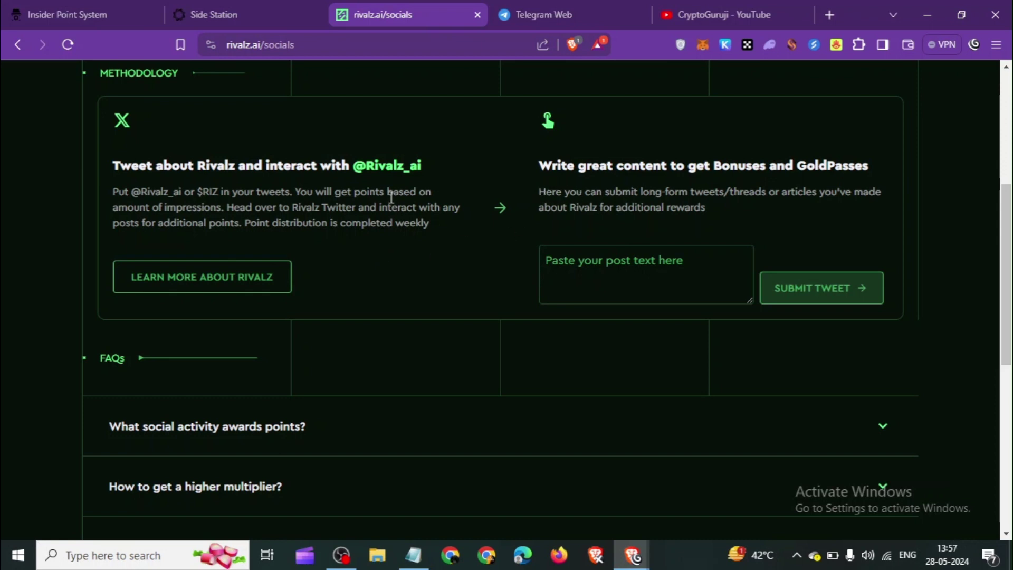
left_click_drag(354, 169, 413, 166)
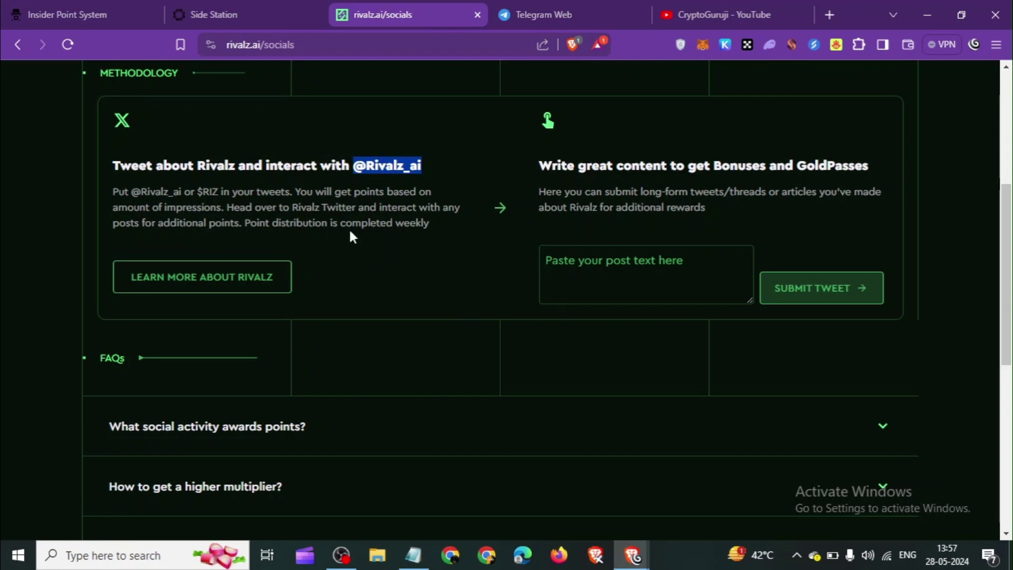
left_click_drag(341, 223, 428, 249)
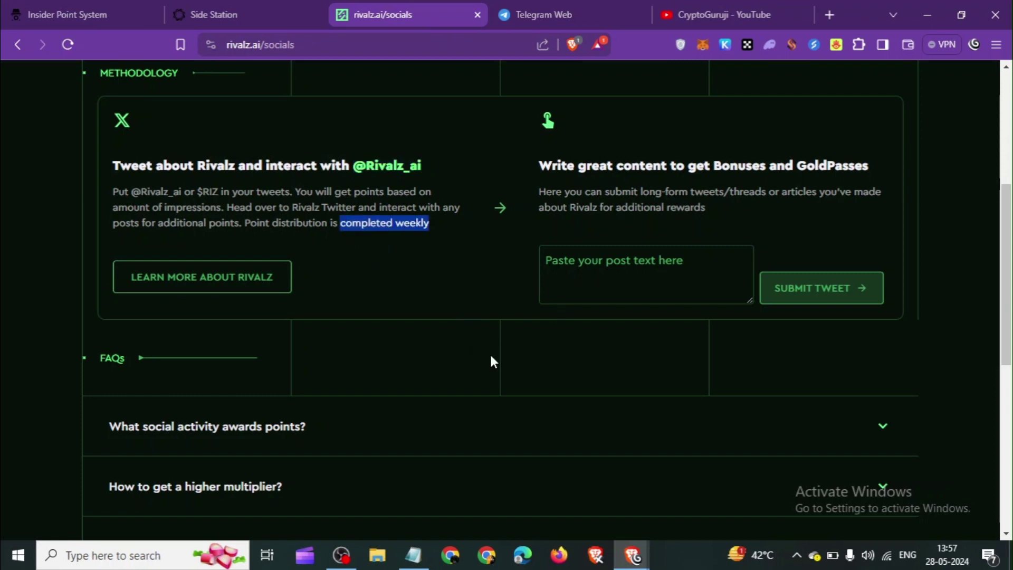
scroll(491, 358, "up", 4)
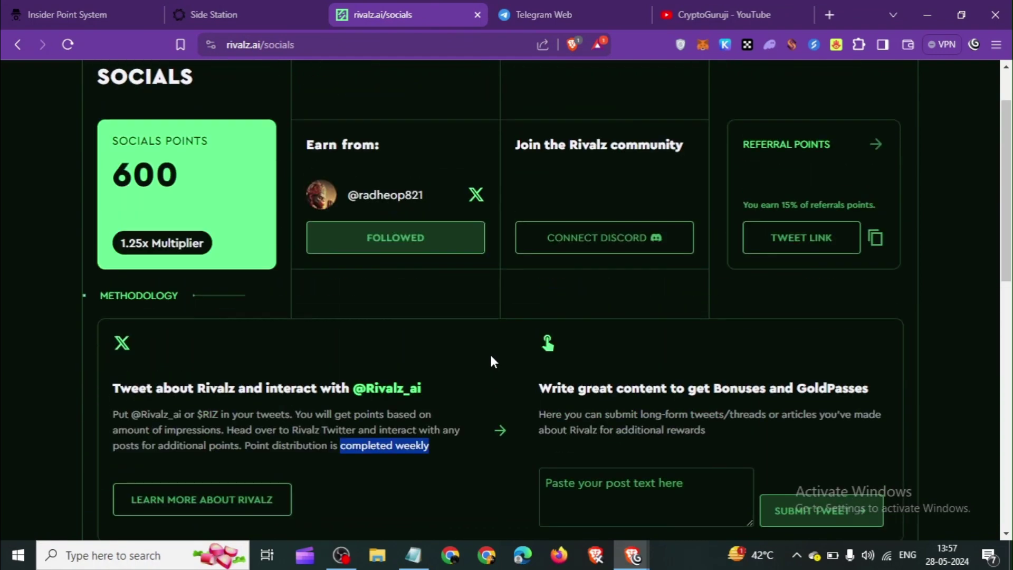
scroll(491, 363, "up", 2)
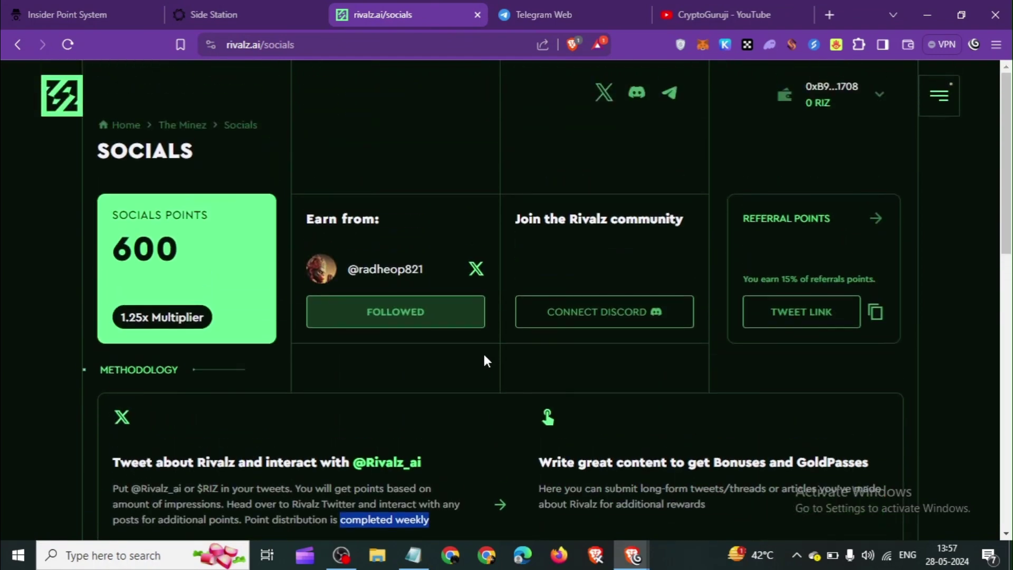
Go back to the Minez dashboard, review the points cards and reopen the Fragmentz page to check its claim and mint options
left_click(182, 125)
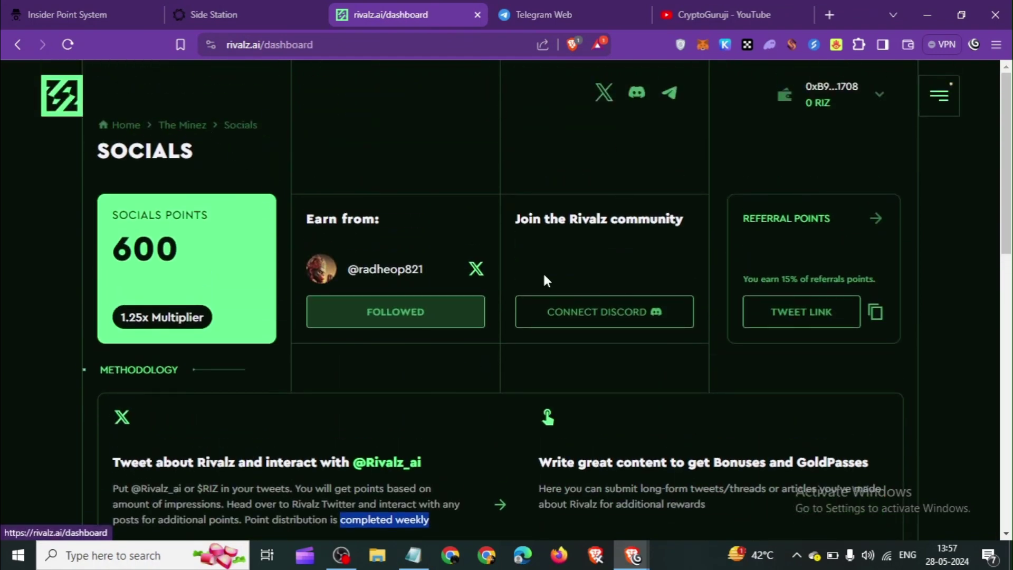
scroll(446, 305, "down", 3)
scroll(366, 287, "up", 1)
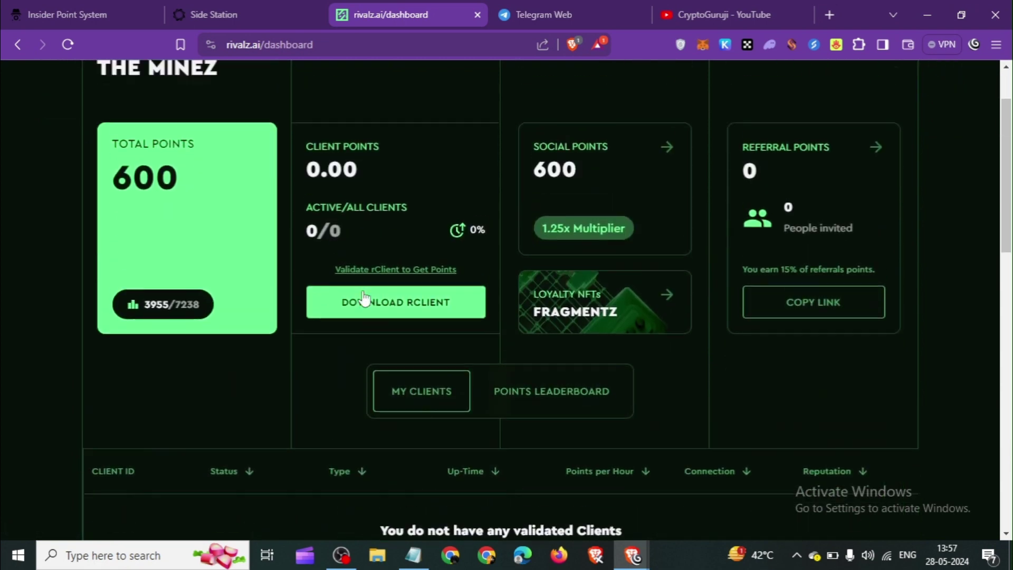
scroll(460, 217, "up", 2)
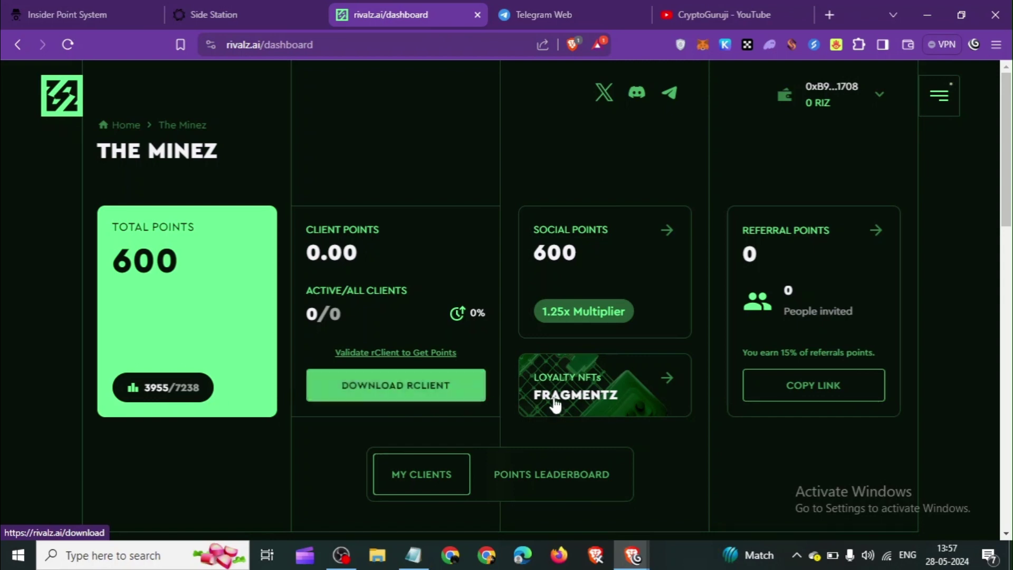
left_click(575, 396)
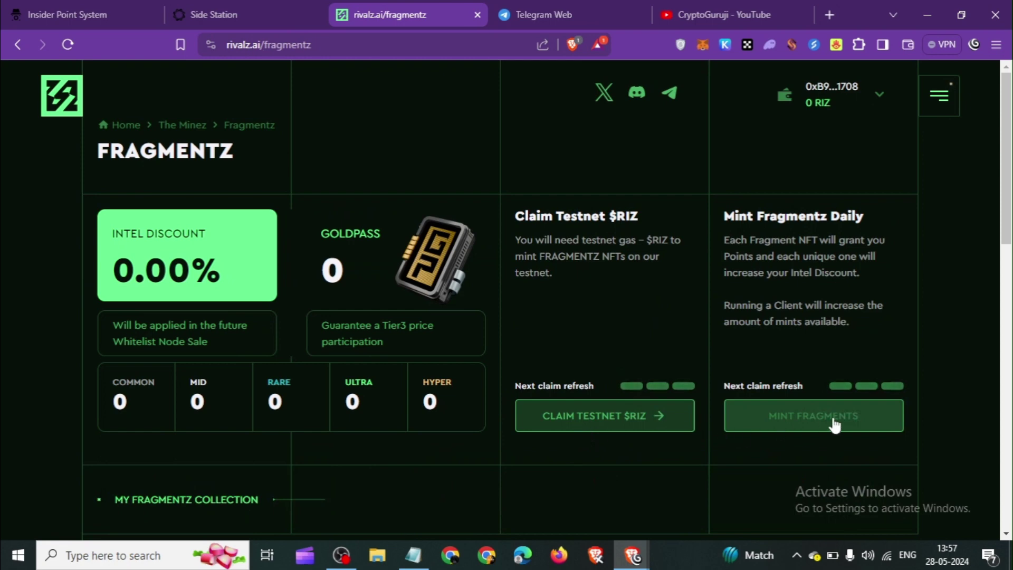
Return to the Minez dashboard and examine the My Clients section for validated clients
left_click(182, 124)
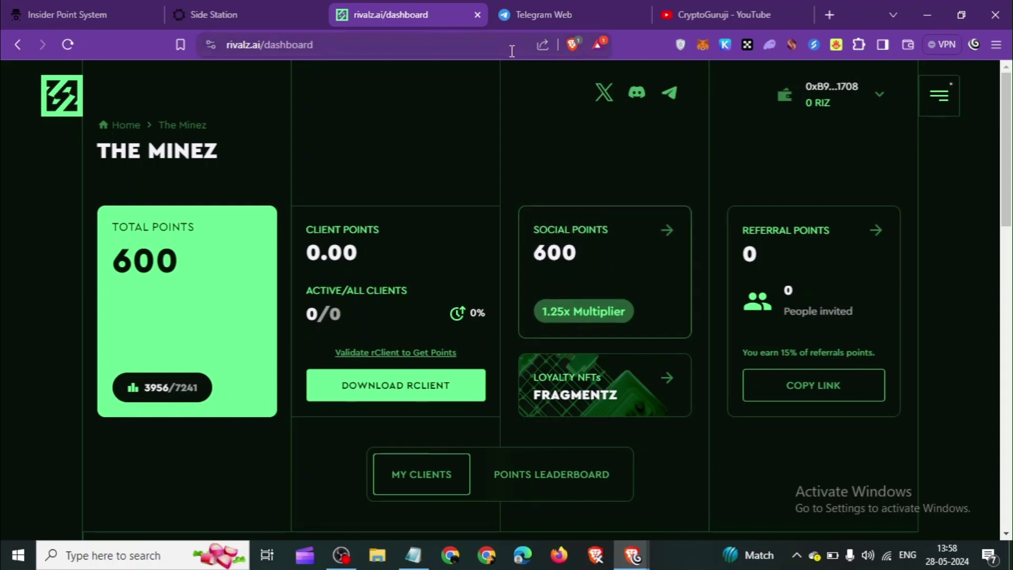
scroll(506, 227, "down", 5)
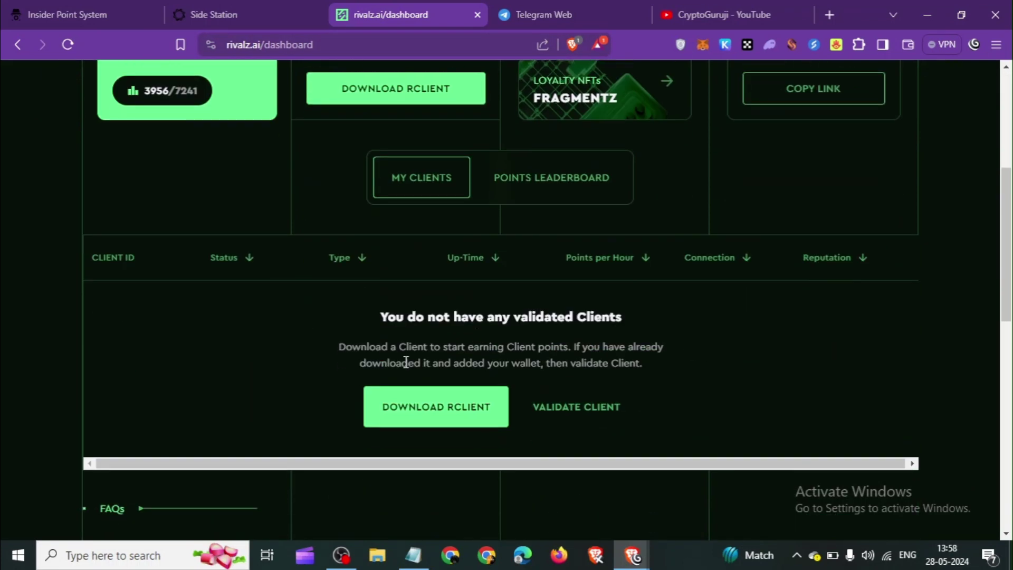
scroll(458, 276, "up", 4)
scroll(430, 254, "down", 5)
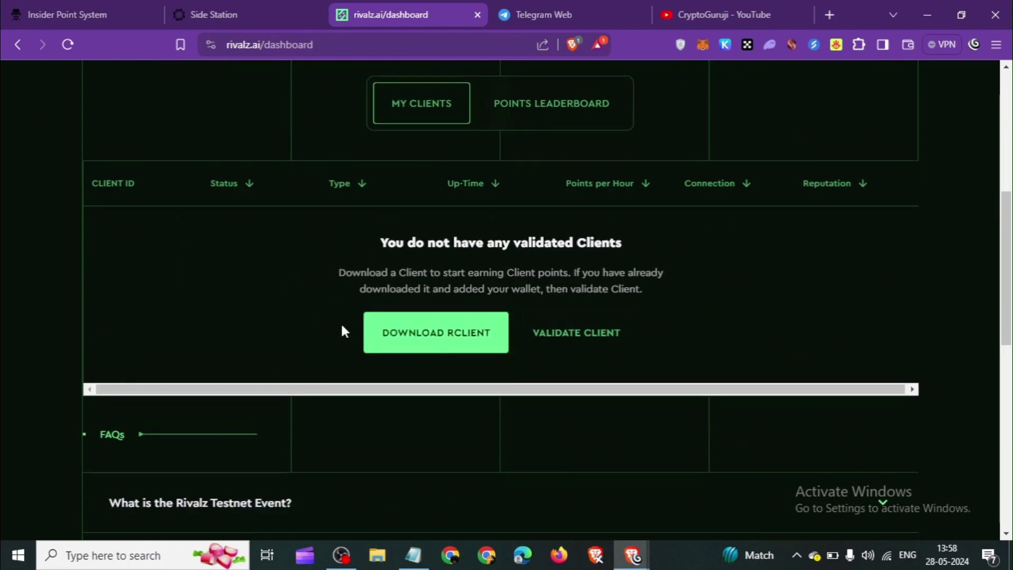
scroll(343, 327, "up", 5)
Switch to Telegram Web and look through the CryptoGuruji channel's Rivalz quest links and newer posts, including the Plume Incentivized Testnet
left_click(544, 14)
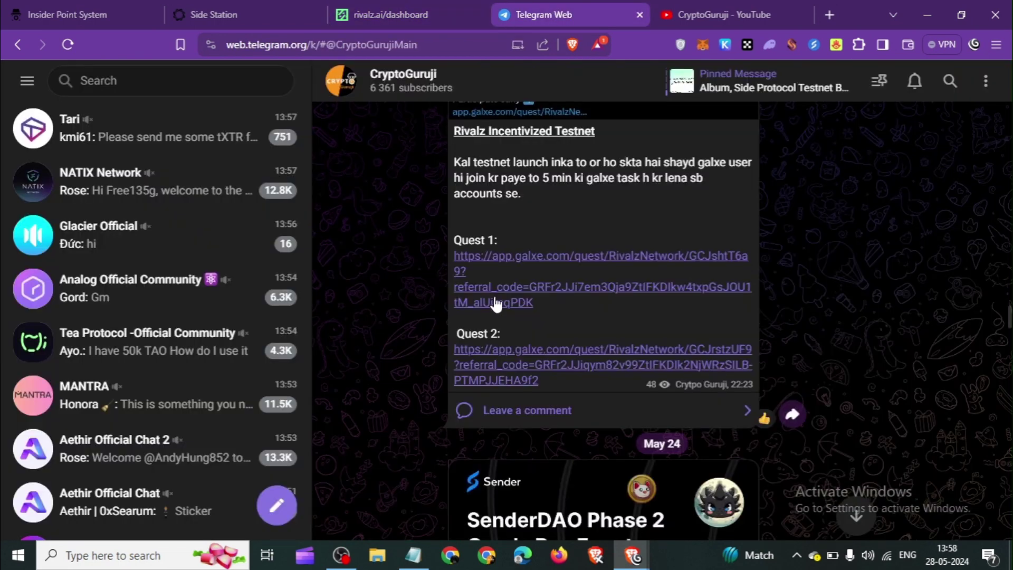
scroll(410, 370, "up", 3)
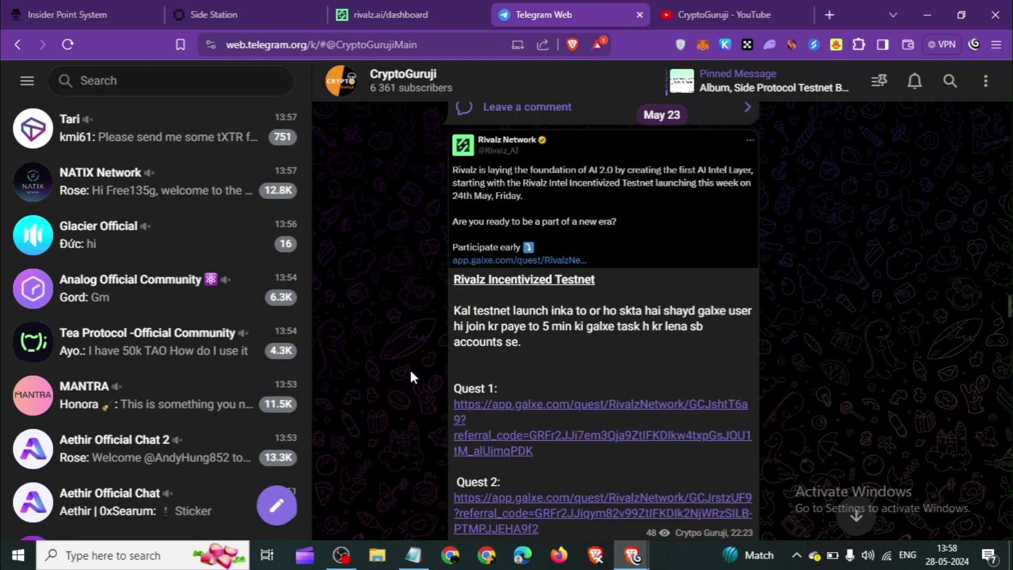
scroll(410, 375, "down", 15)
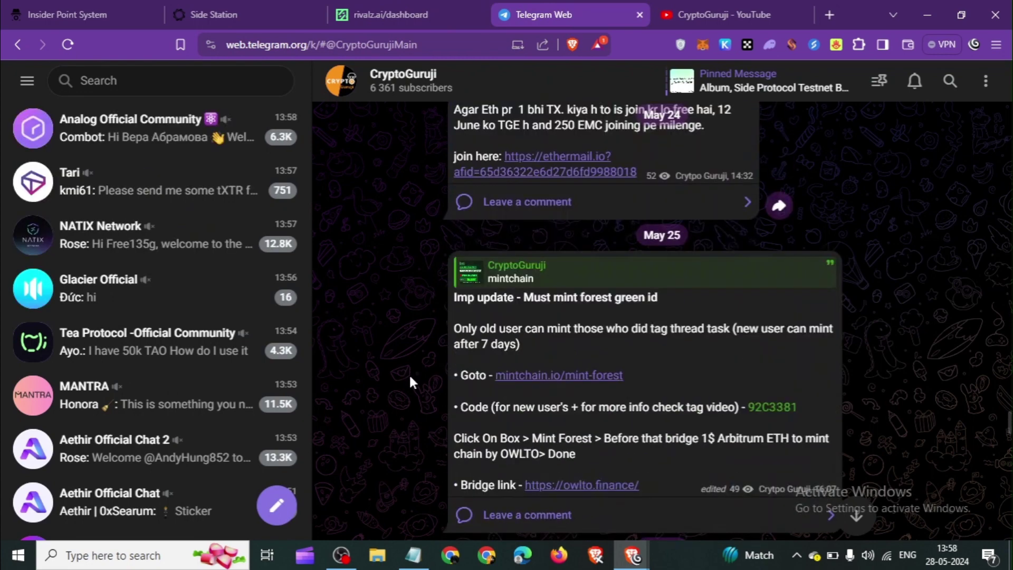
scroll(409, 372, "down", 12)
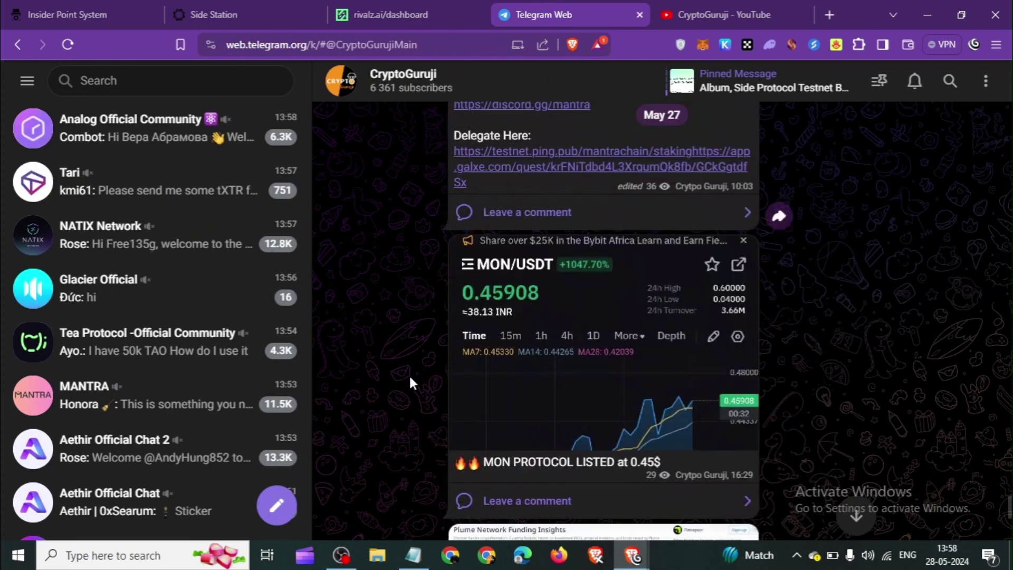
scroll(410, 375, "up", 5)
scroll(409, 374, "down", 9)
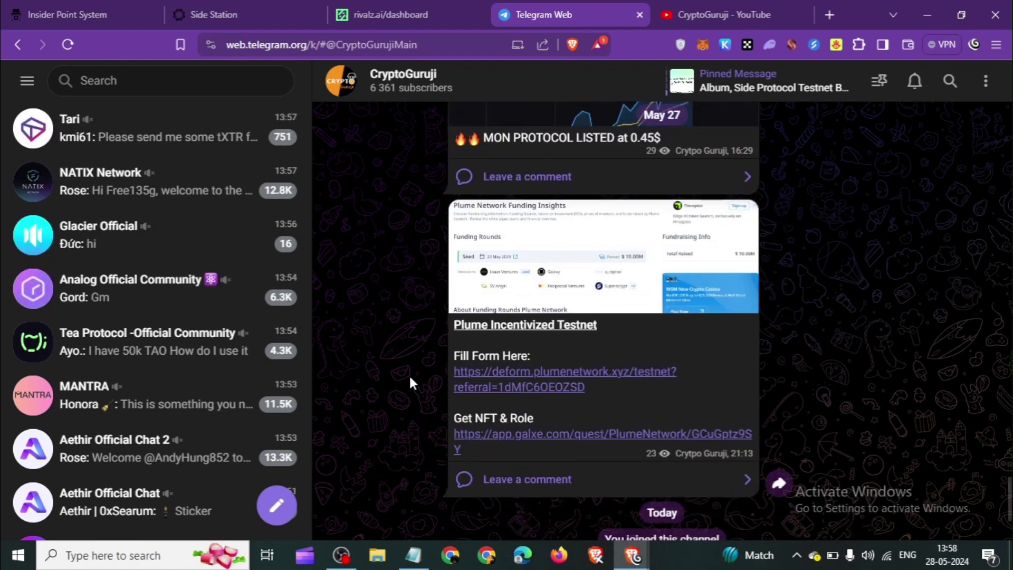
scroll(410, 374, "down", 3)
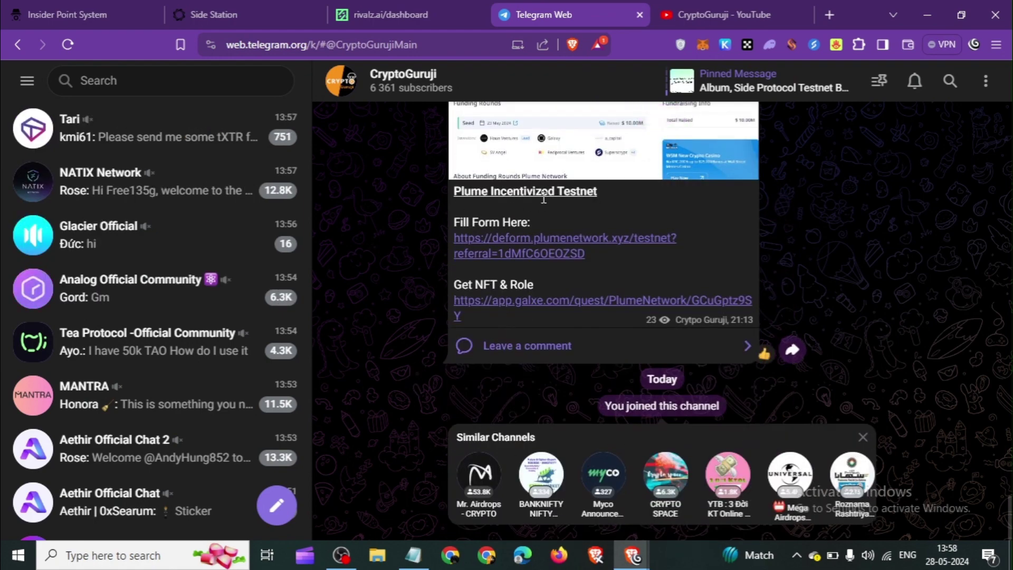
scroll(574, 254, "up", 3)
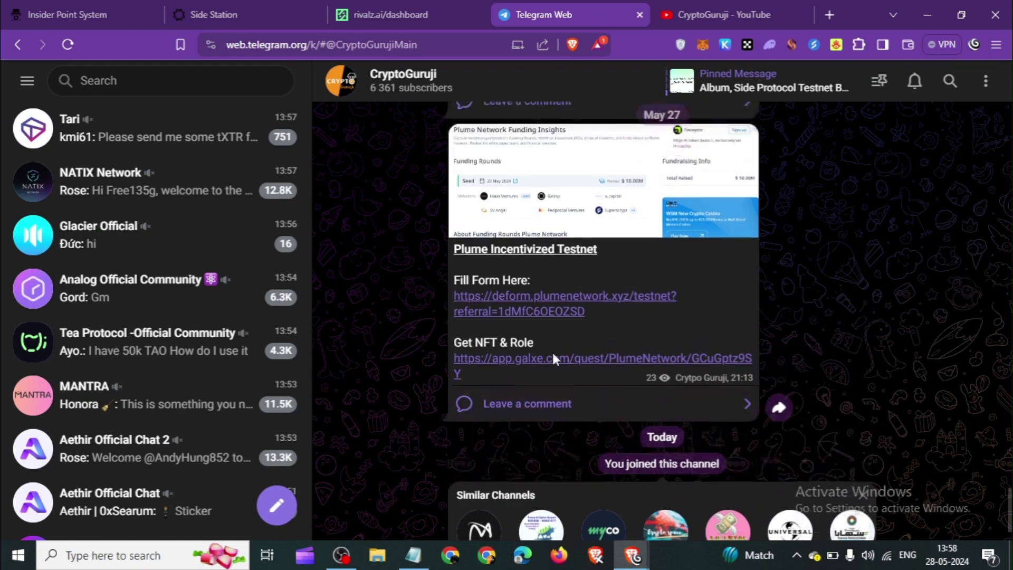
scroll(552, 277, "up", 1)
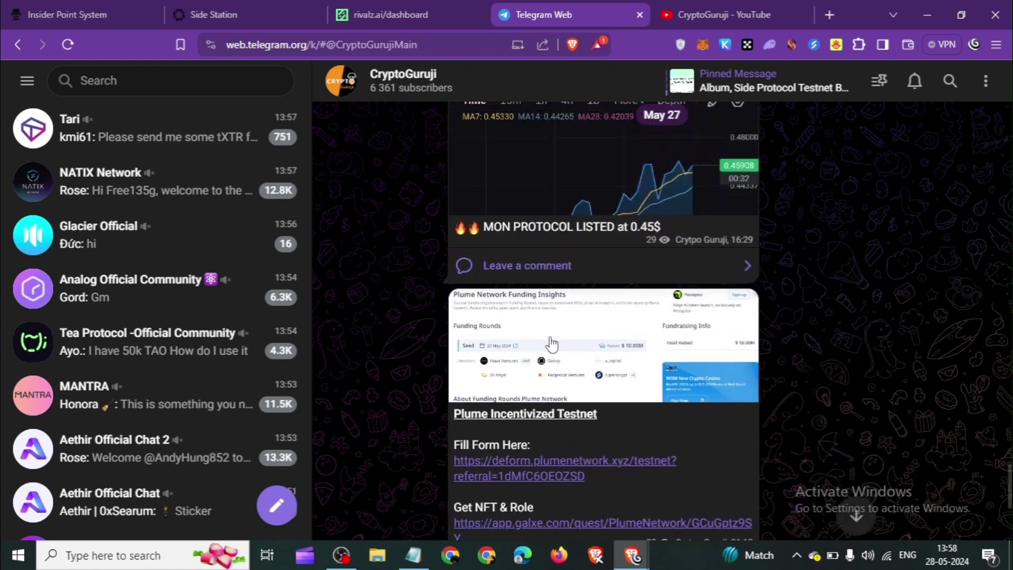